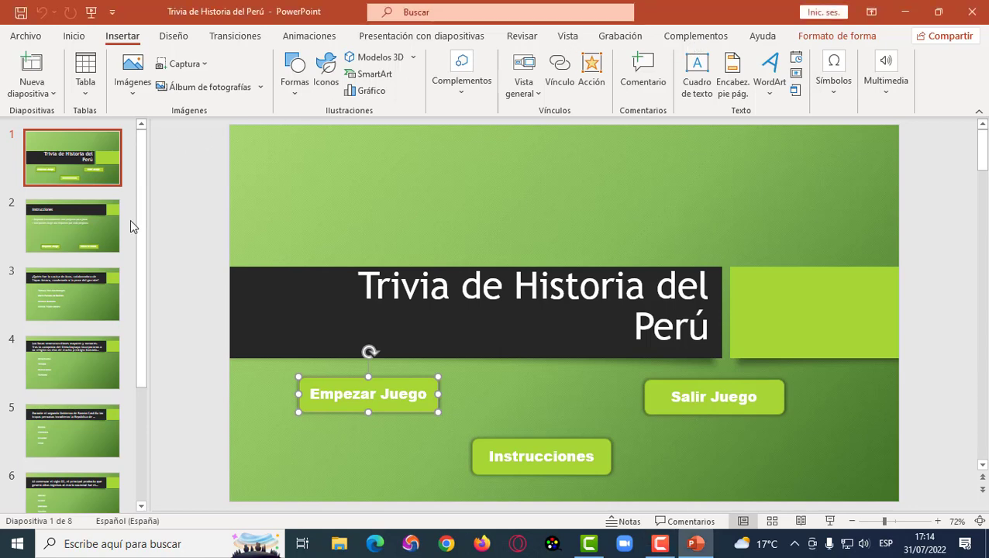
- Scroll the slide pane and glance at the shapes gallery without inserting anything
drag(143, 203, 142, 395)
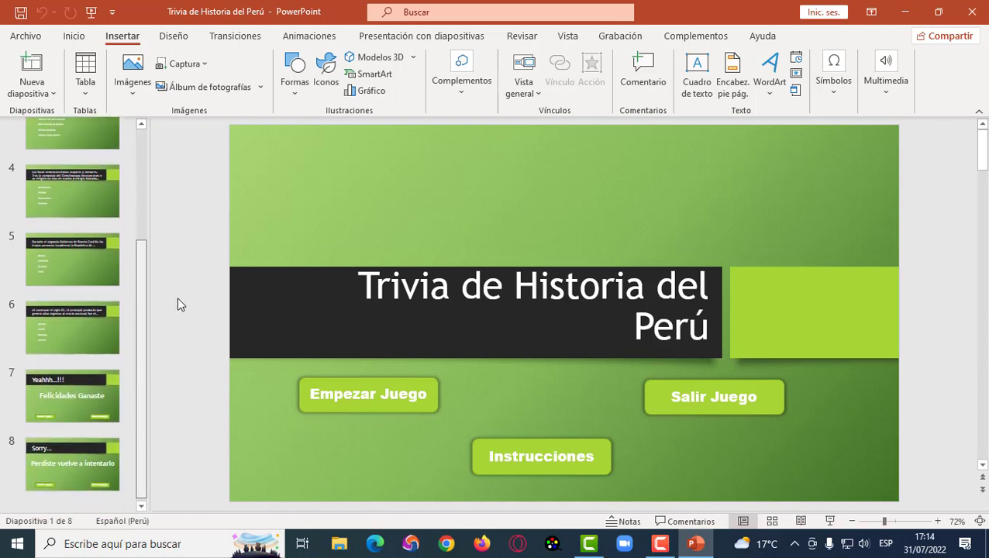
scroll(176, 302, up, 5)
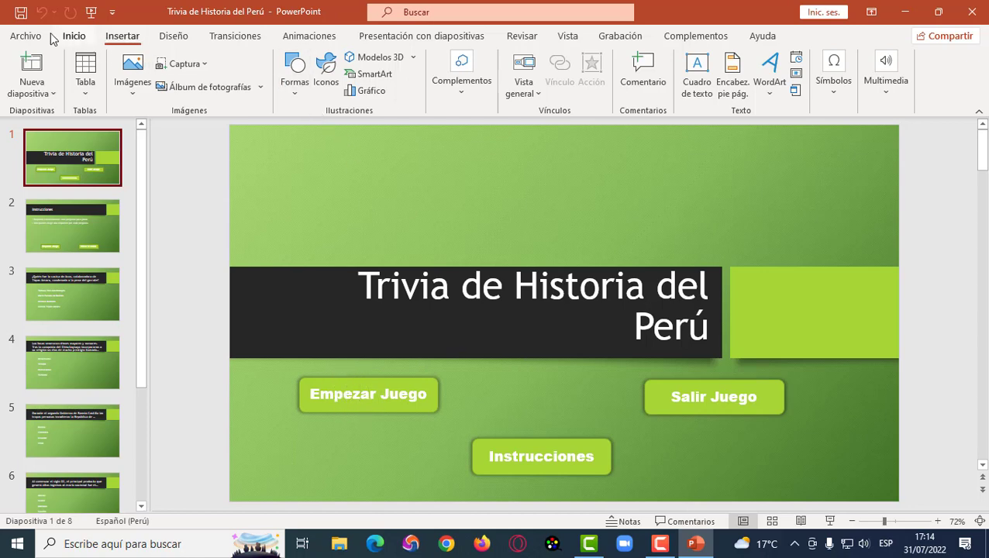
click(292, 92)
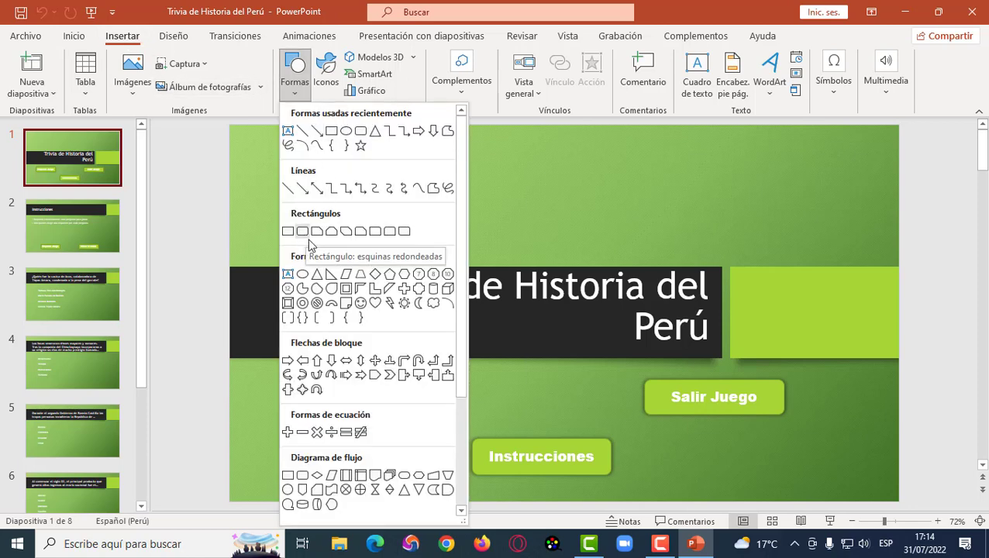
click(524, 247)
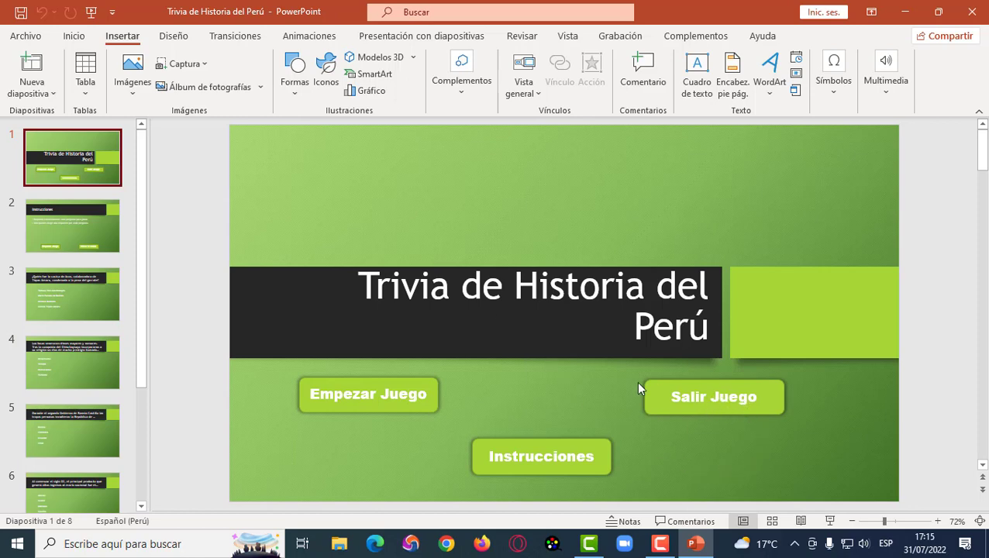
- Review slides 2 through 8, from Instrucciones to the Sorry… losing slide
click(64, 226)
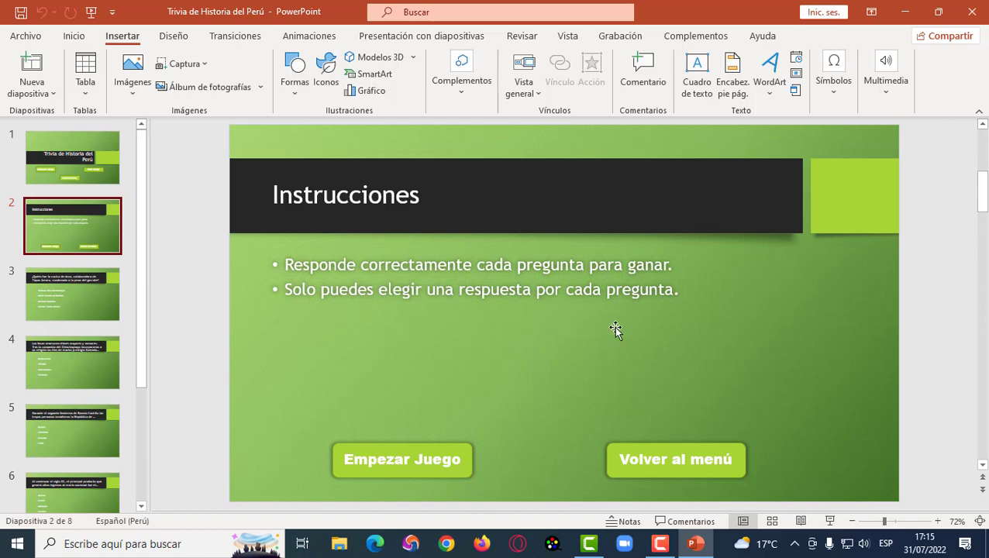
click(59, 287)
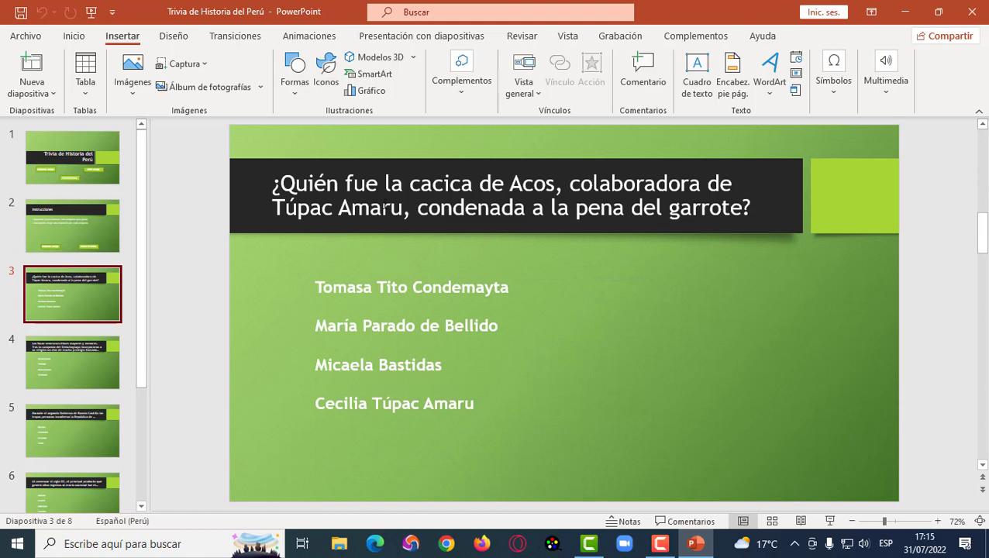
click(55, 358)
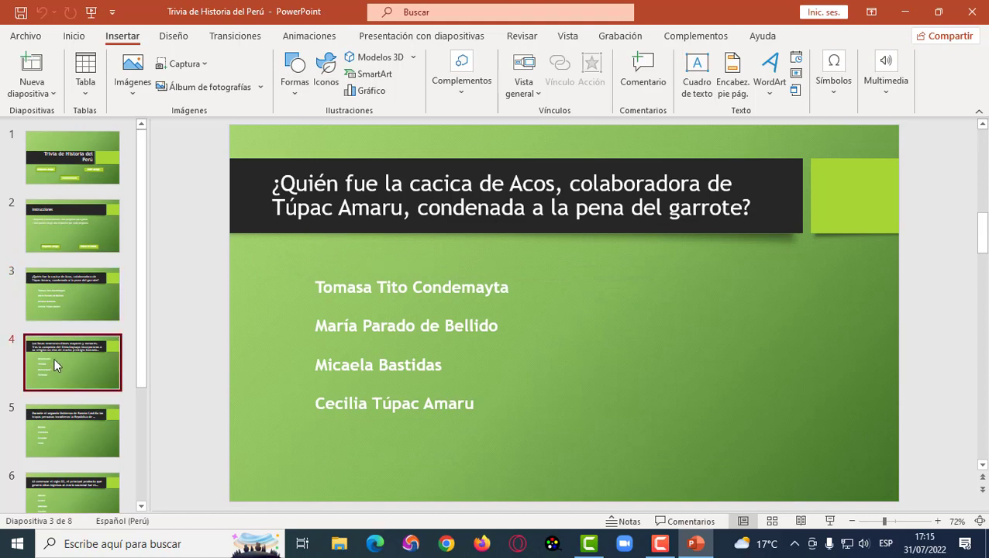
click(99, 438)
click(84, 487)
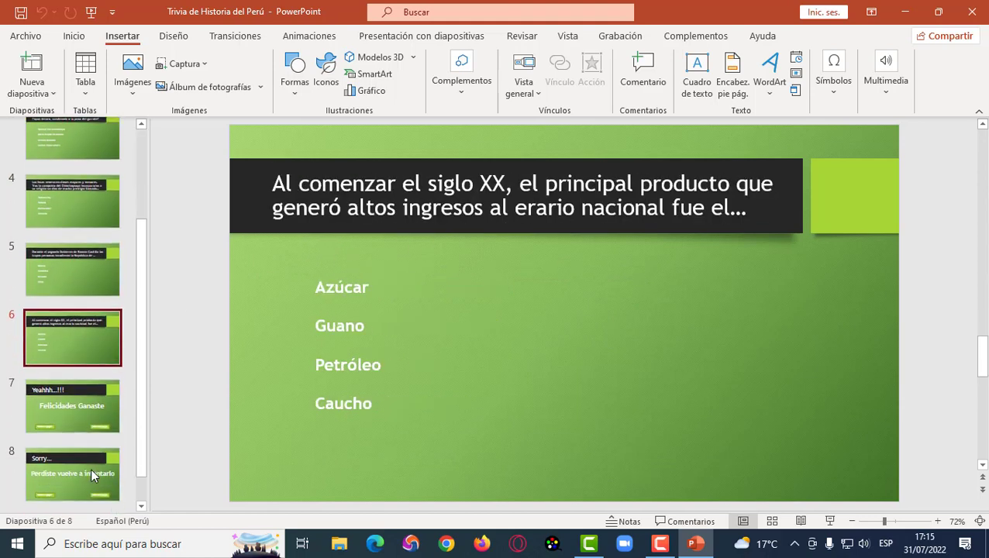
click(90, 425)
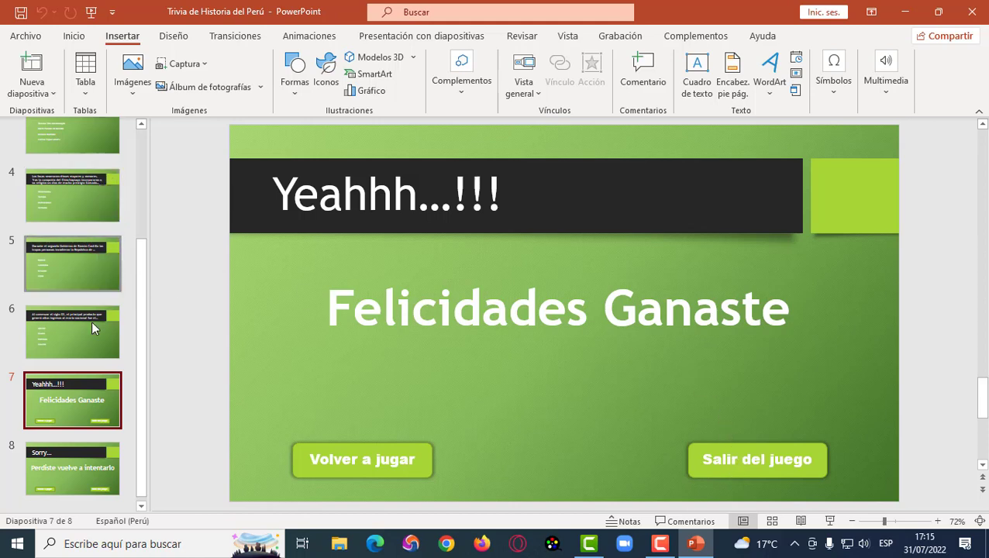
click(65, 471)
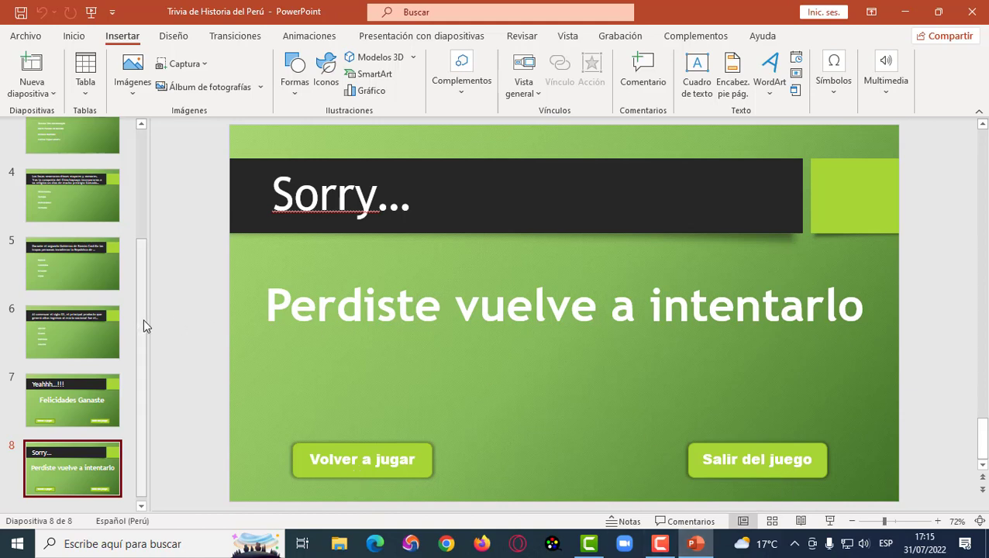
drag(143, 320, 161, 190)
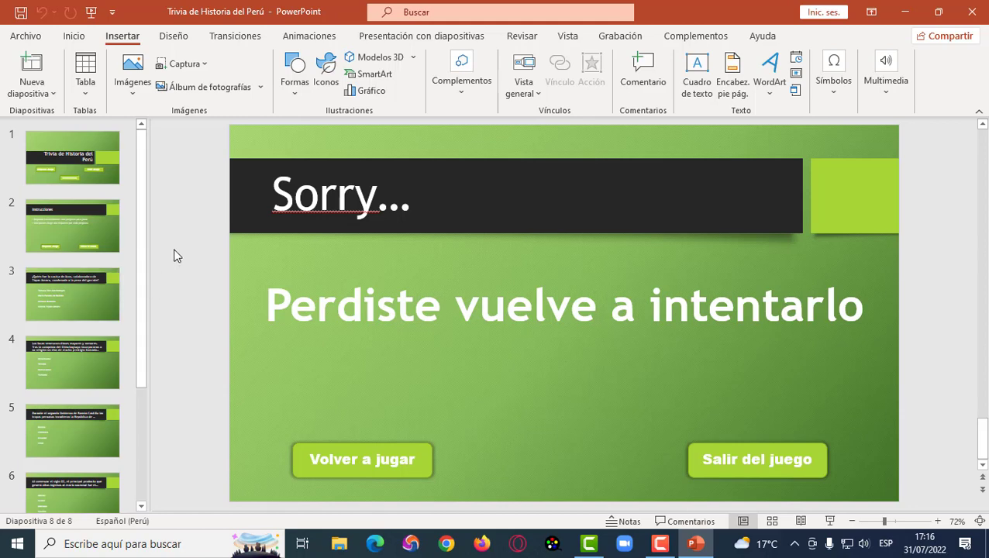
- Go back to slide 1 and select the Empezar Juego button
click(56, 141)
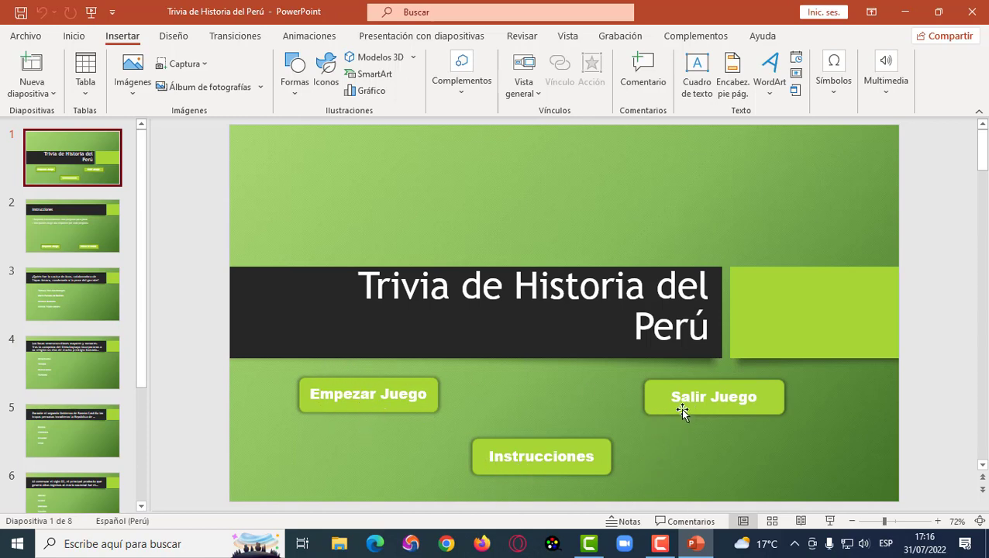
click(366, 380)
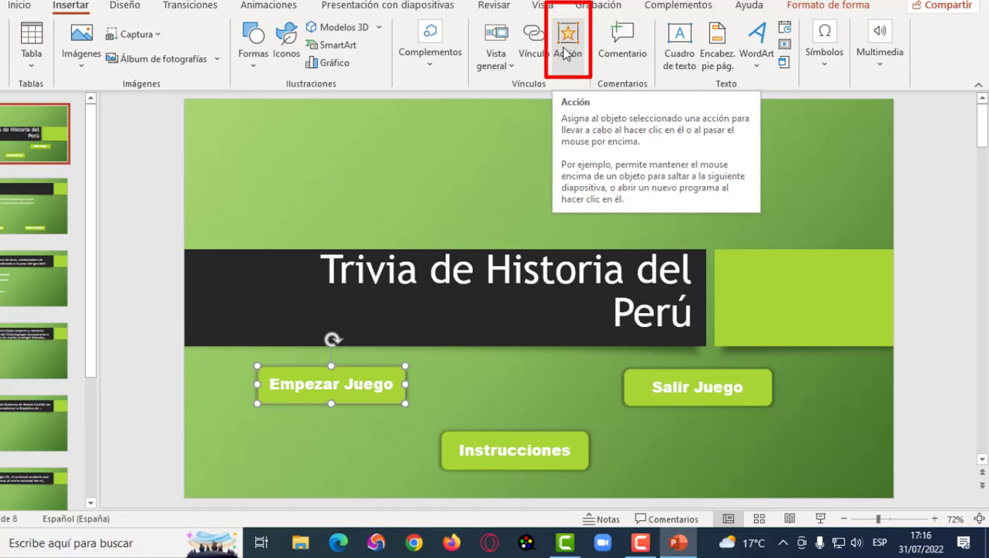
- Give Empezar Juego a Hipervínculo a: Diapositiva action targeting slide 3, the cacica de Acos question
click(570, 58)
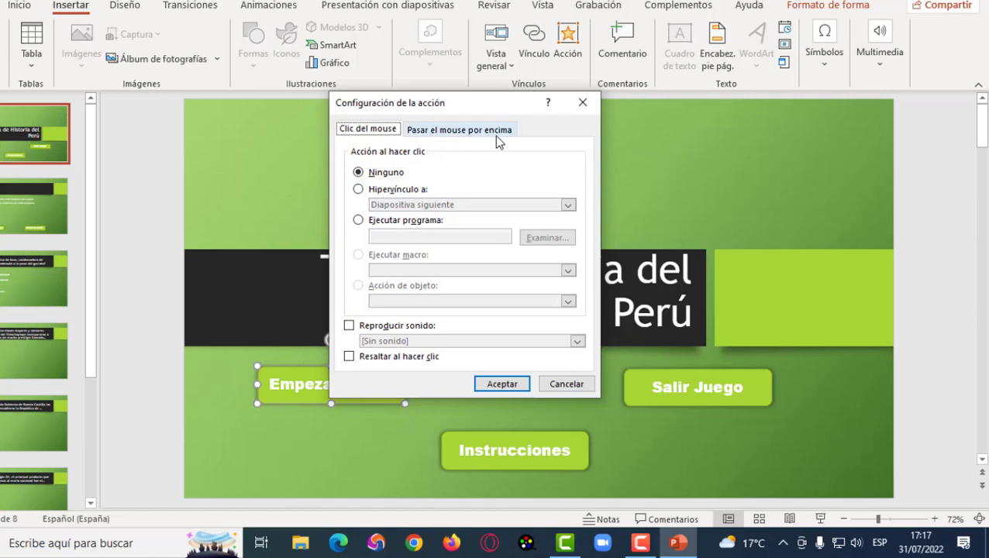
click(357, 132)
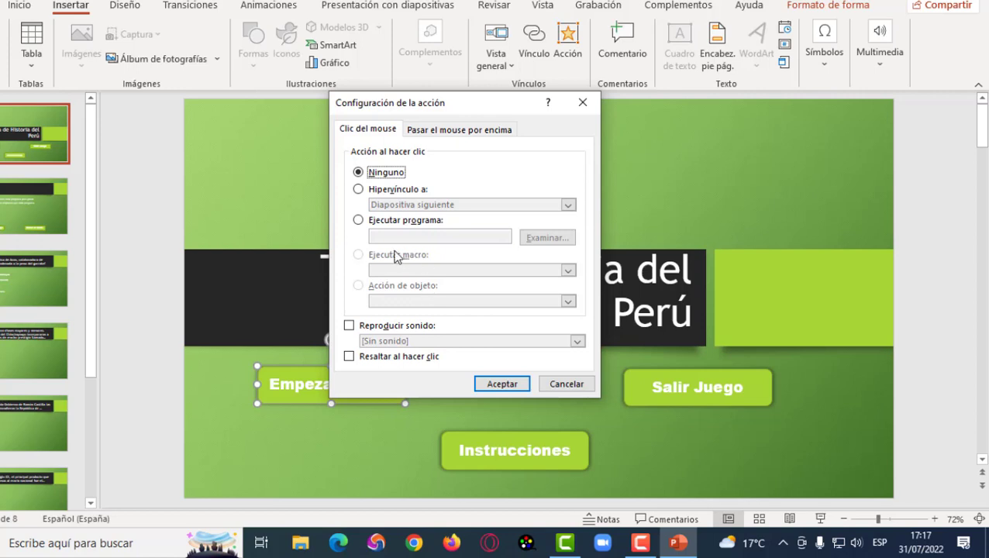
click(358, 189)
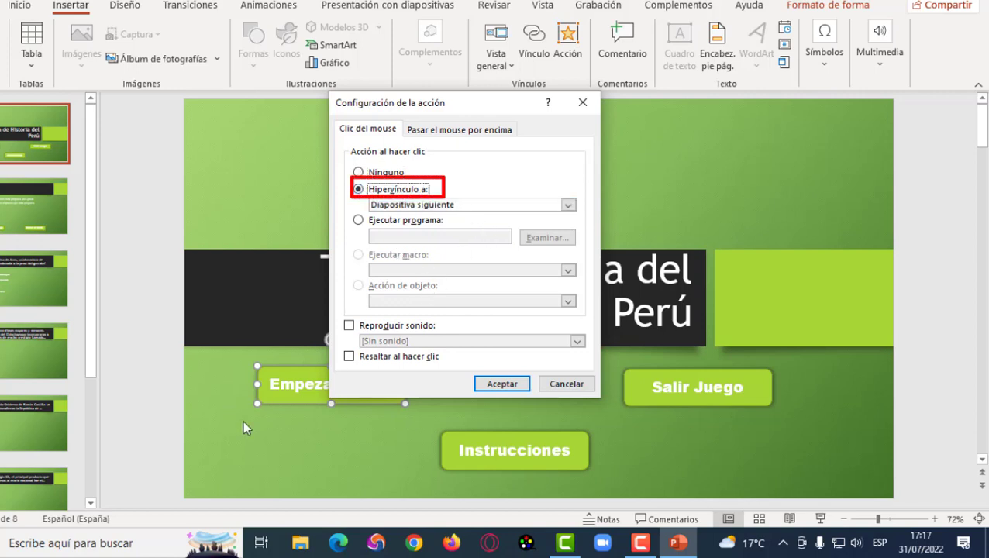
click(569, 205)
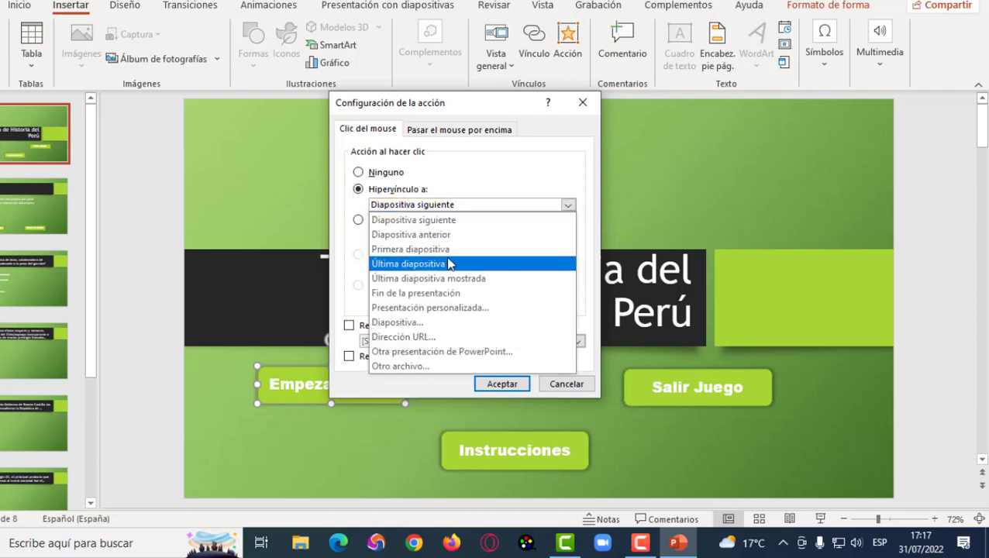
click(400, 324)
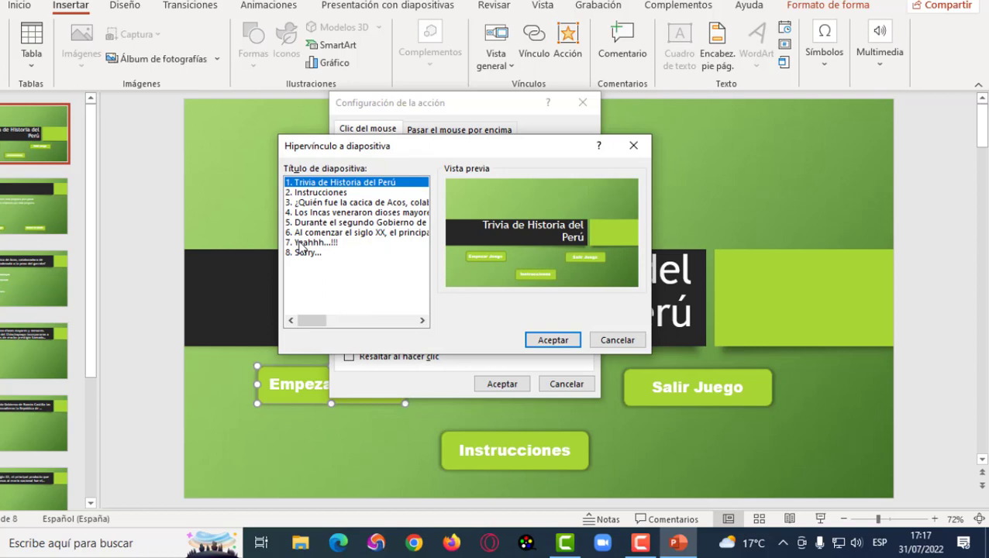
click(326, 203)
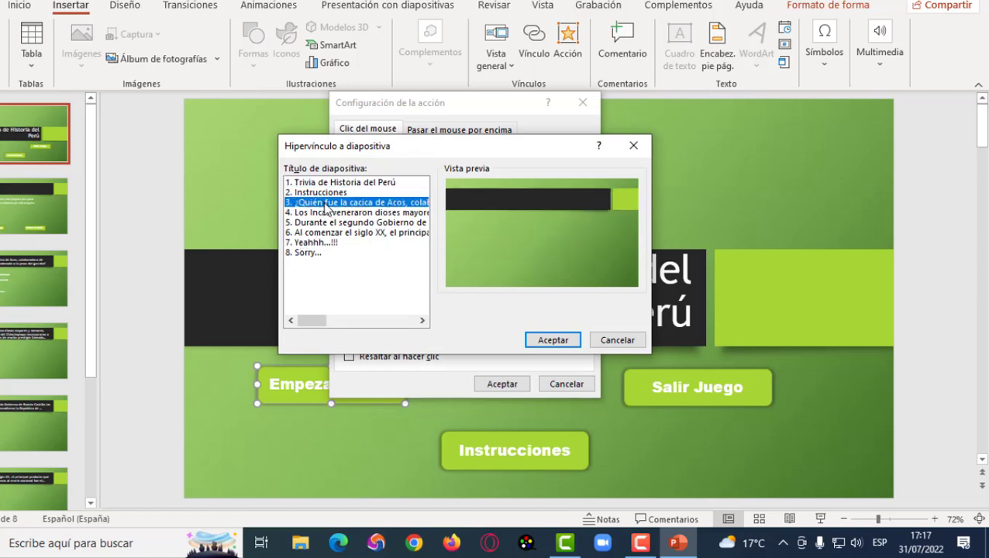
click(552, 343)
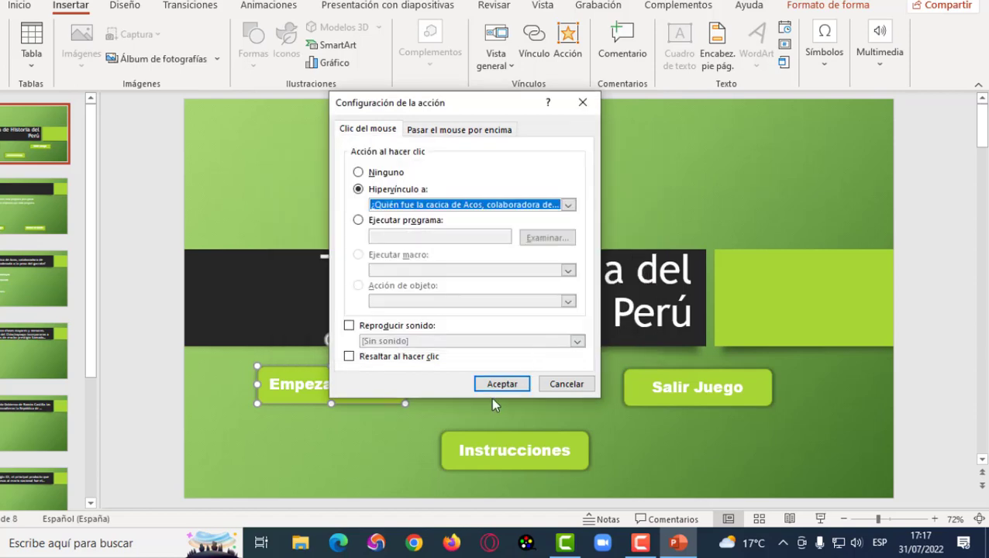
click(503, 385)
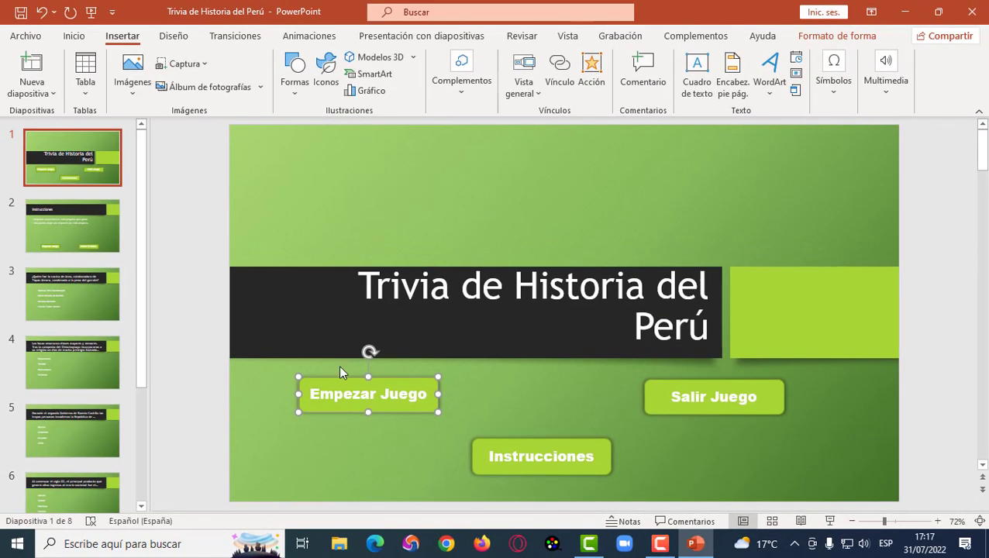
- Hyperlink the title slide's Instrucciones button to slide 2. Instrucciones
mouse_move(360, 397)
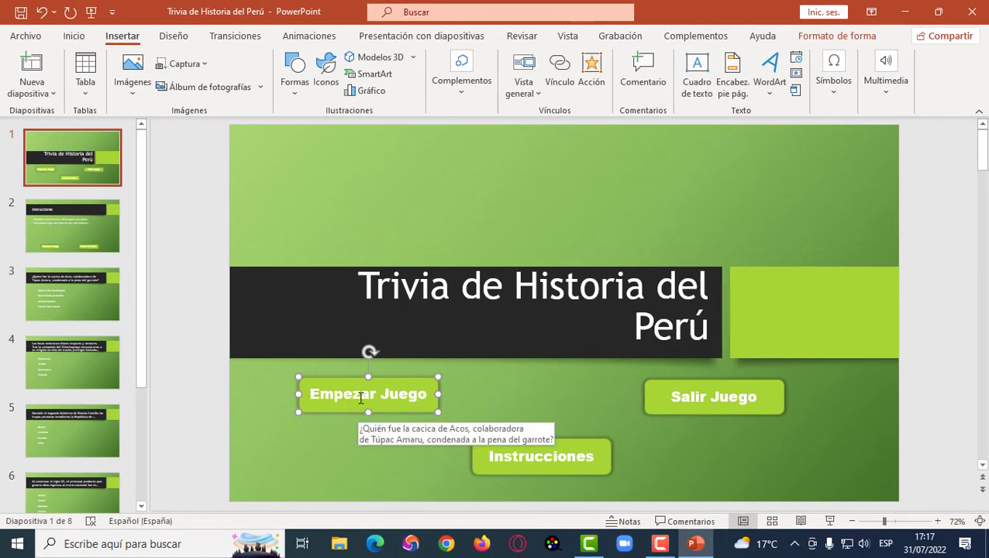
click(530, 448)
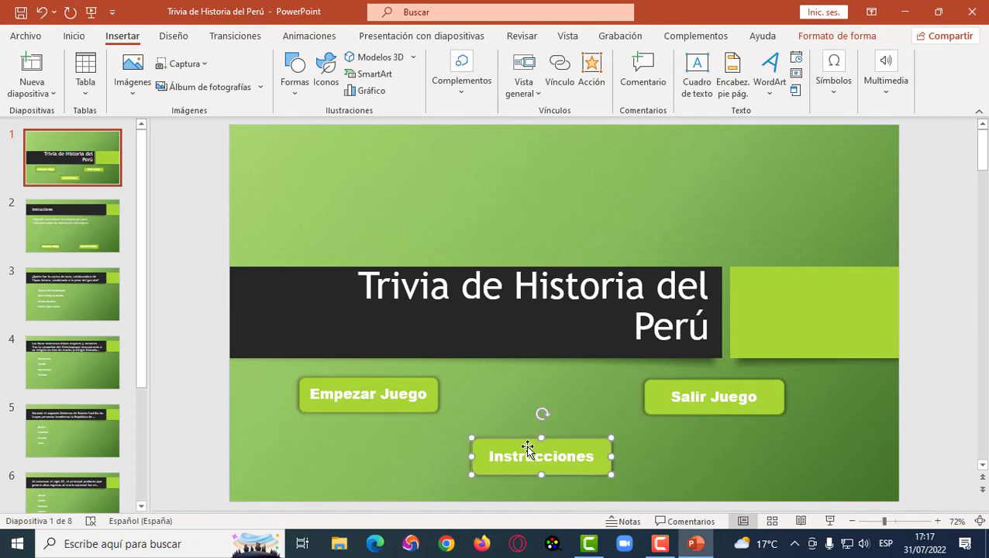
click(596, 85)
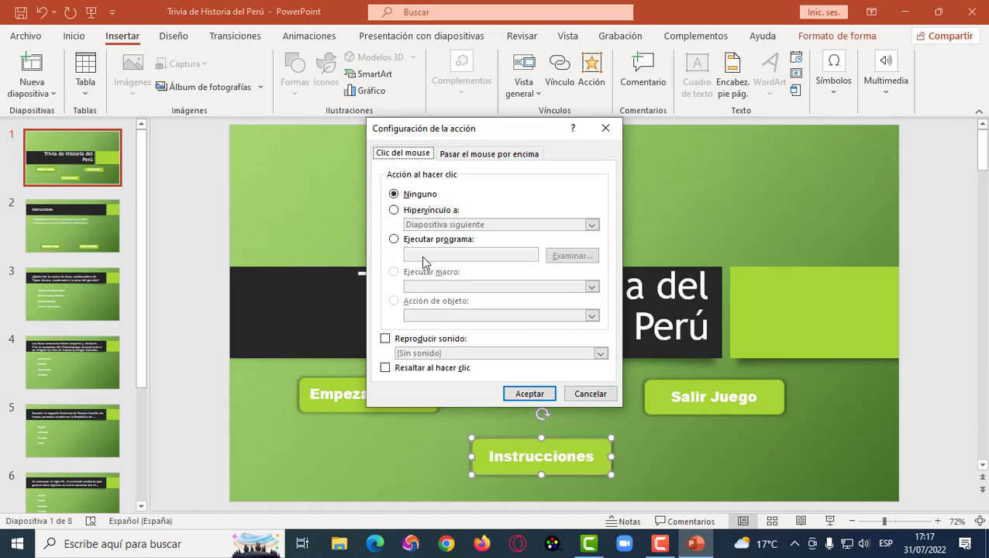
click(393, 210)
click(439, 226)
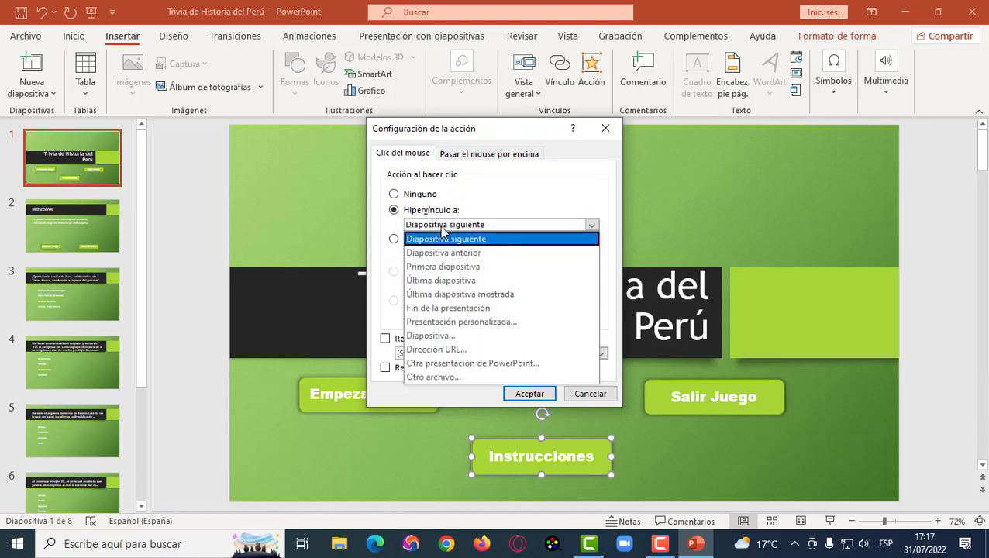
click(453, 336)
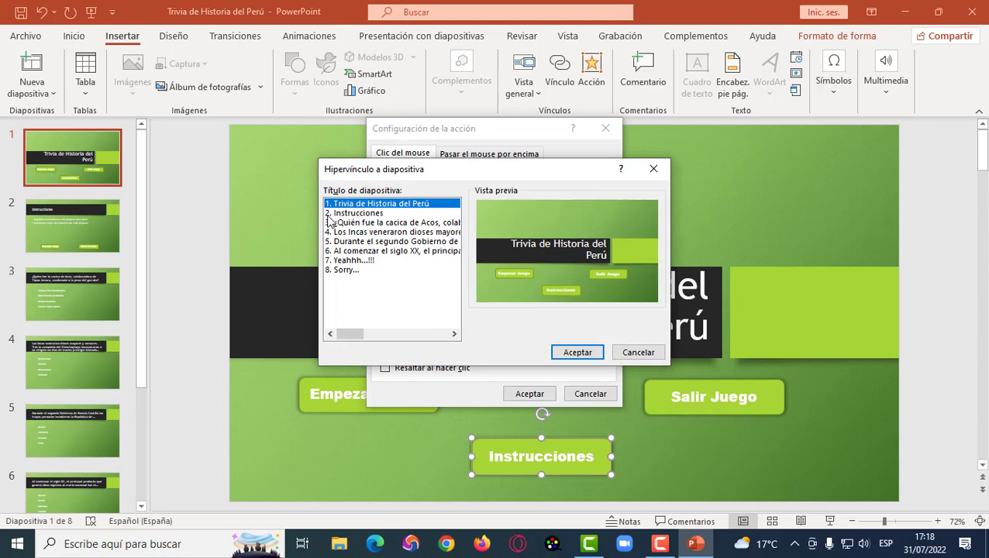
click(376, 214)
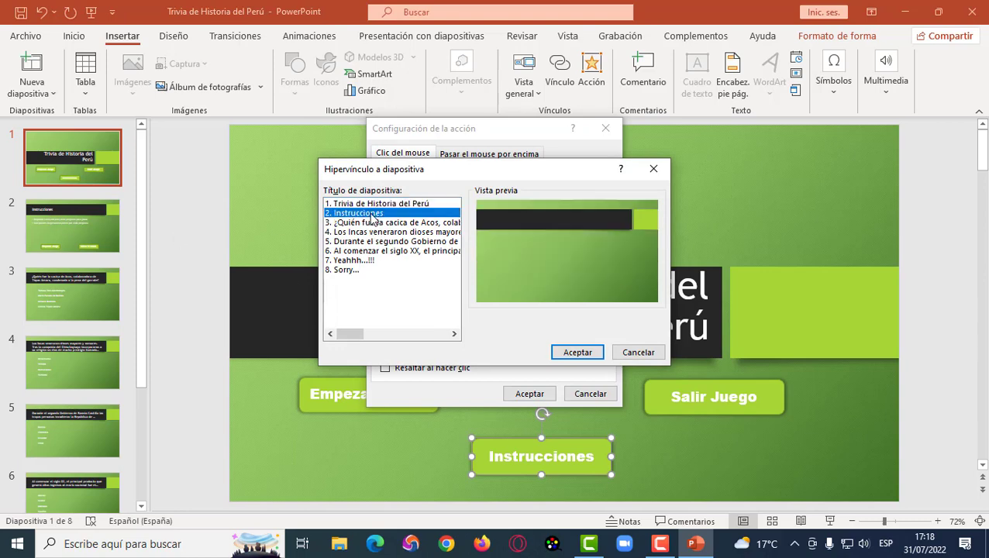
click(573, 354)
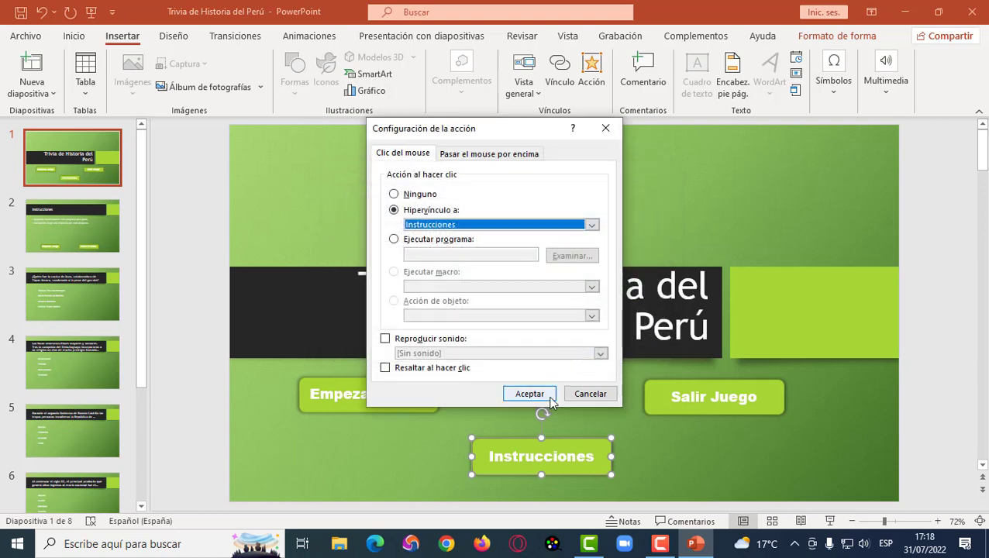
click(541, 400)
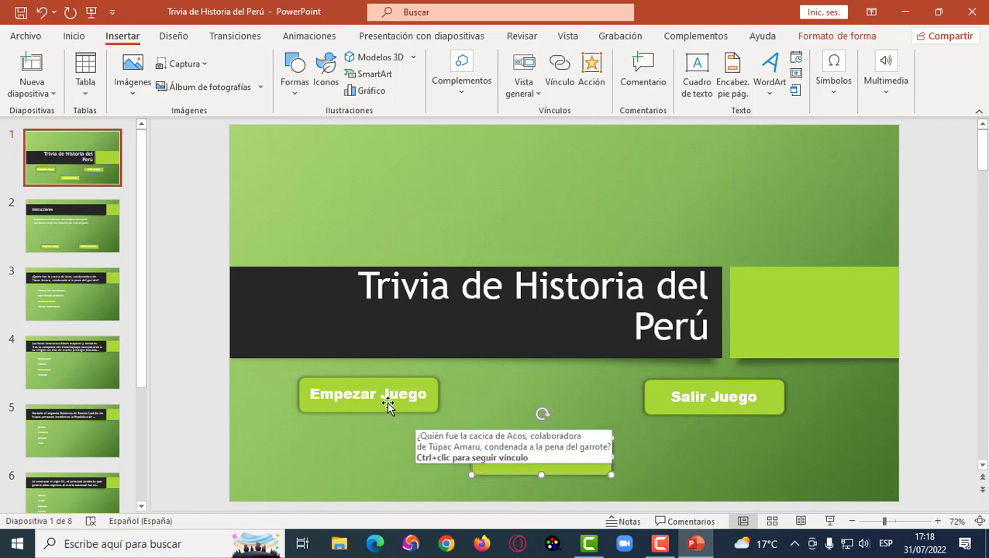
- Set Salir Juego's action to Hipervínculo a: Fin de la presentación, then reselect Empezar Juego
click(699, 413)
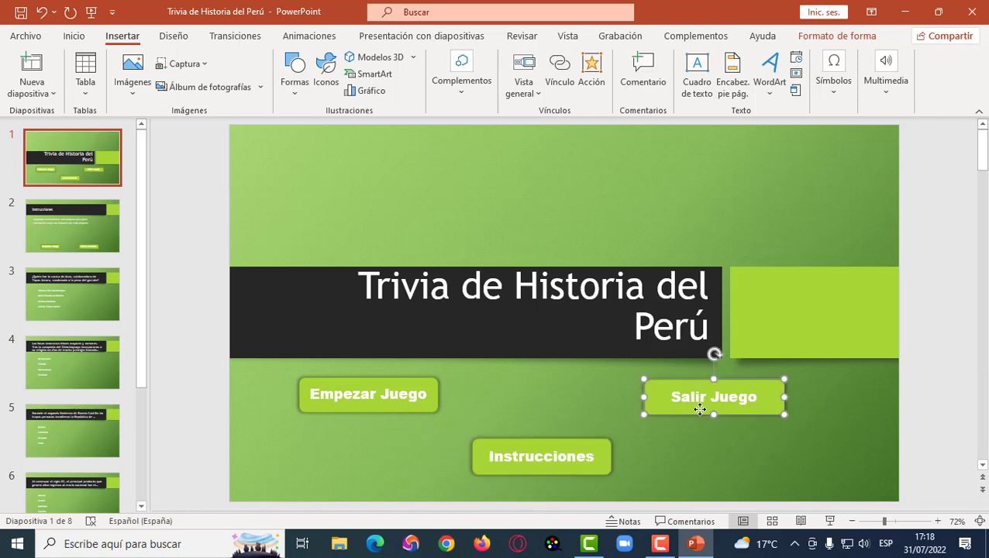
click(585, 89)
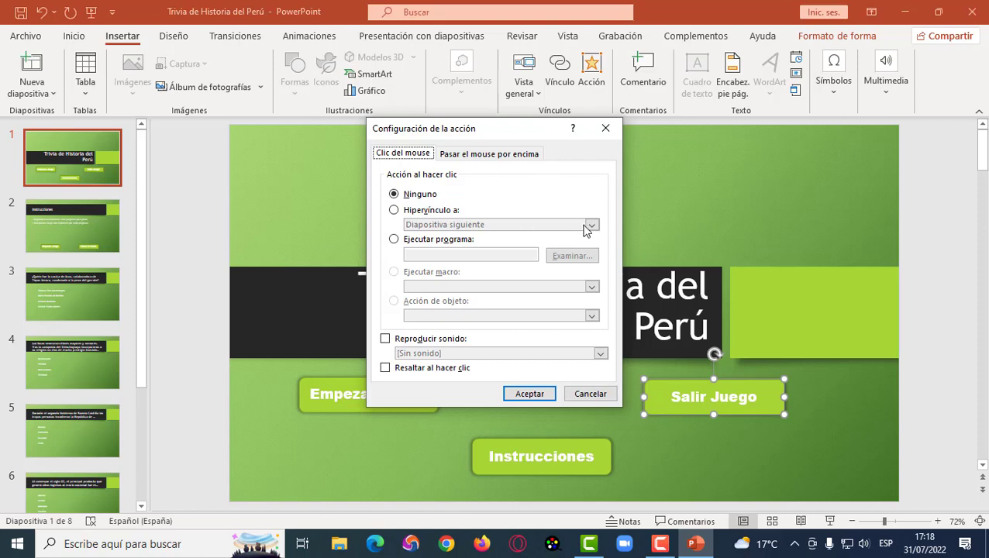
click(455, 212)
click(592, 227)
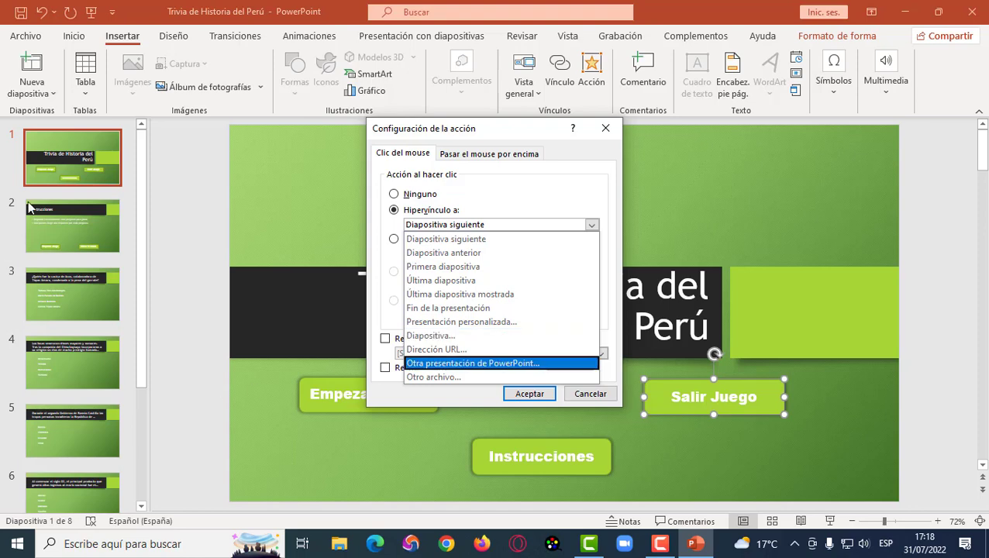
click(430, 309)
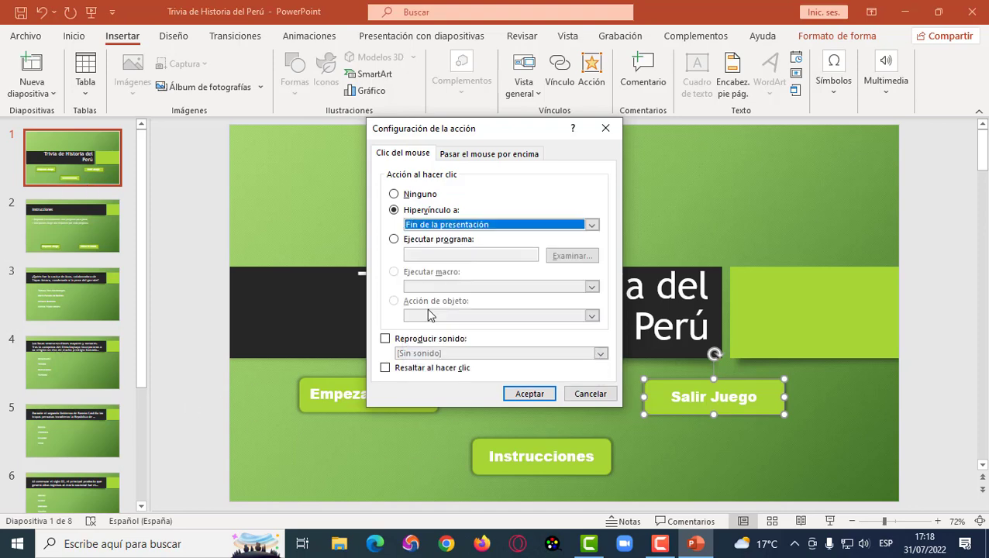
click(526, 394)
mouse_move(352, 394)
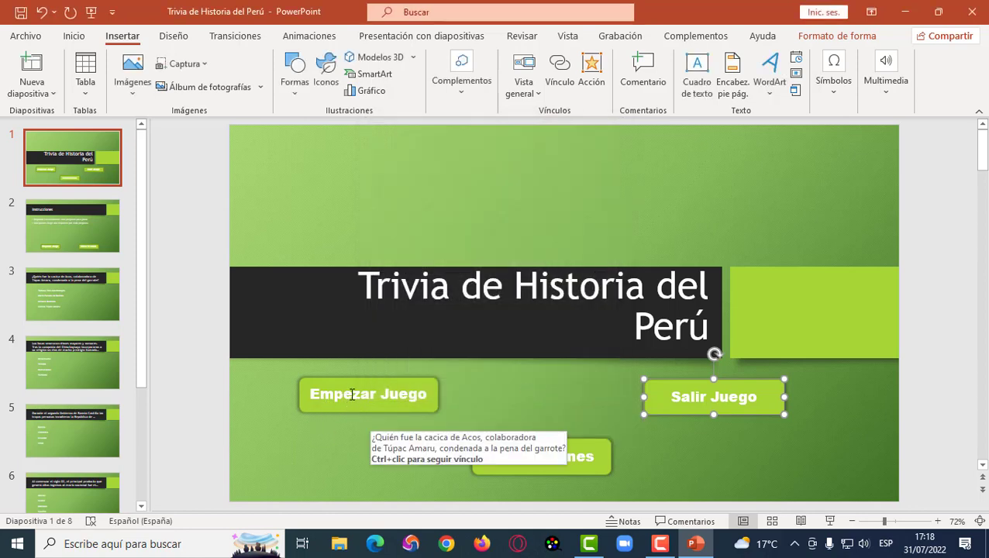
click(389, 401)
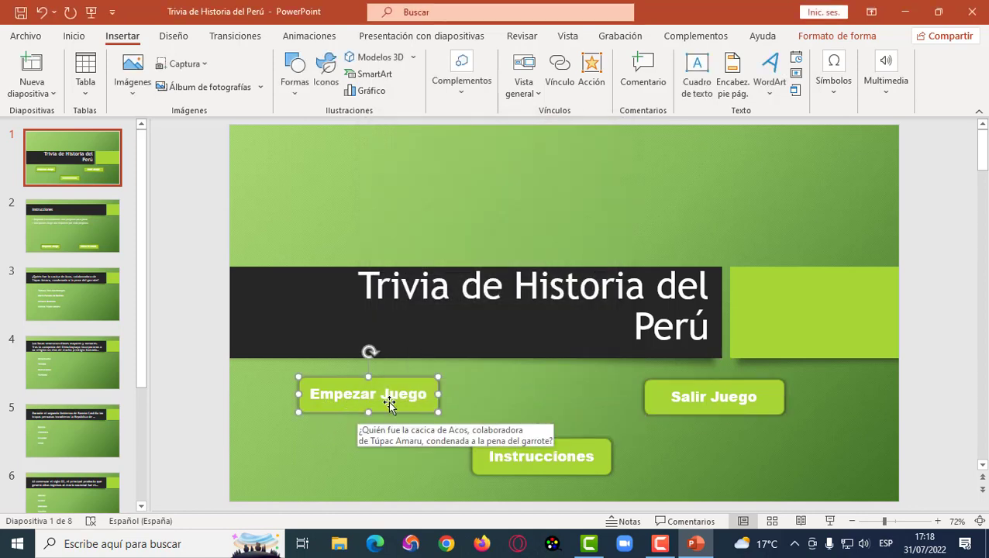
click(599, 85)
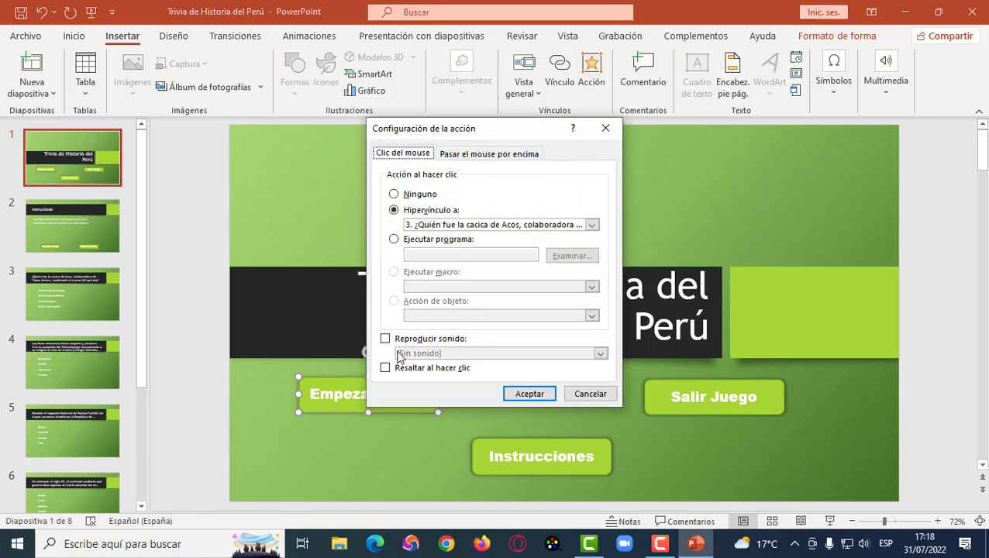
click(385, 339)
click(601, 354)
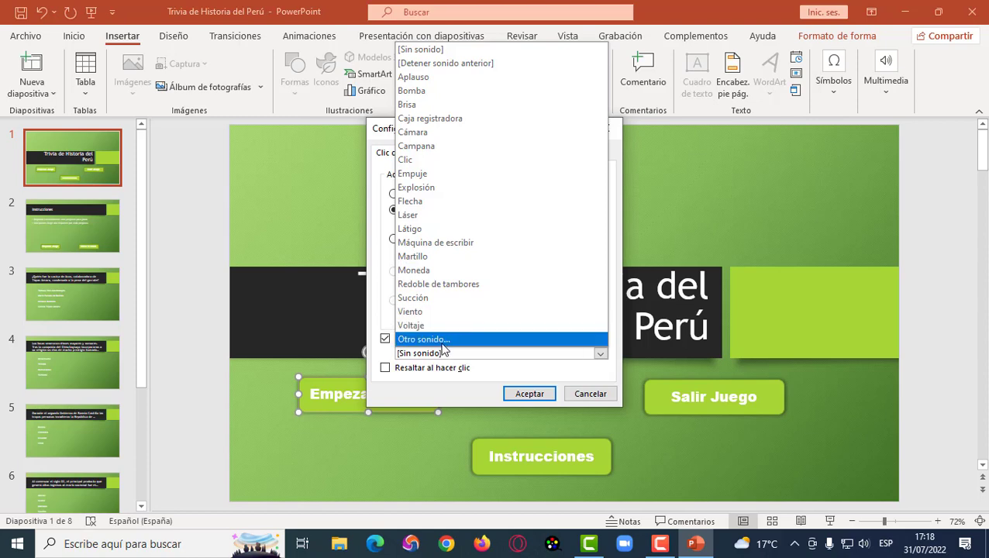
click(416, 339)
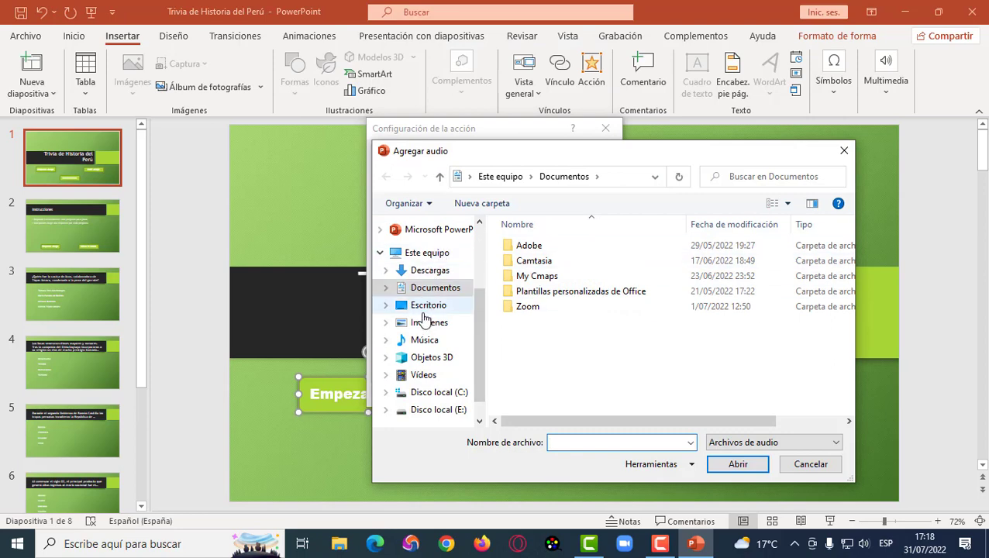
click(844, 151)
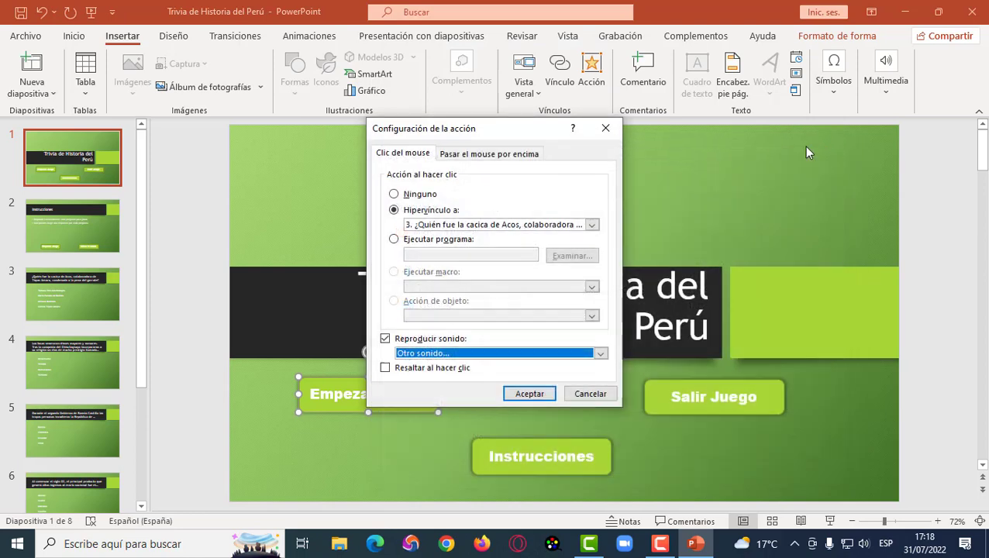
click(606, 129)
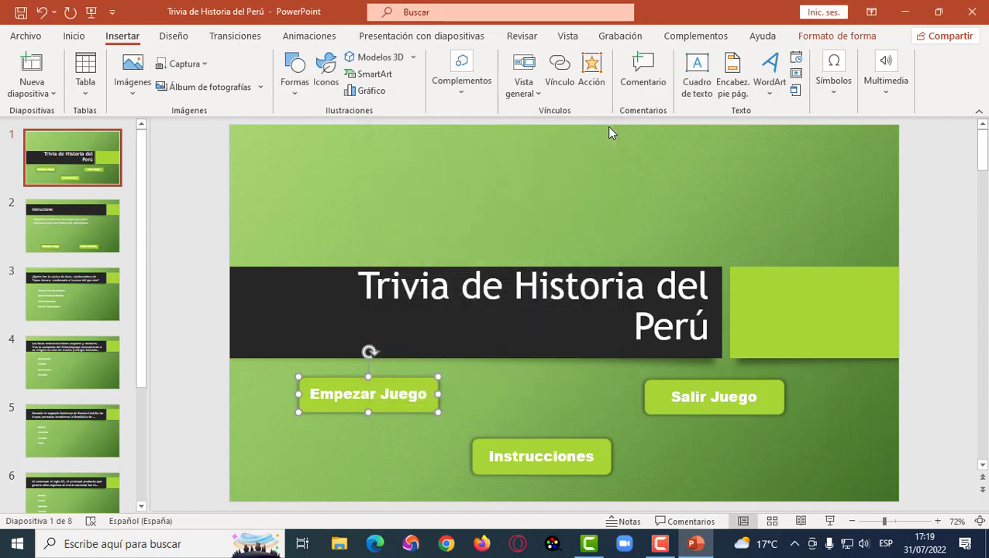
- Switch to slide 2, Instrucciones, and select its Empezar Juego button
click(525, 216)
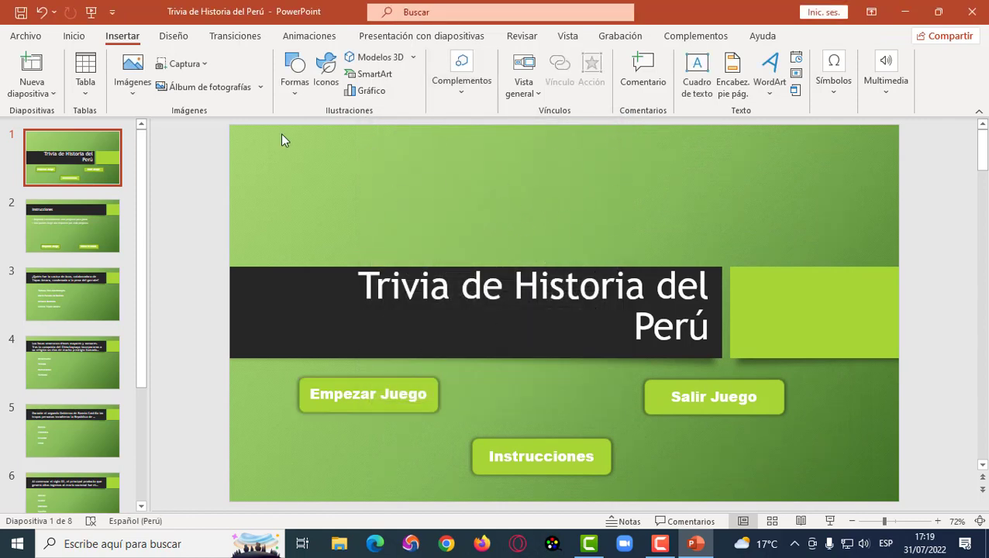
click(78, 227)
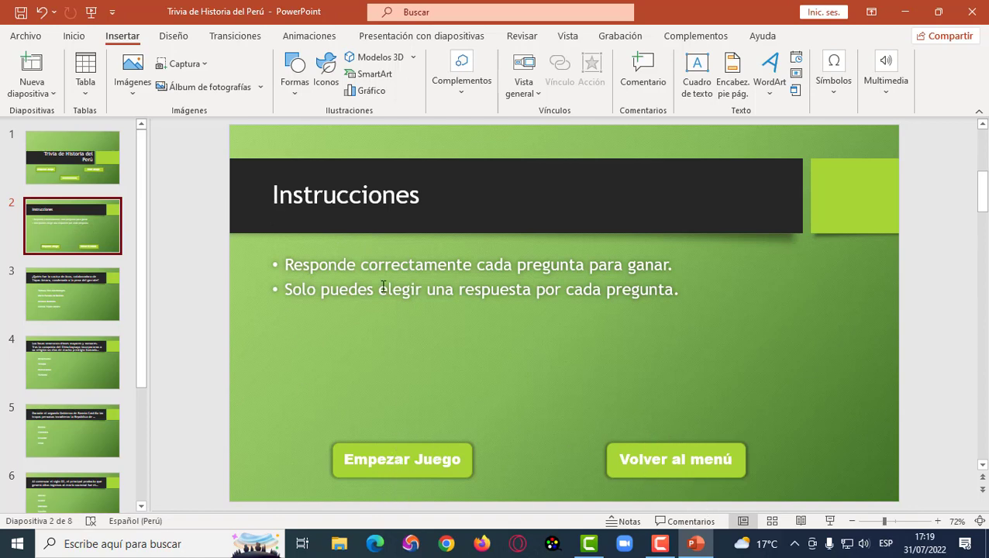
click(74, 159)
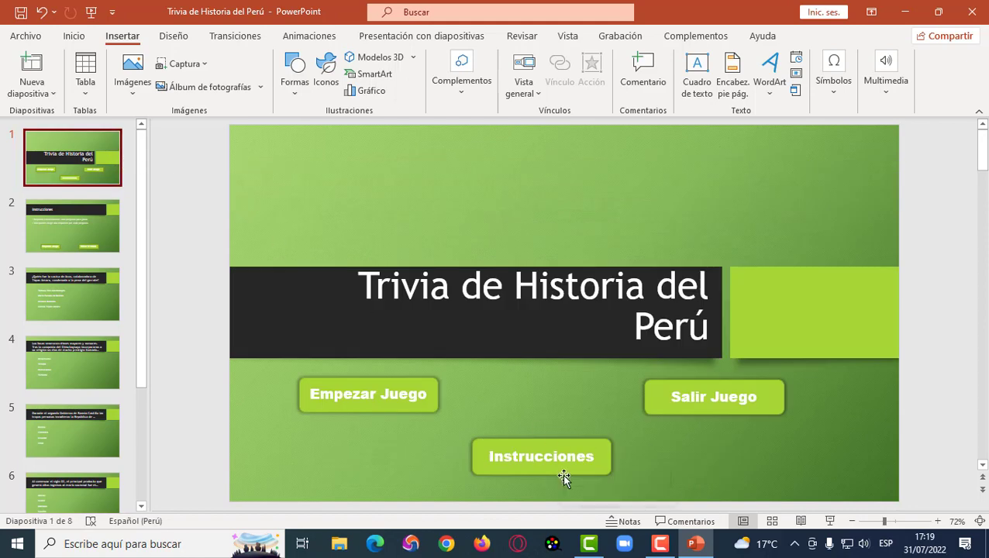
click(99, 209)
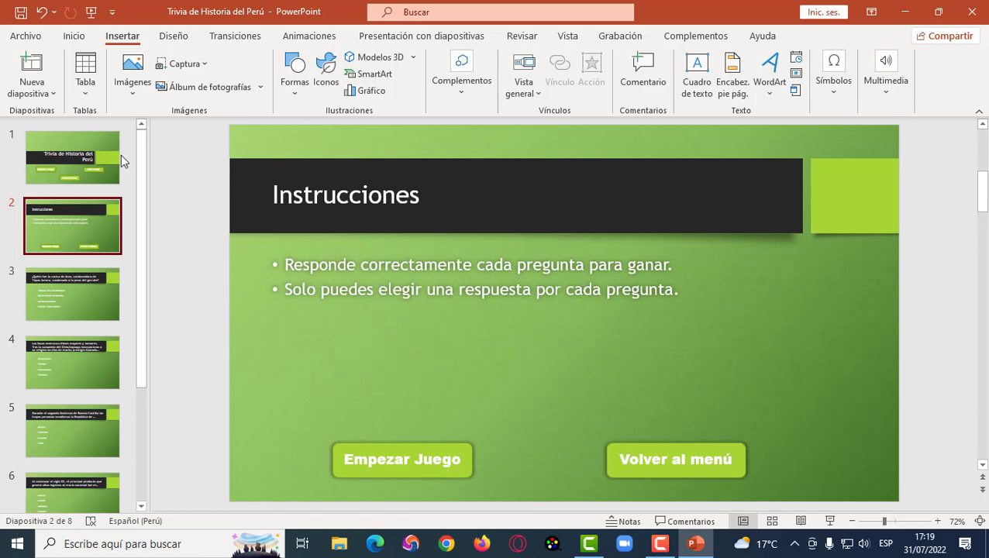
click(432, 453)
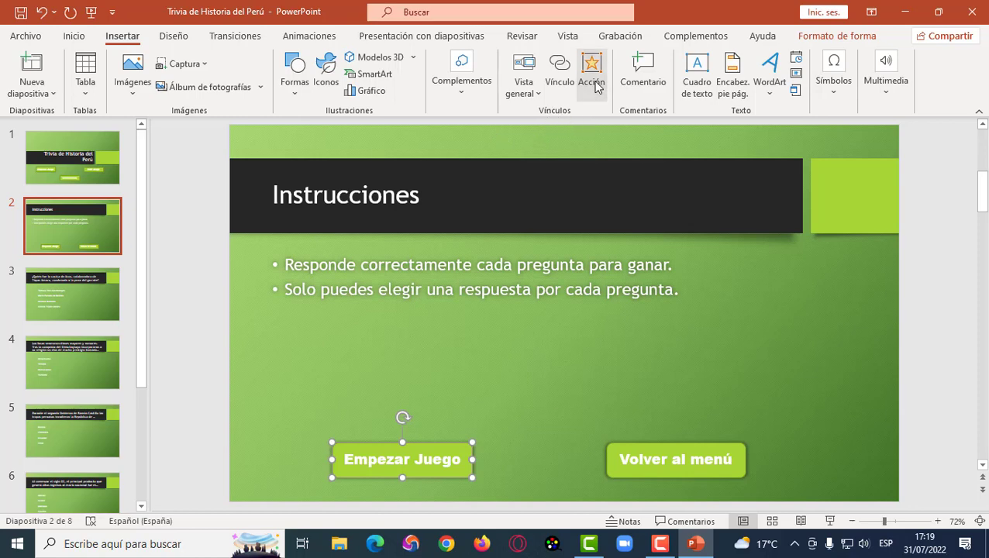
- Give the Instrucciones slide's Empezar Juego a Diapositiva hyperlink to slide 3, cacica de Acos
click(593, 81)
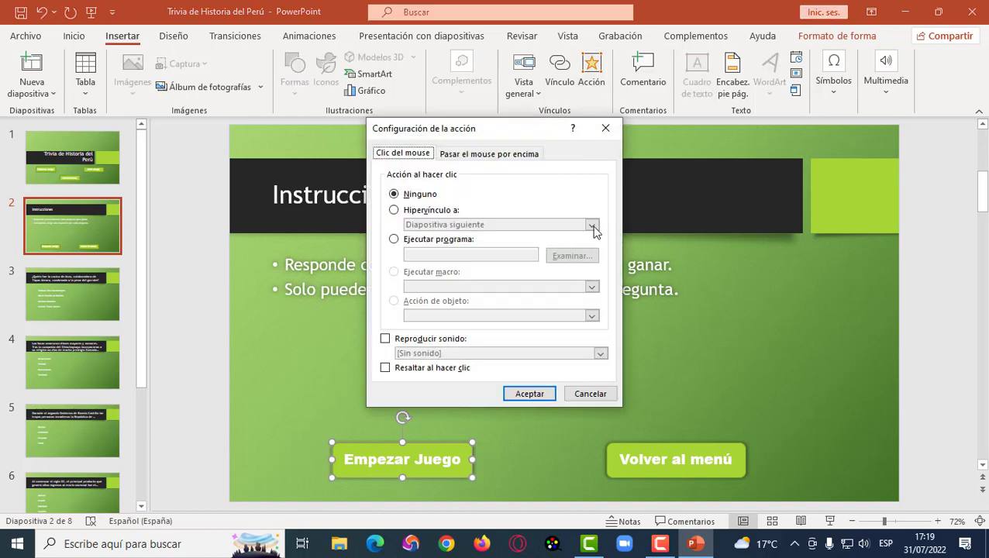
click(437, 211)
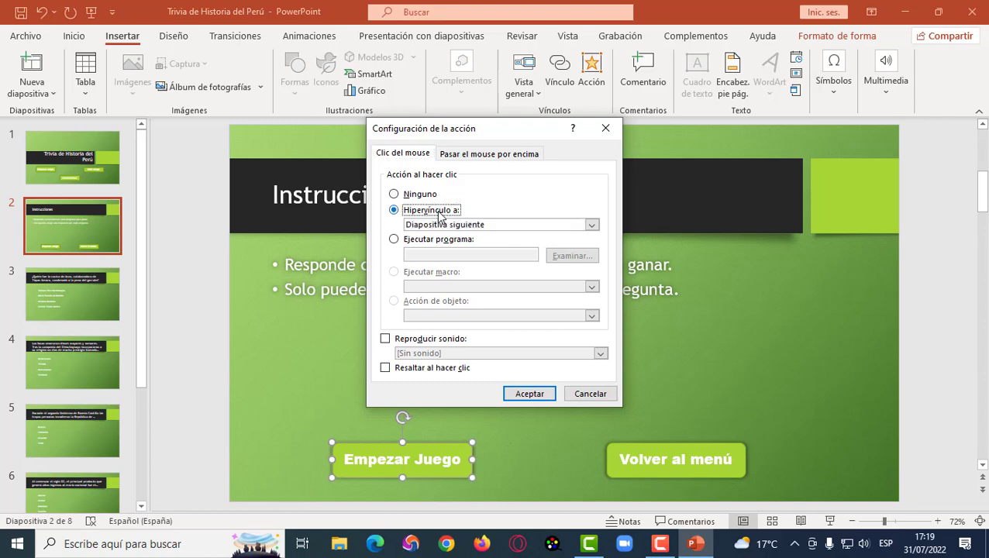
click(592, 227)
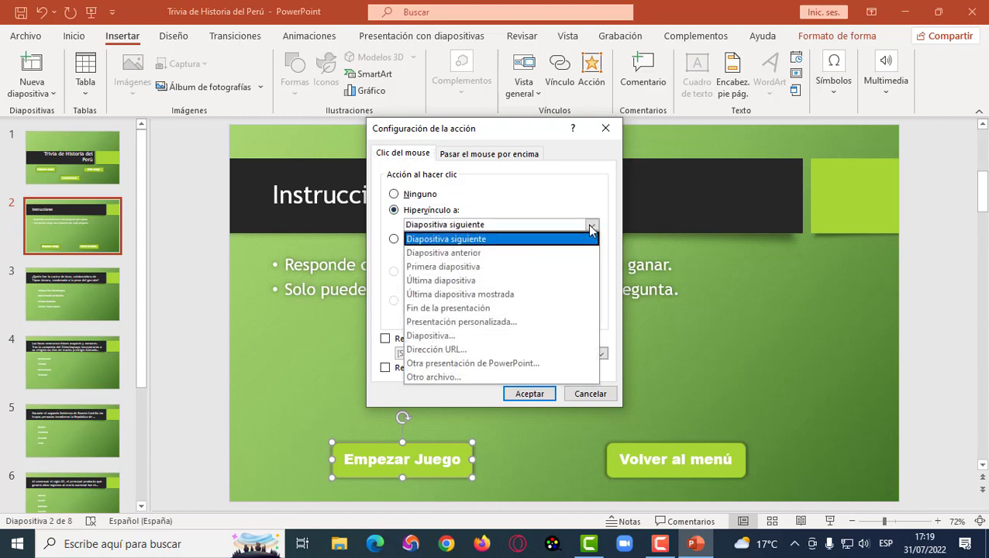
click(533, 336)
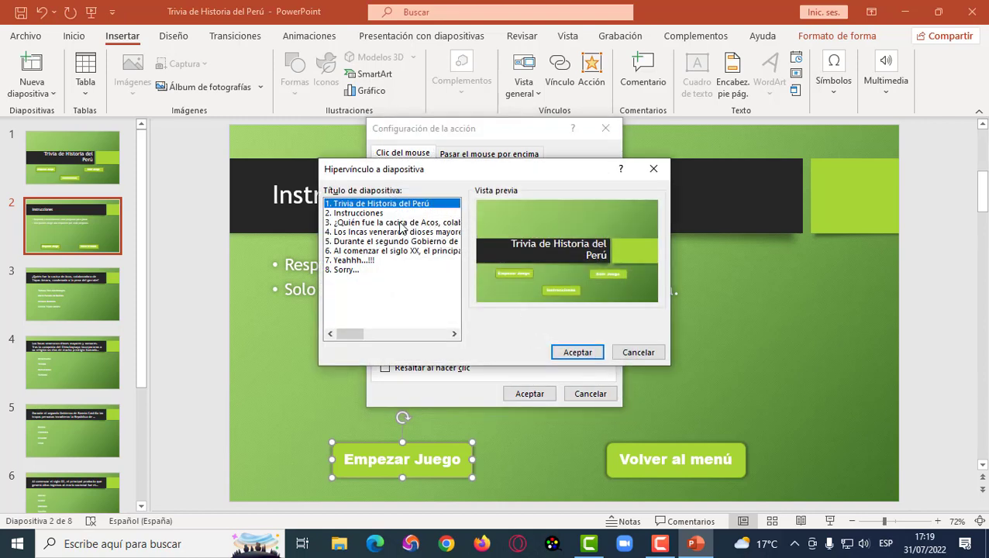
click(401, 223)
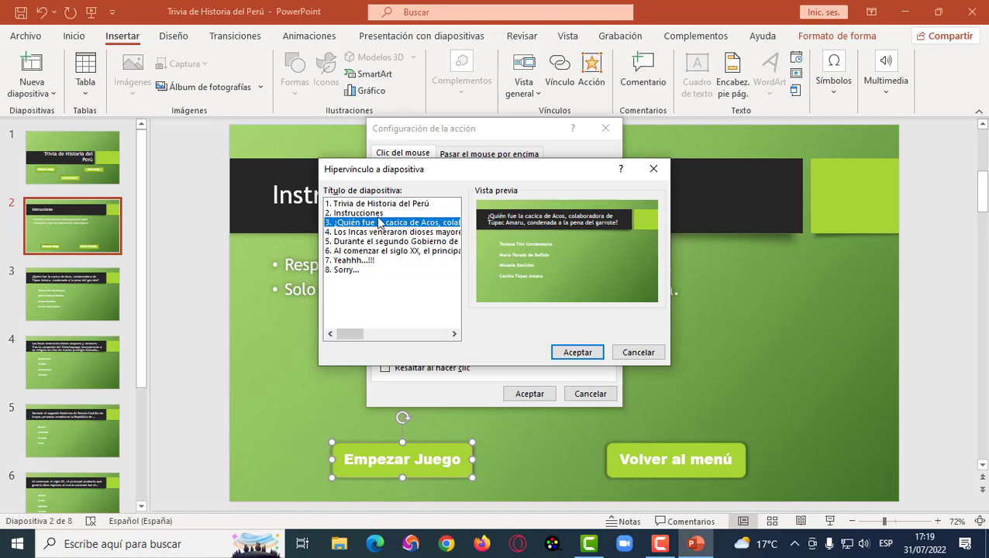
click(587, 355)
click(530, 394)
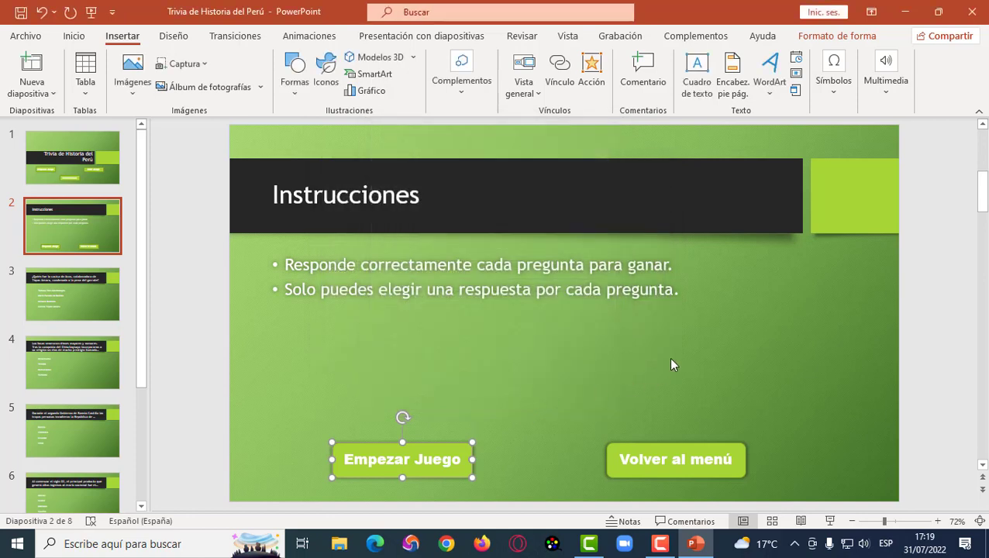
- Hyperlink Volver al menú on the Instrucciones slide back to slide 1, the title slide
click(674, 454)
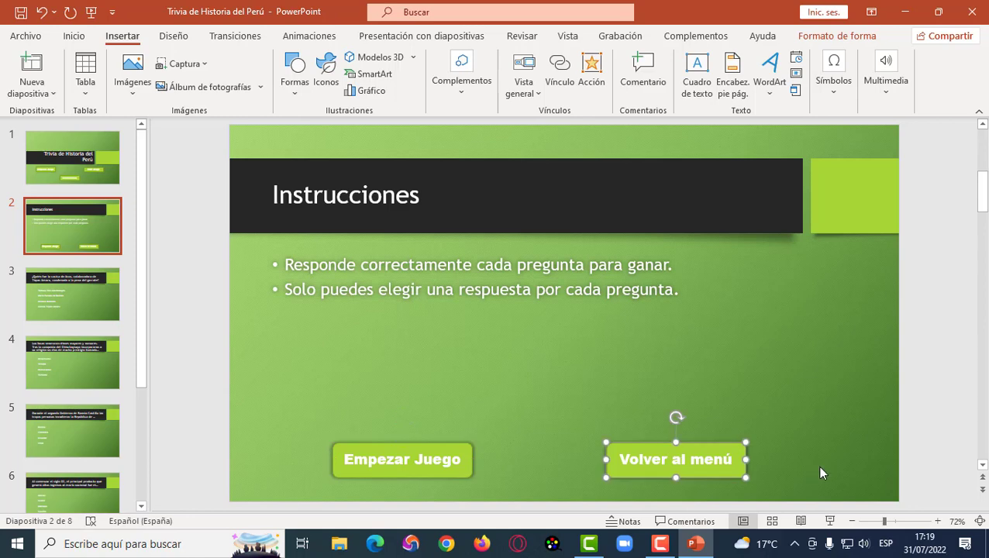
click(590, 88)
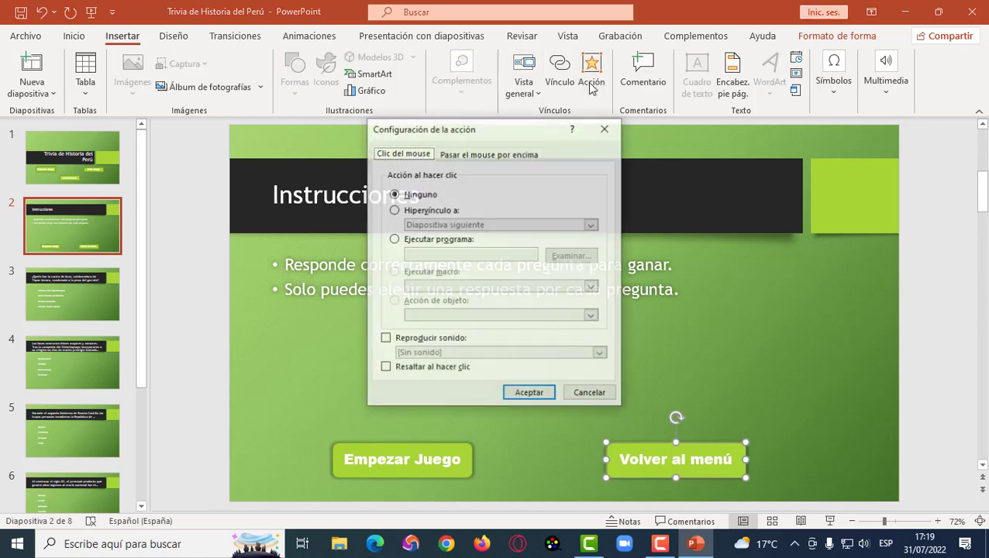
click(423, 211)
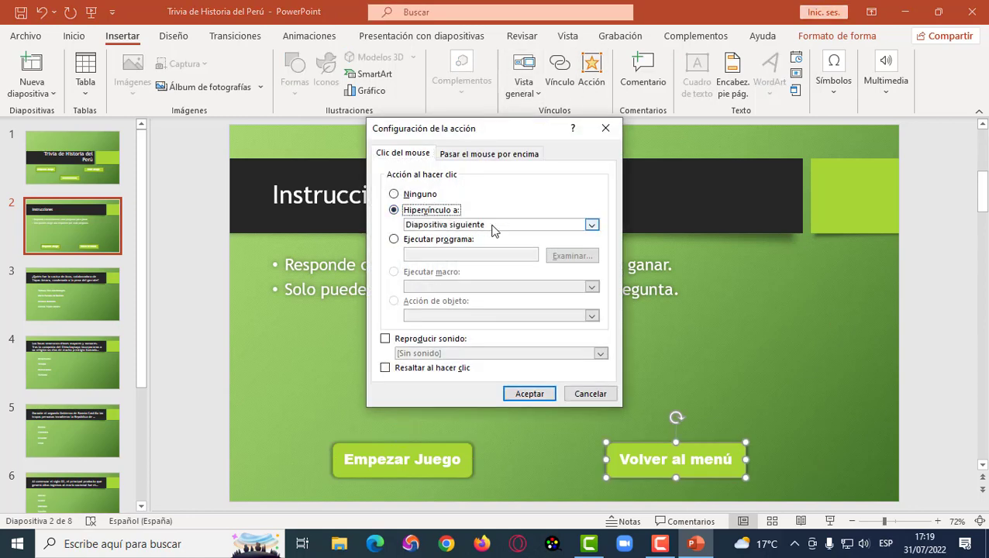
click(492, 225)
click(463, 335)
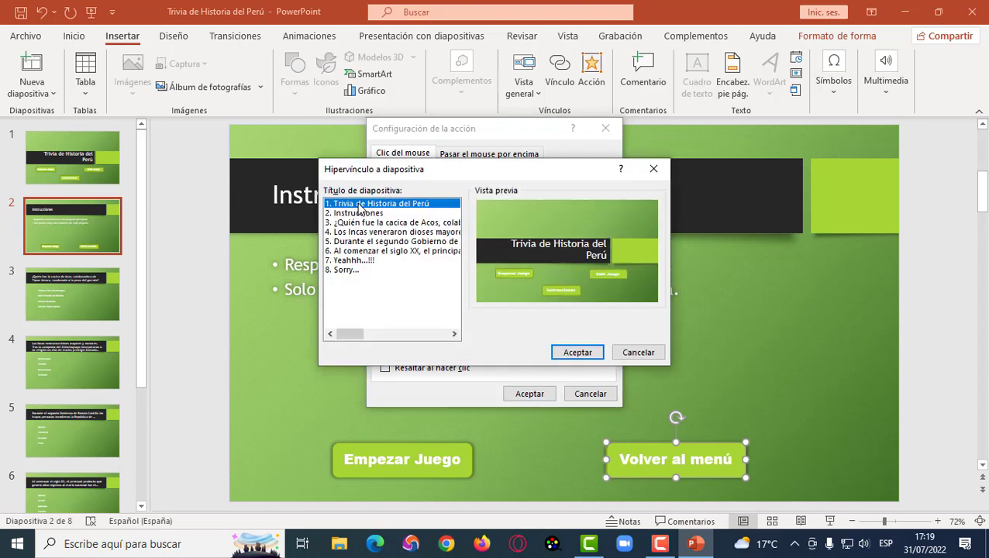
click(583, 354)
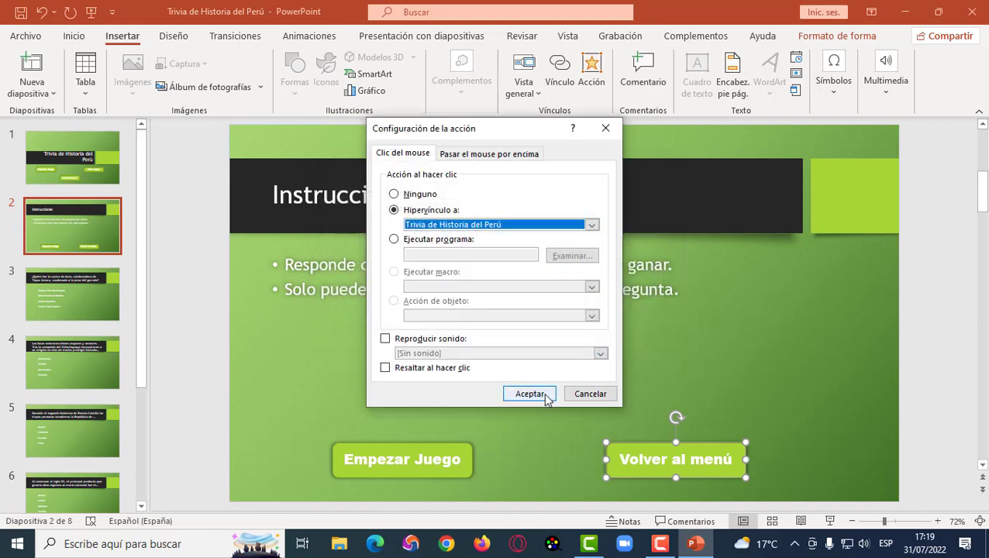
click(544, 393)
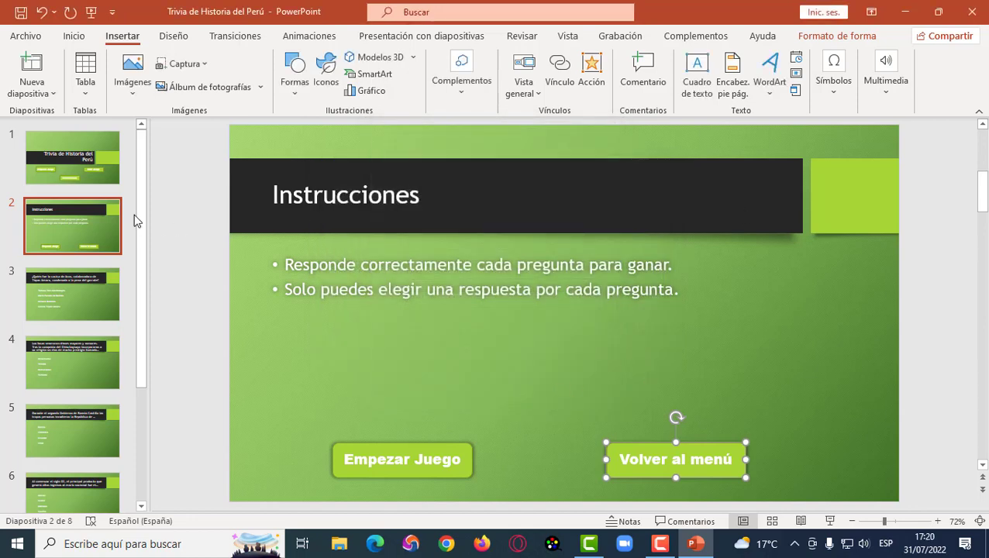
- Run the slideshow from slide 1, testing Instrucciones, Volver al menú and Empezar Juego, then exit
click(93, 159)
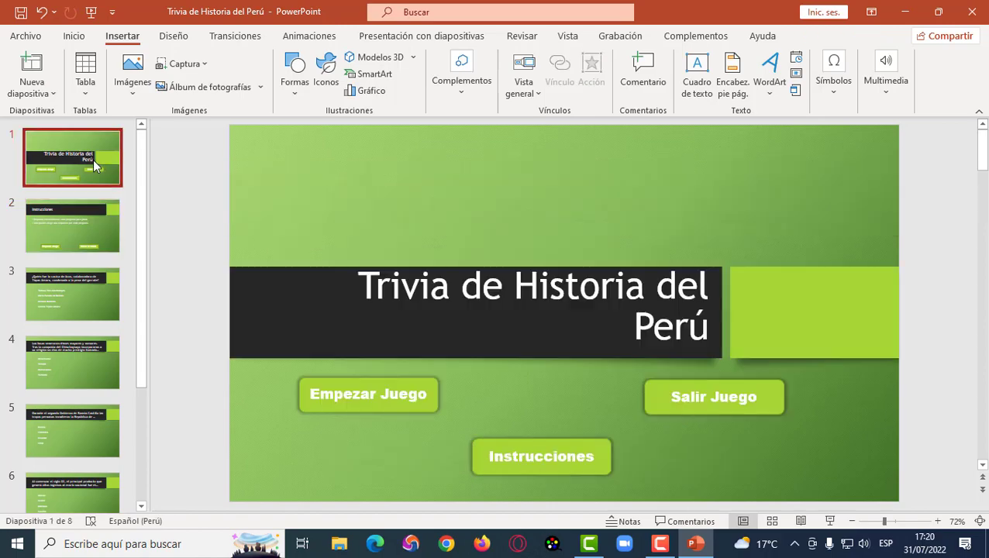
click(90, 11)
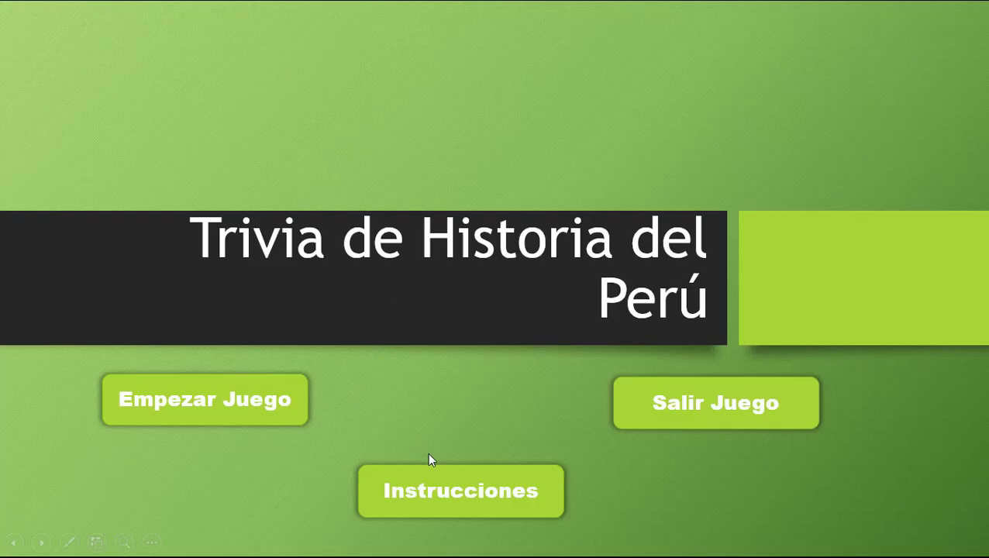
click(439, 493)
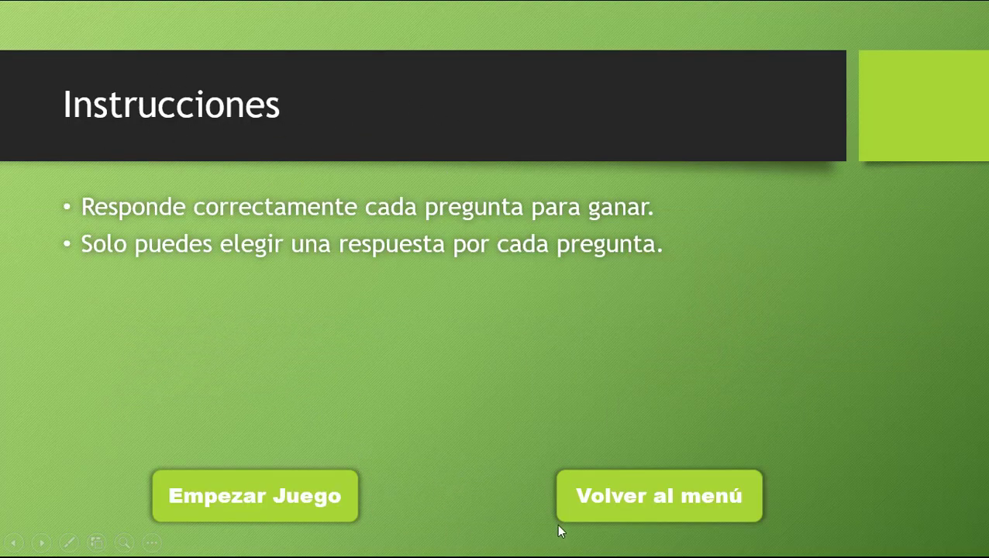
click(656, 513)
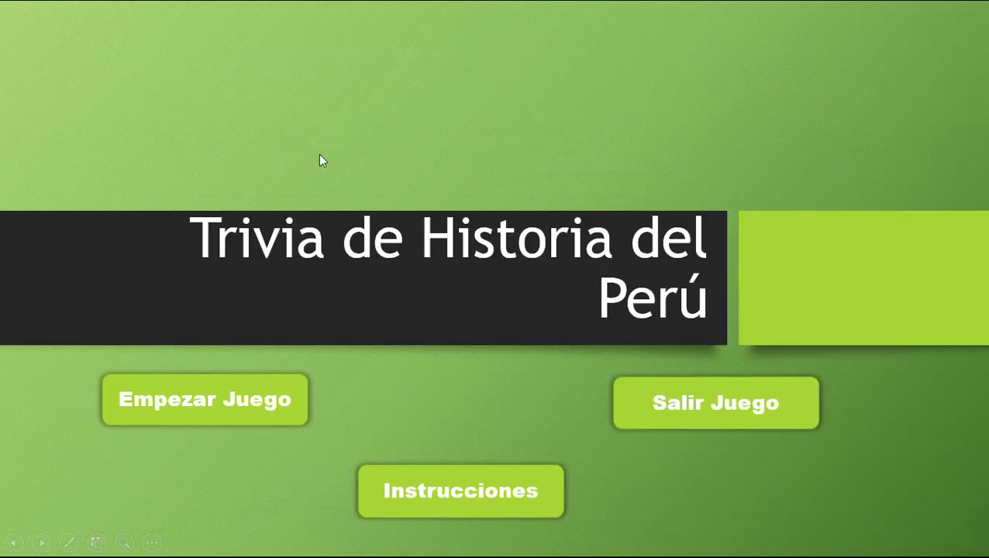
click(293, 413)
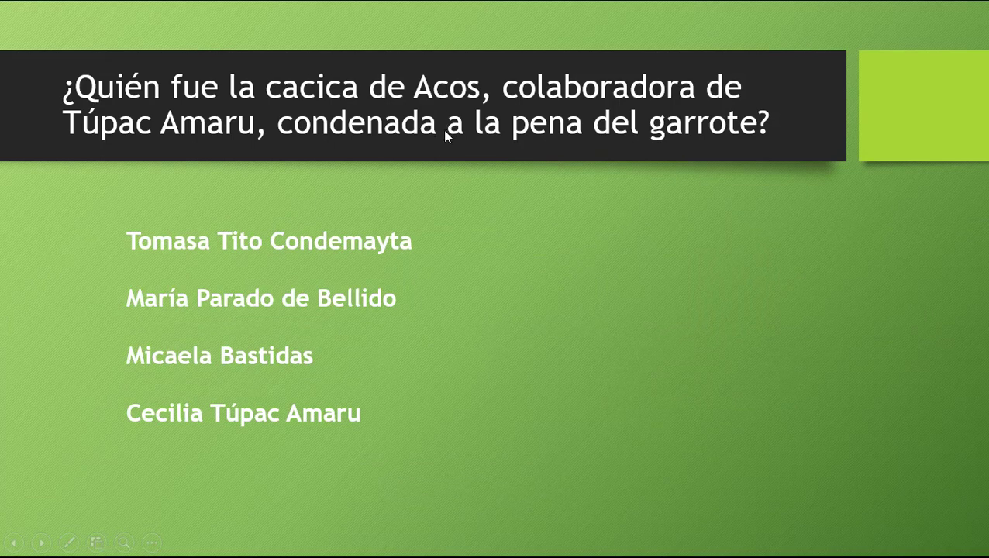
key(Escape)
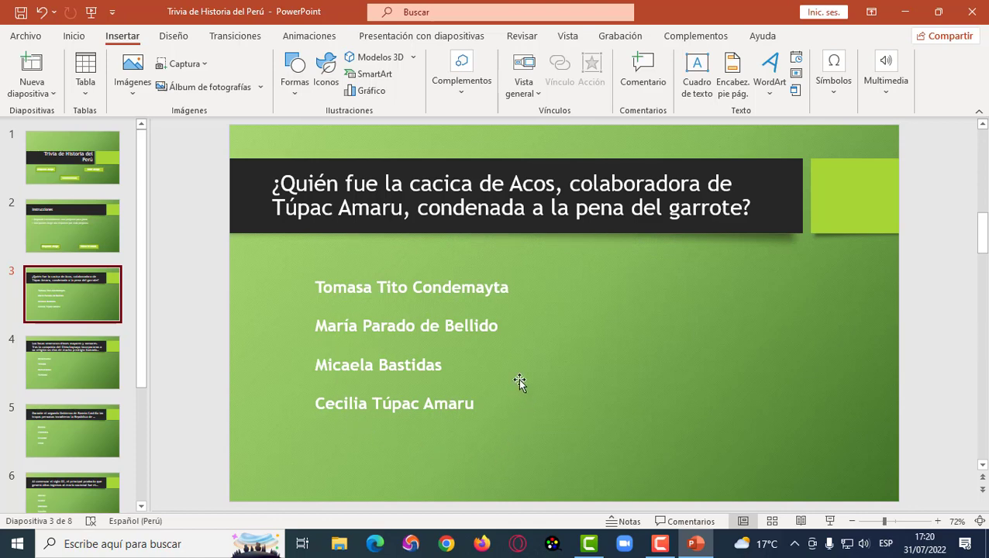
- Hyperlink the Tomasa Tito Condemayta answer on slide 3 to slide 4, the Inca gods question
click(386, 298)
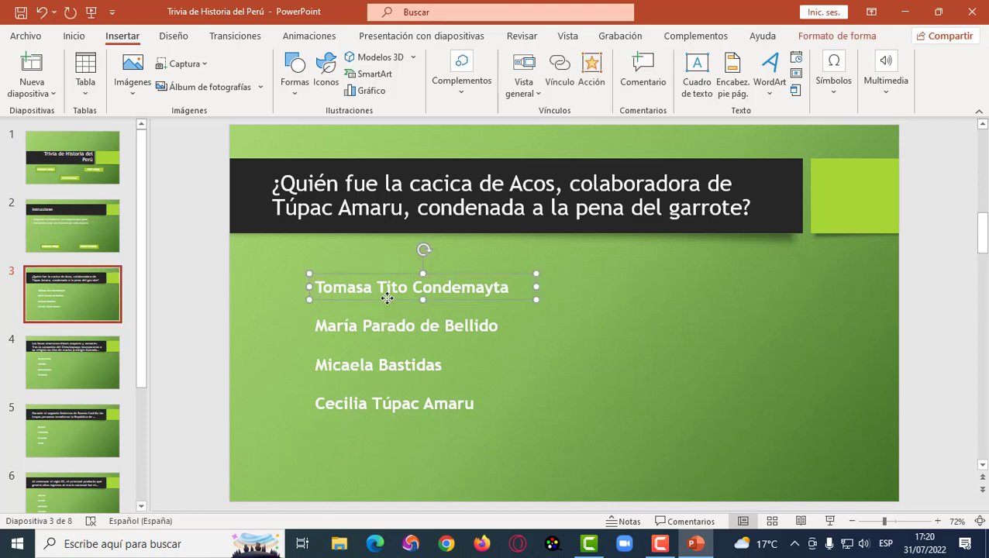
click(589, 80)
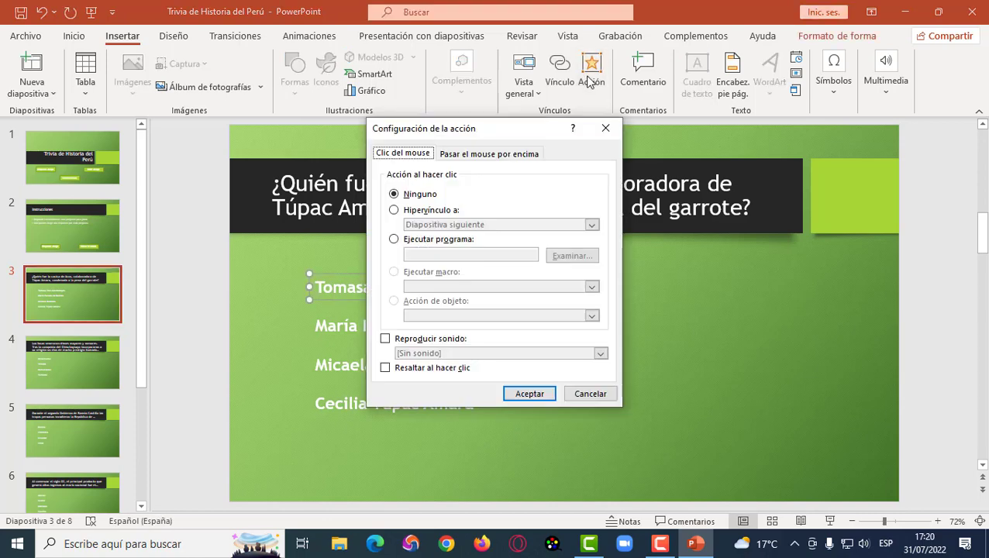
click(394, 210)
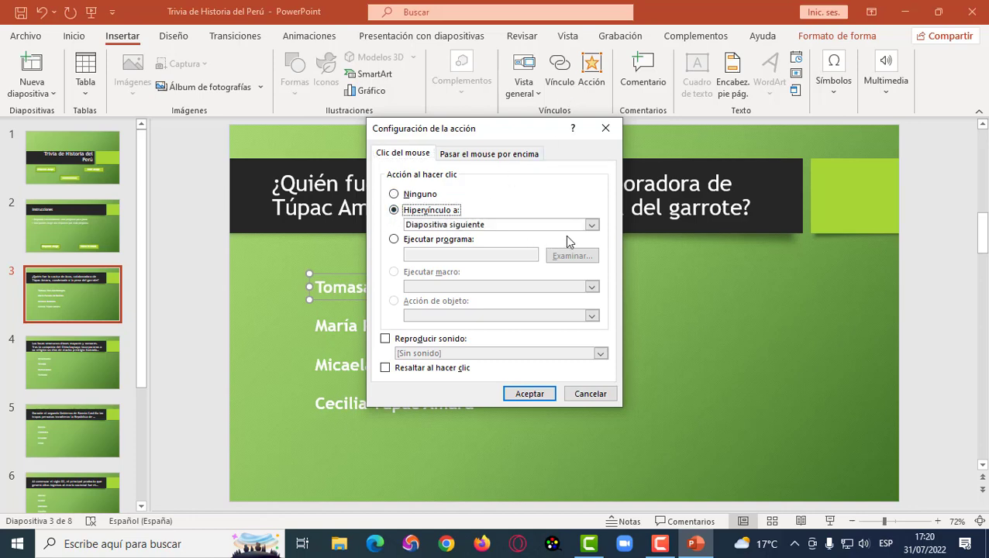
click(593, 225)
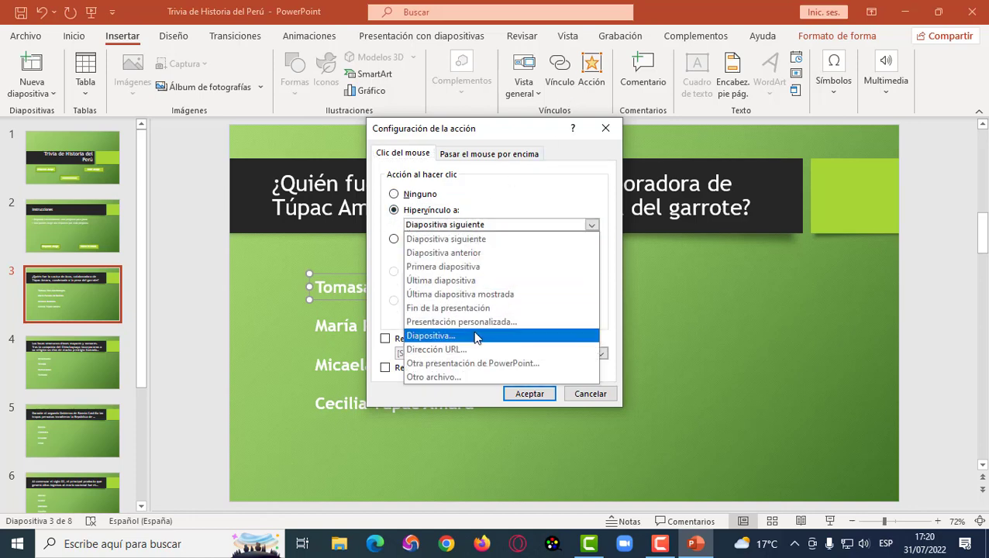
click(475, 336)
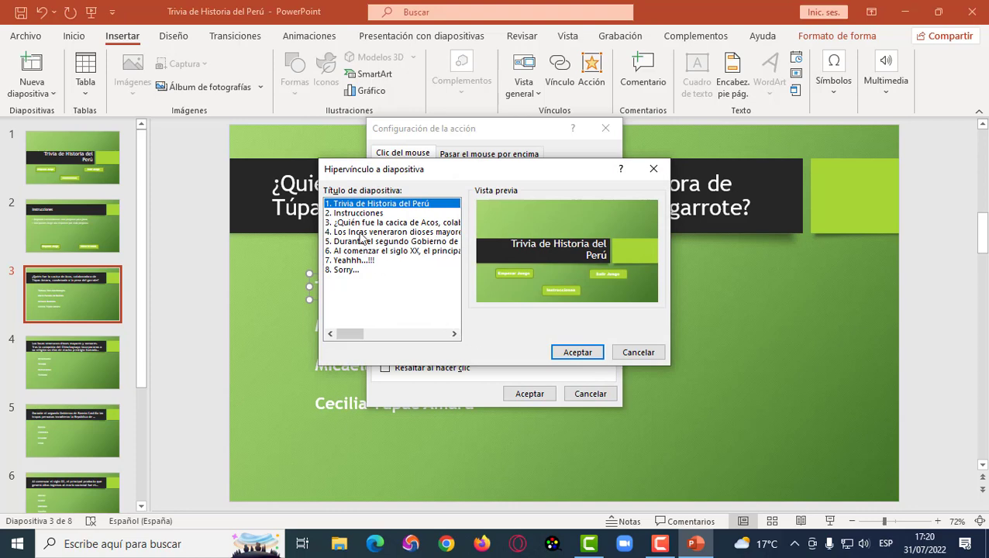
click(361, 232)
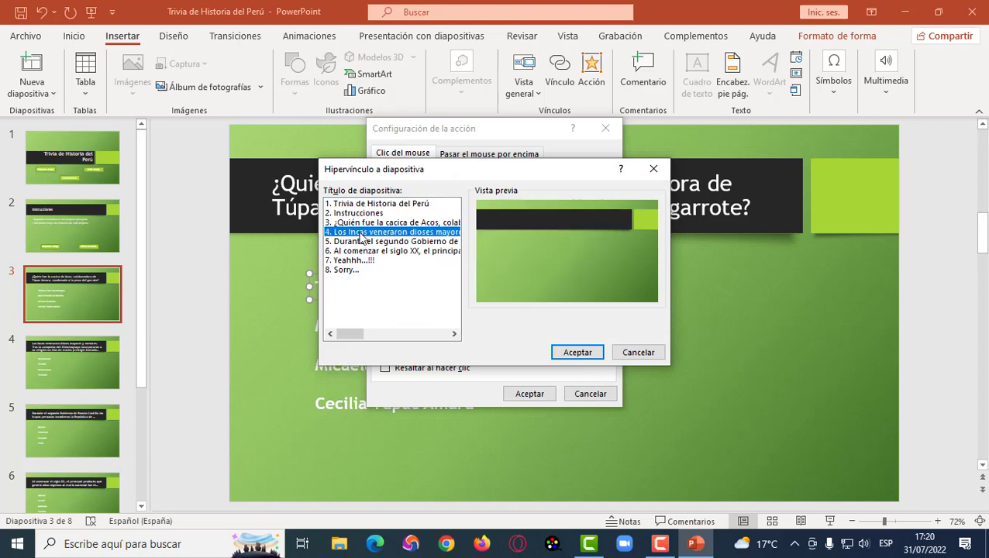
click(577, 353)
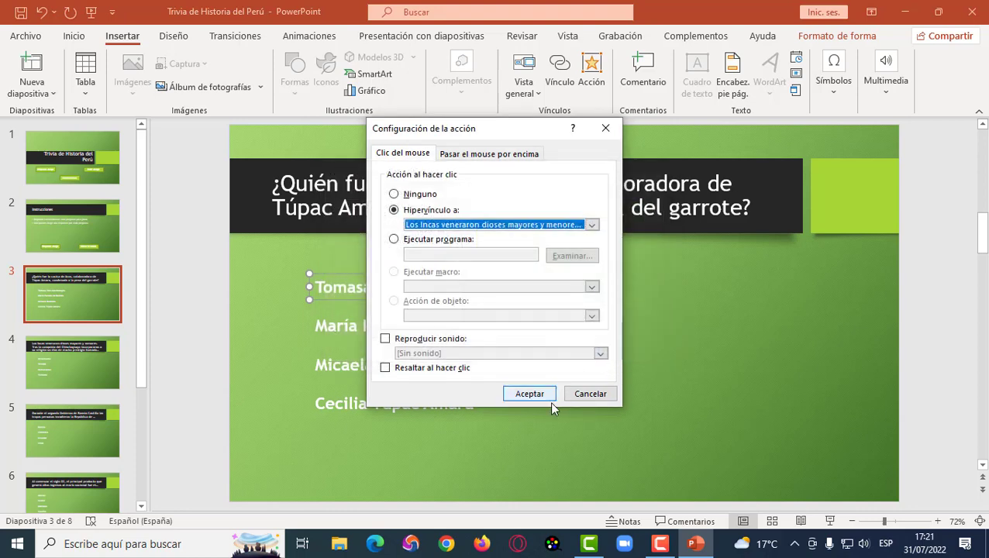
click(532, 396)
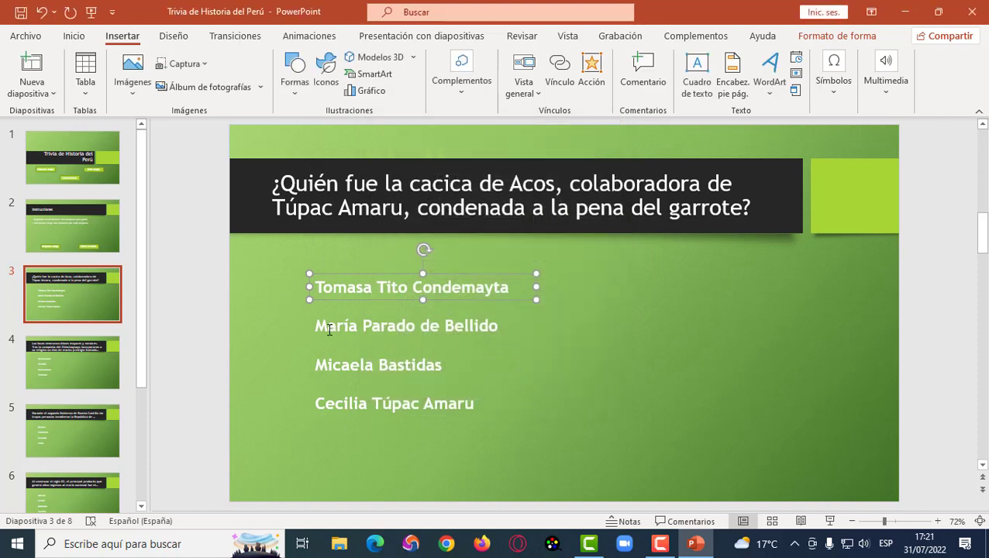
- Link the María Parado de Bellido answer on slide 3 to slide 8, Sorry...
click(330, 330)
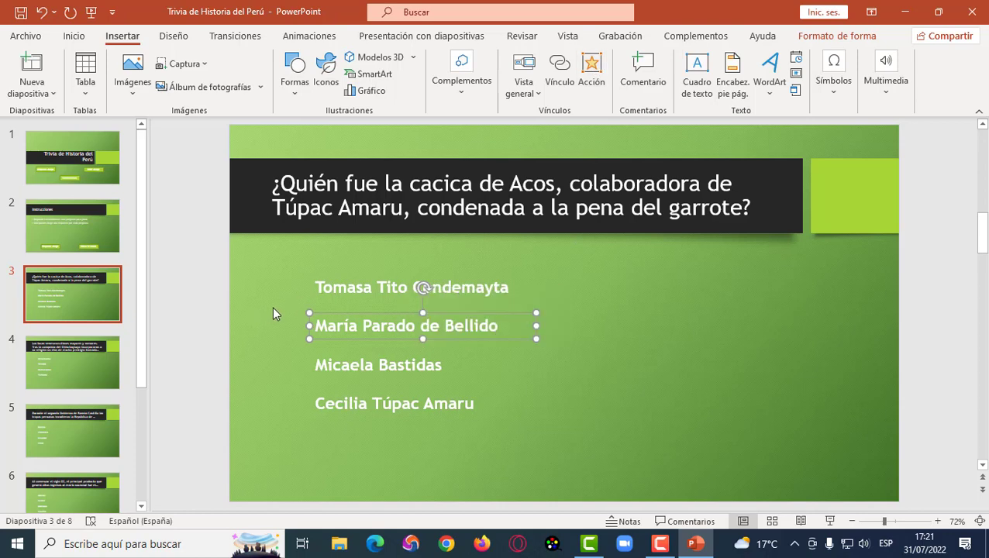
click(592, 74)
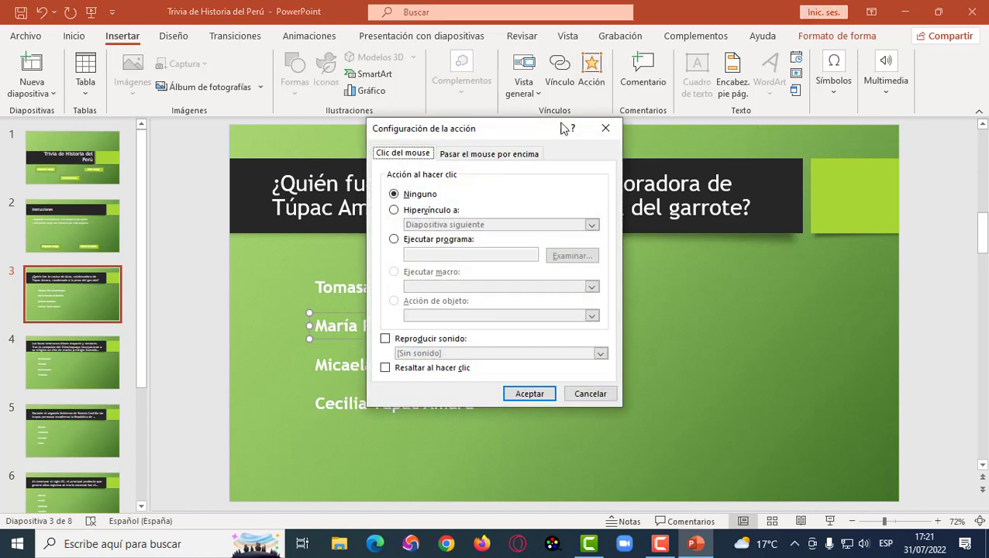
click(438, 210)
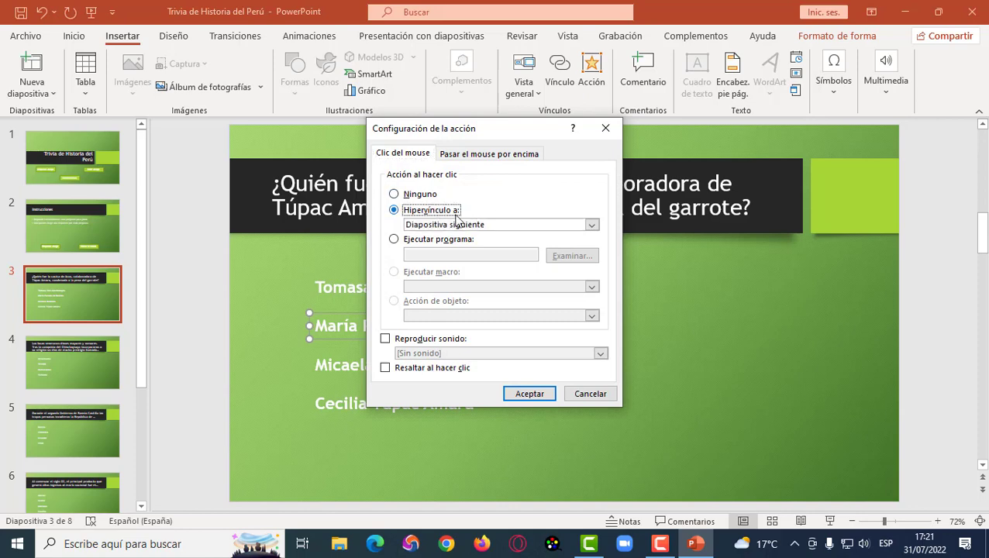
click(458, 224)
click(459, 336)
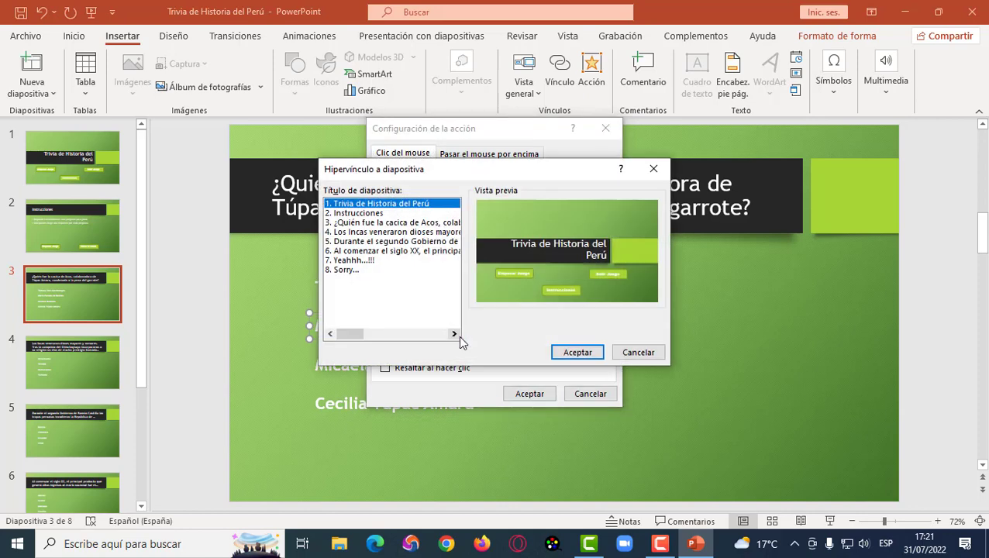
click(346, 272)
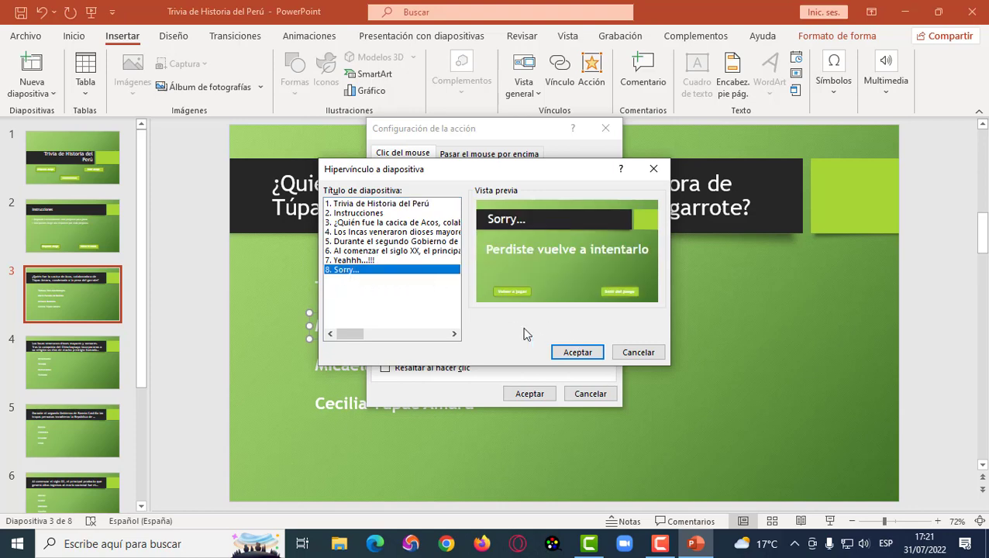
click(577, 353)
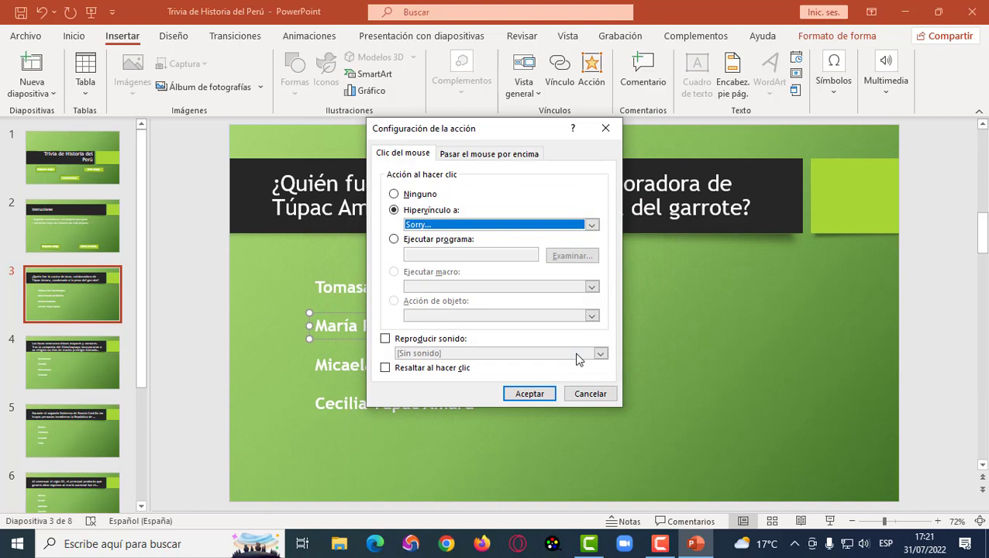
click(529, 394)
- Link the Micaela Bastidas answer to the Sorry... slide 8
click(416, 372)
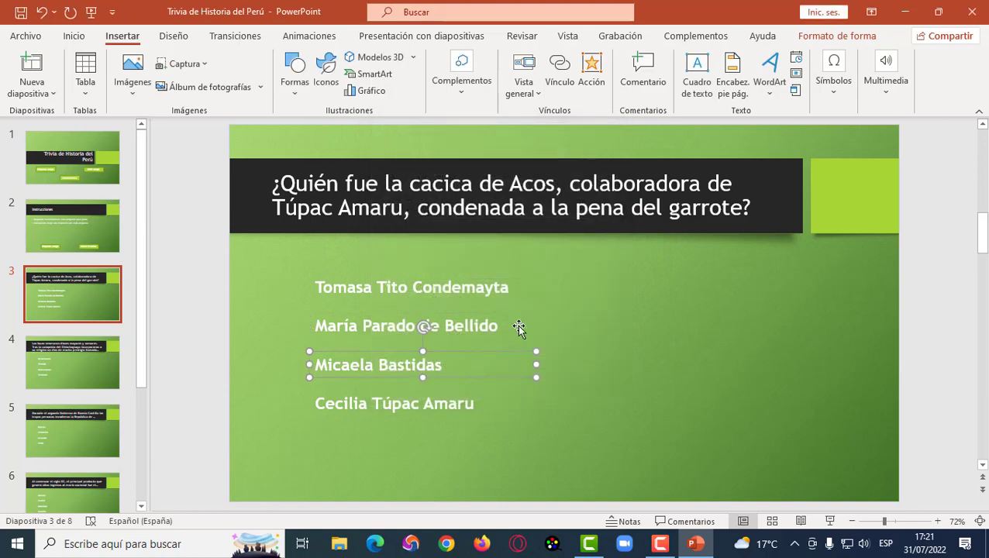
click(604, 92)
click(423, 216)
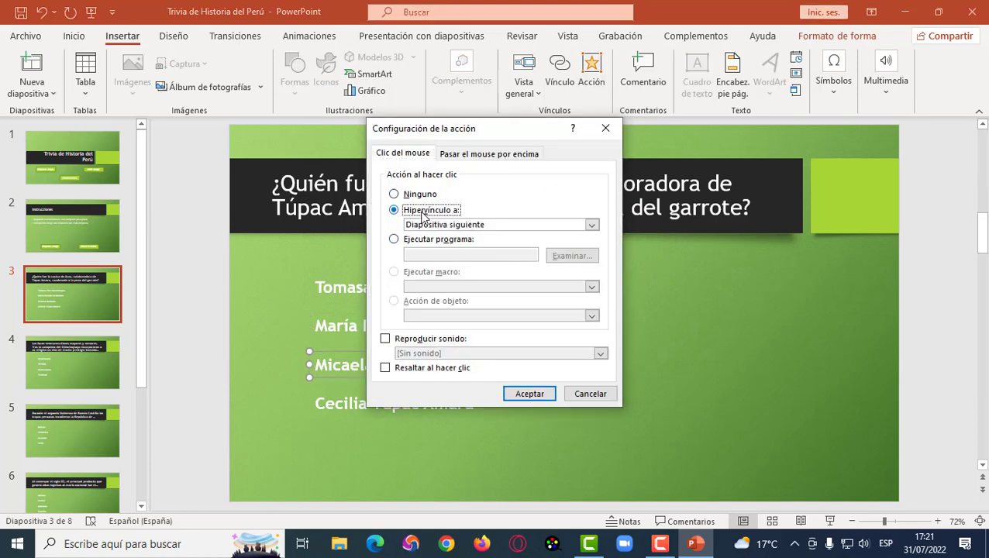
click(446, 224)
click(454, 336)
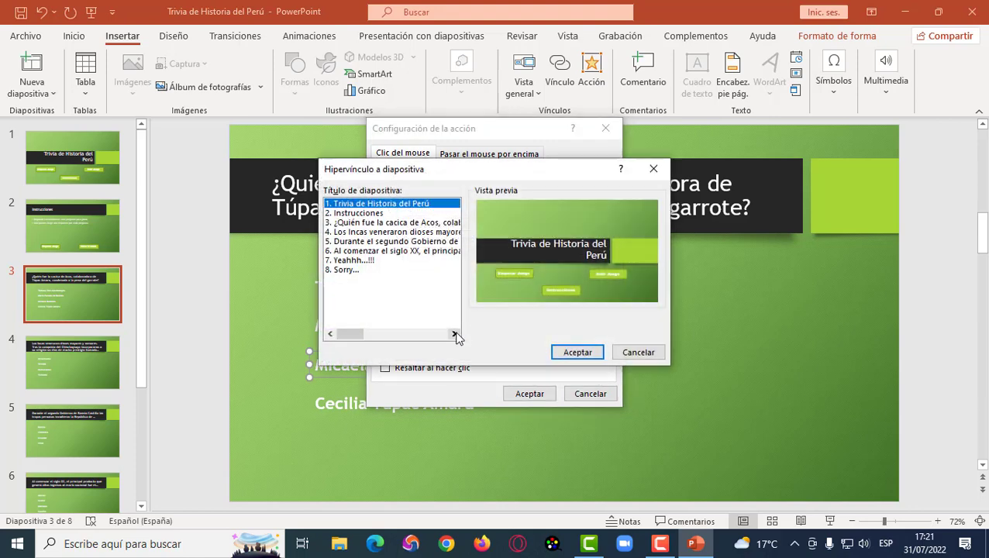
click(348, 270)
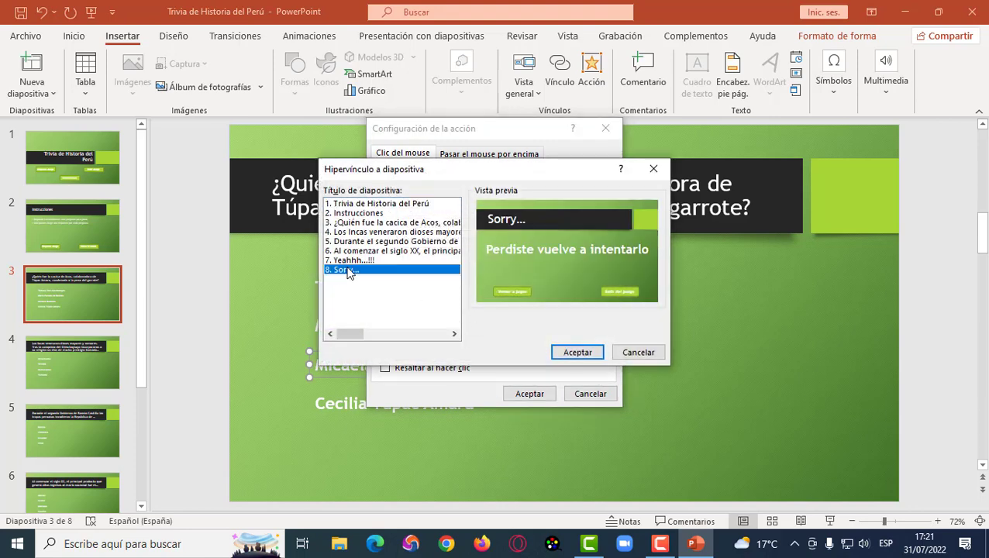
click(578, 354)
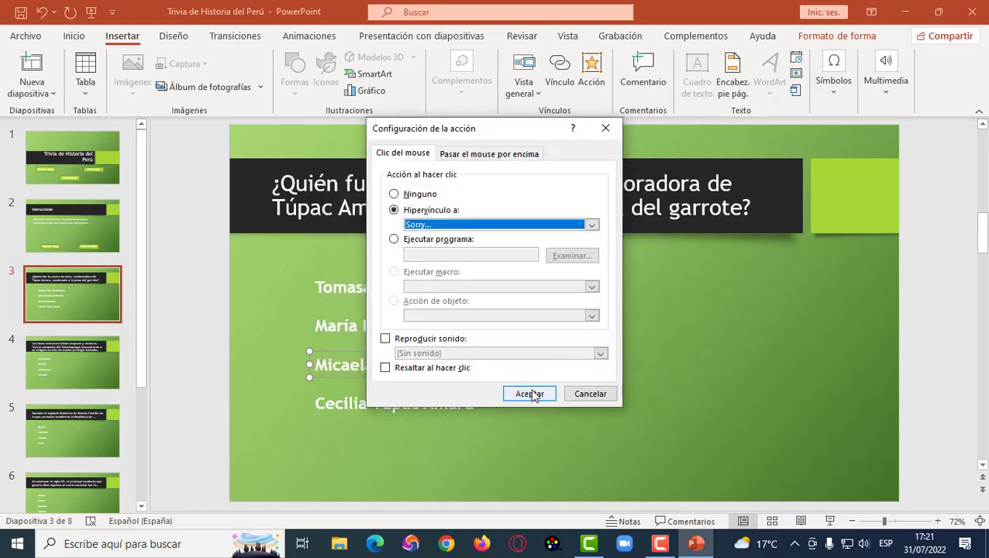
click(531, 394)
- Link the Cecilia Túpac Amaru answer to the Sorry... slide 8
click(450, 401)
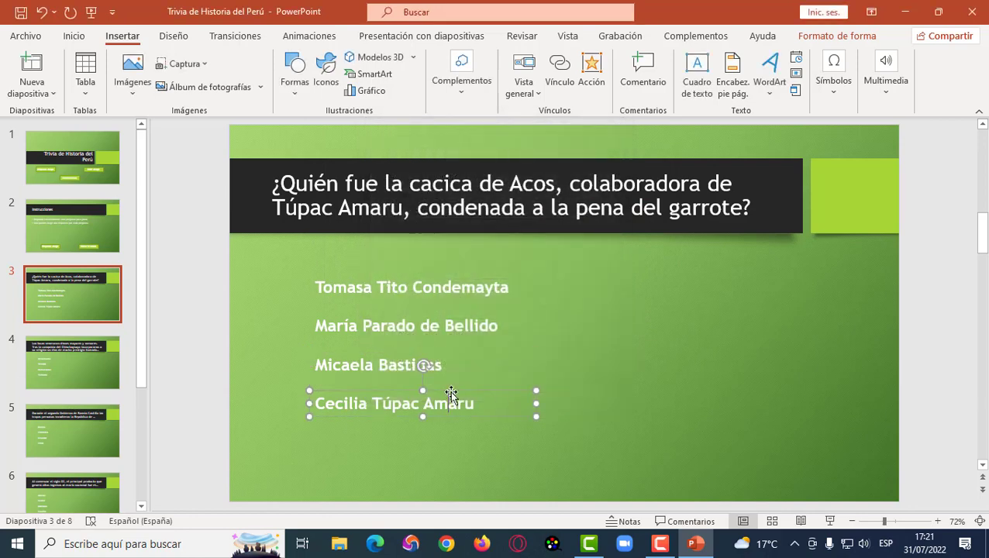
click(591, 82)
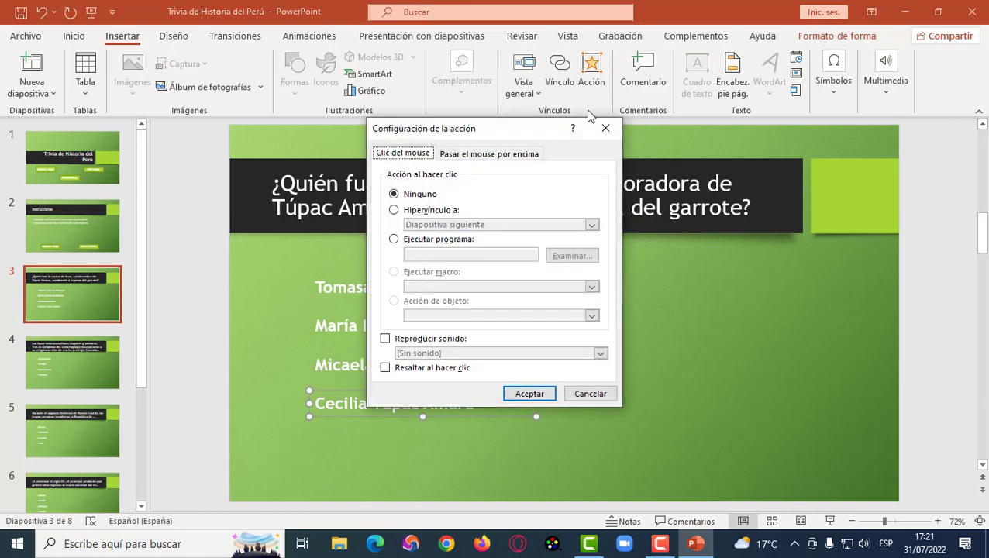
click(428, 210)
click(465, 225)
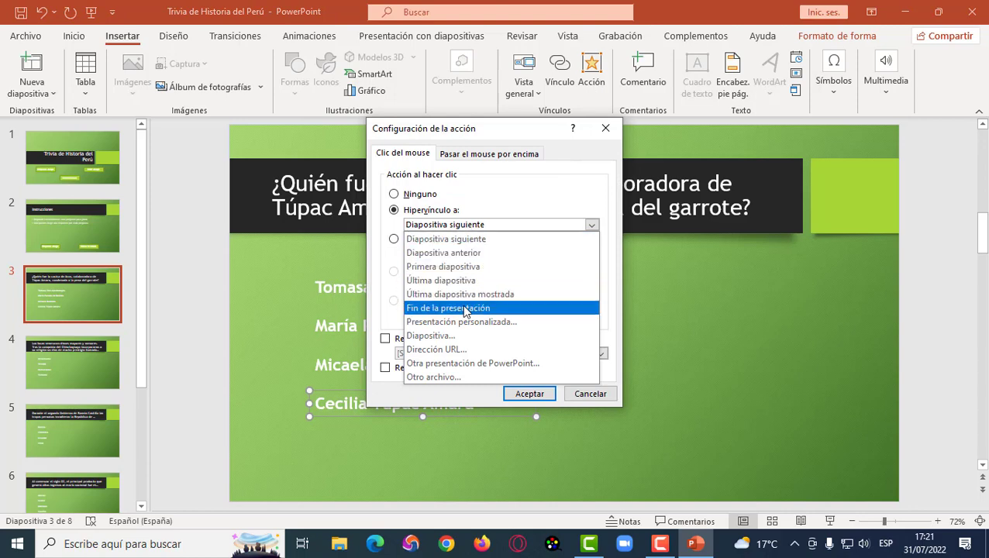
click(469, 336)
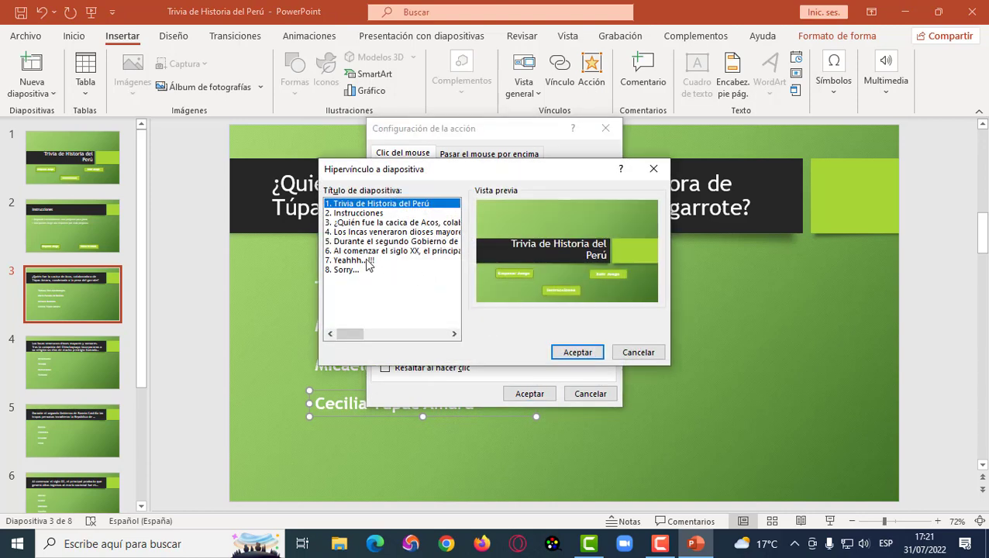
click(349, 270)
click(580, 353)
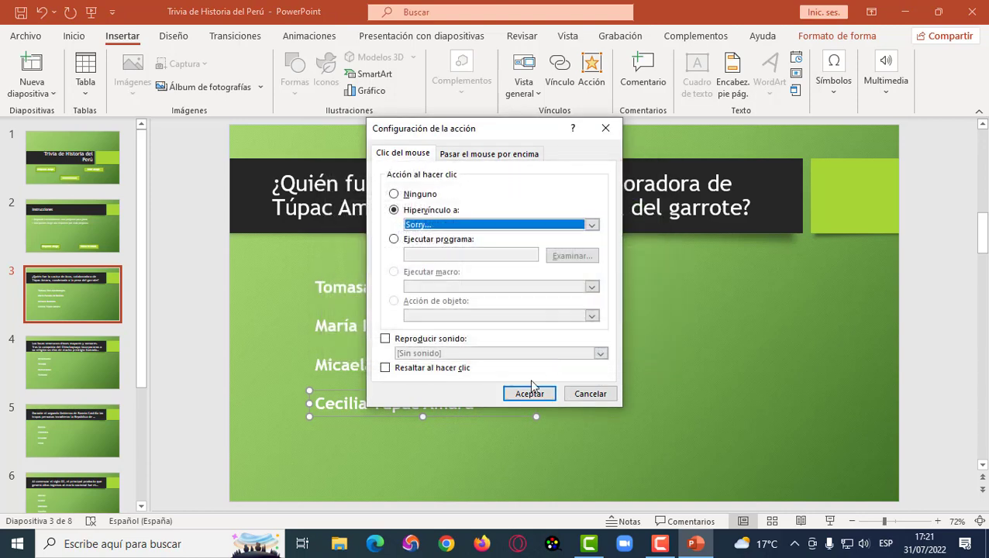
click(530, 392)
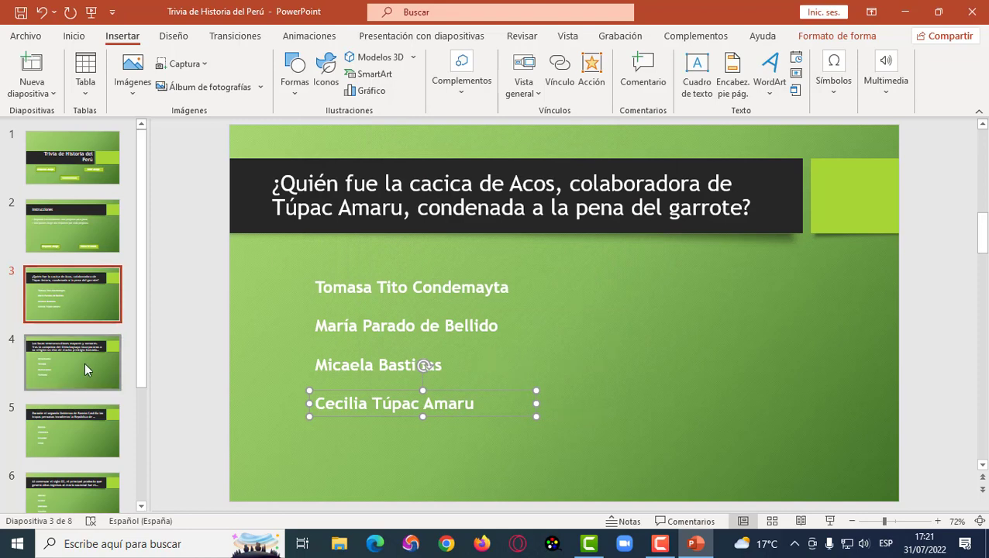
- On slide 4, hyperlink the correct Pachacámac answer to slide 5
click(71, 370)
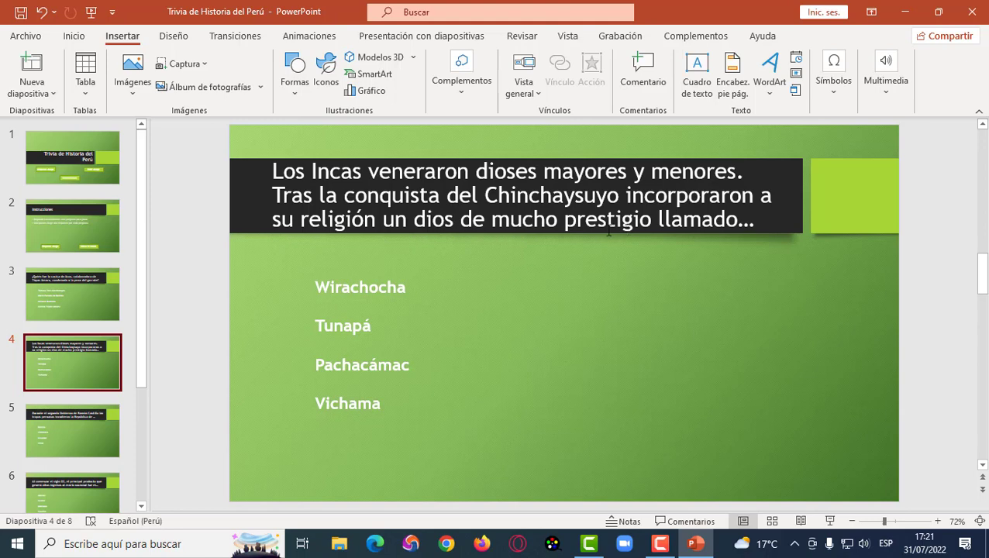
click(403, 375)
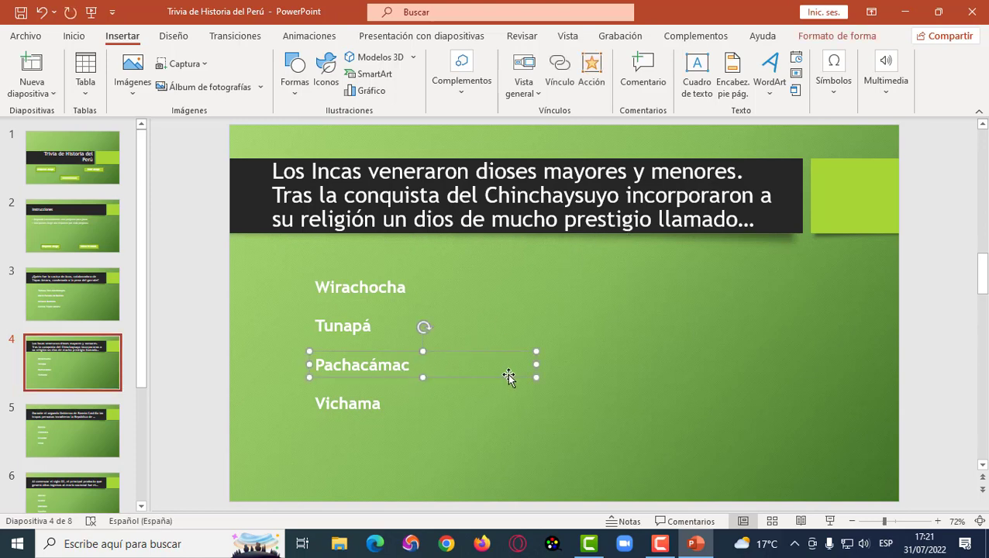
click(592, 73)
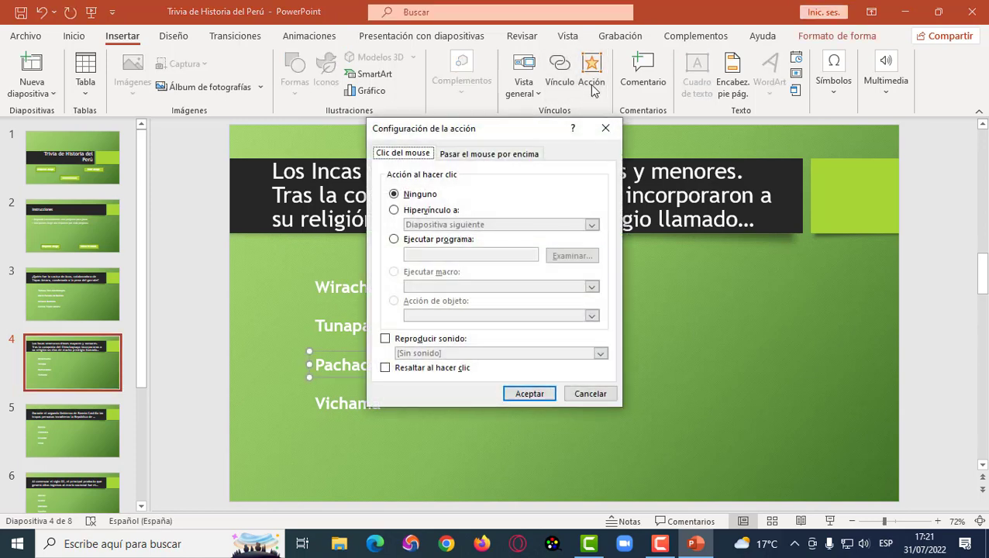
click(404, 210)
click(477, 225)
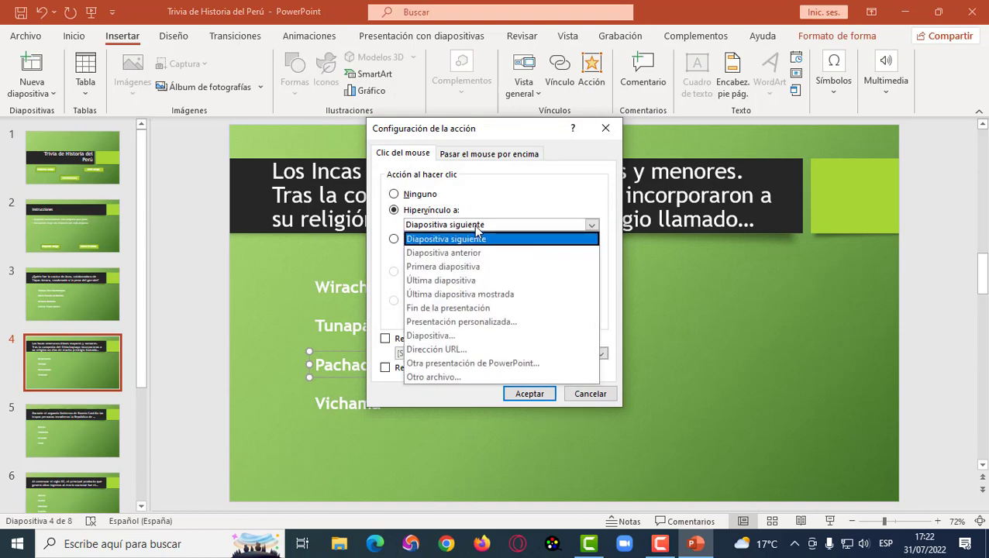
click(442, 336)
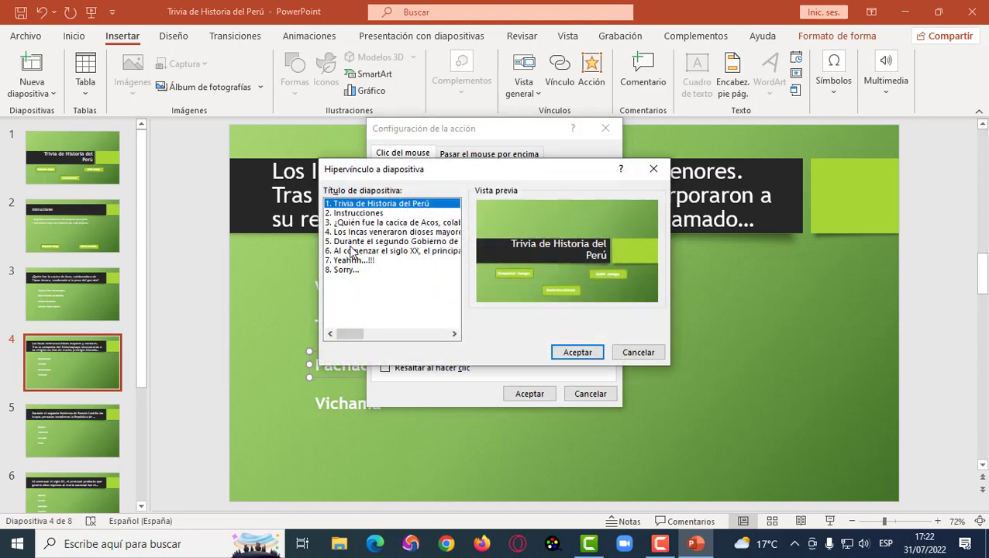
click(349, 242)
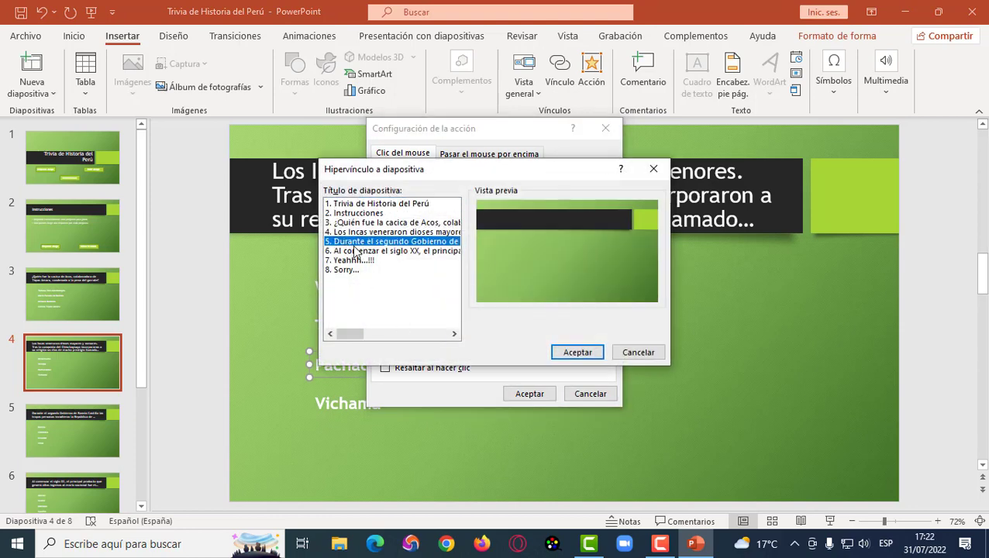
click(576, 353)
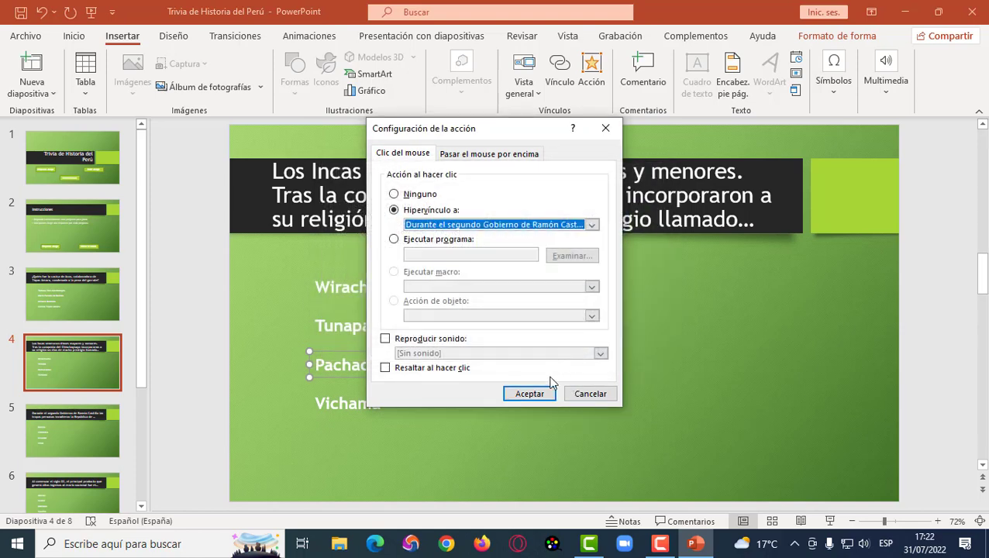
click(540, 395)
- Link the Wirachocha answer to the Sorry... losing slide 8
click(386, 300)
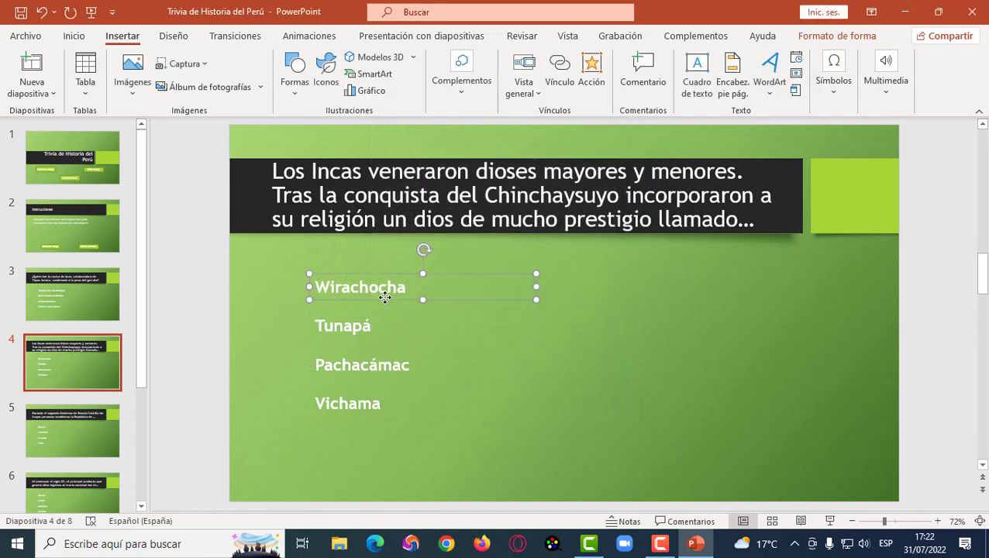
click(590, 80)
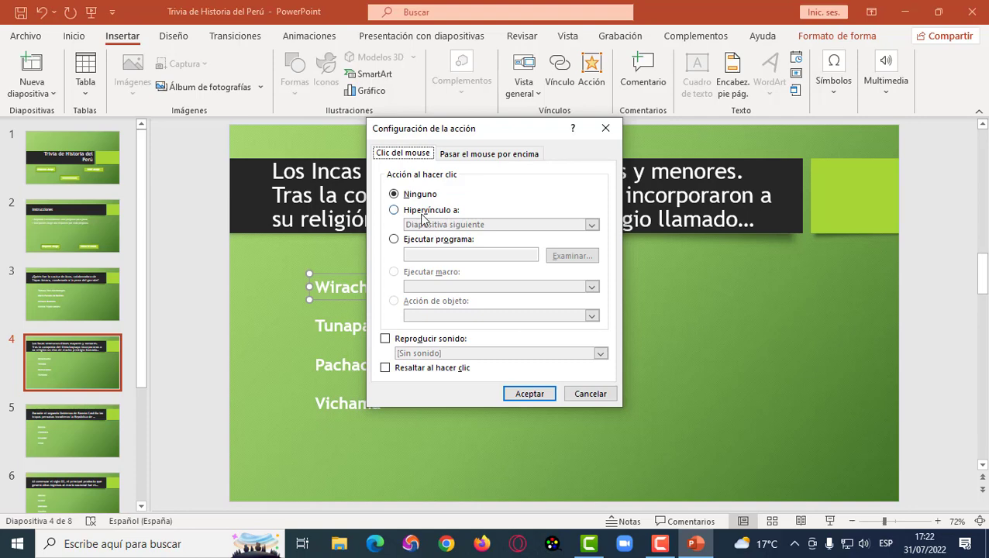
click(423, 211)
click(521, 224)
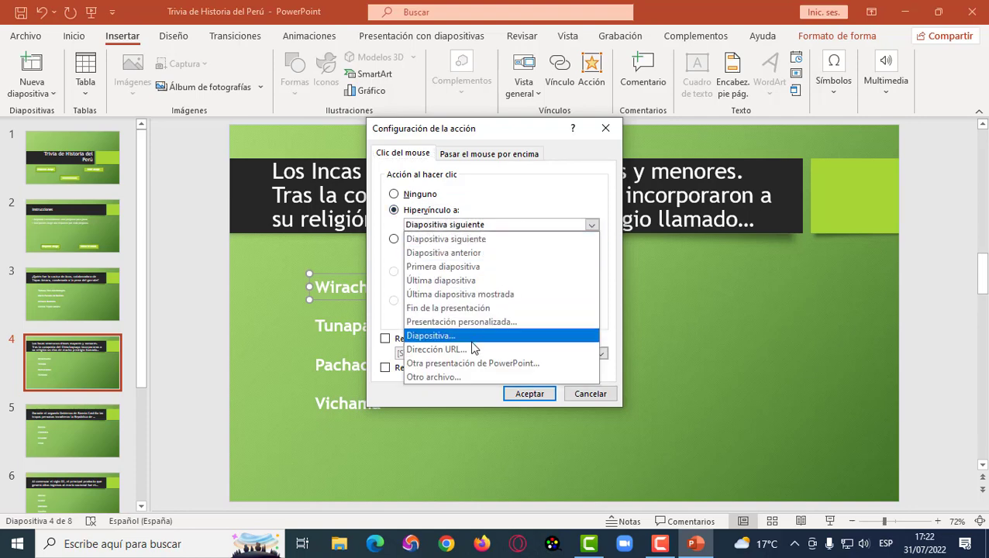
click(472, 341)
click(355, 270)
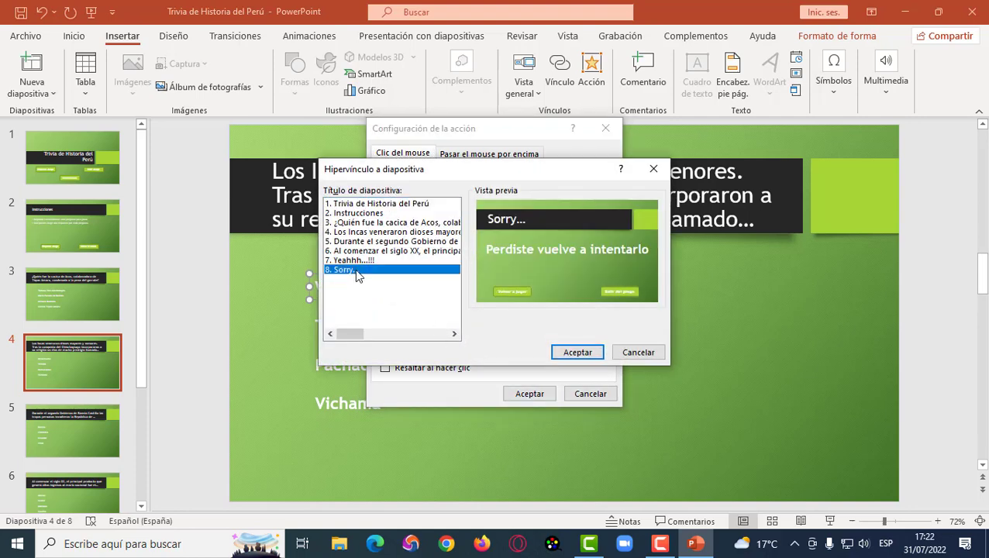
click(577, 352)
click(539, 399)
- Link the Tunapá answer to the Sorry... losing slide 8
click(384, 330)
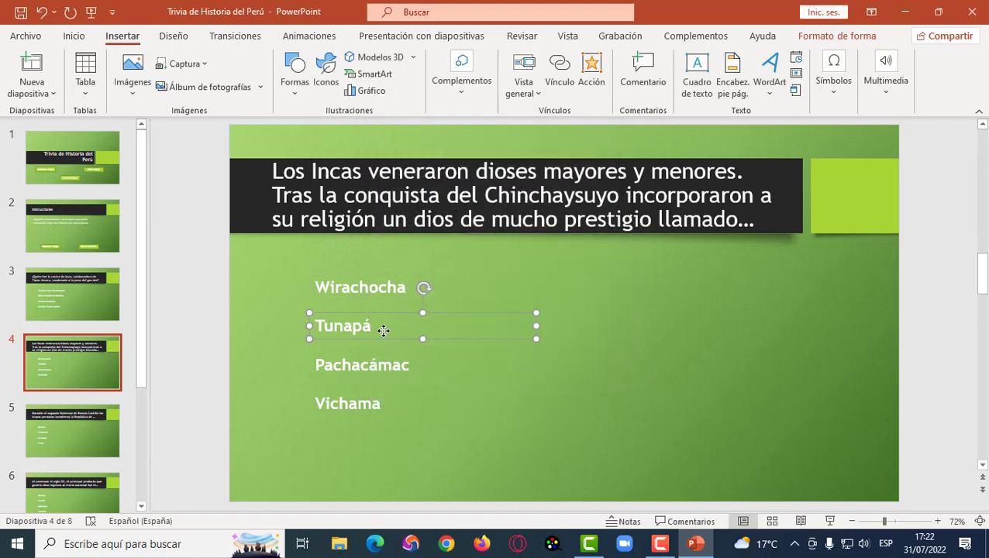
click(592, 70)
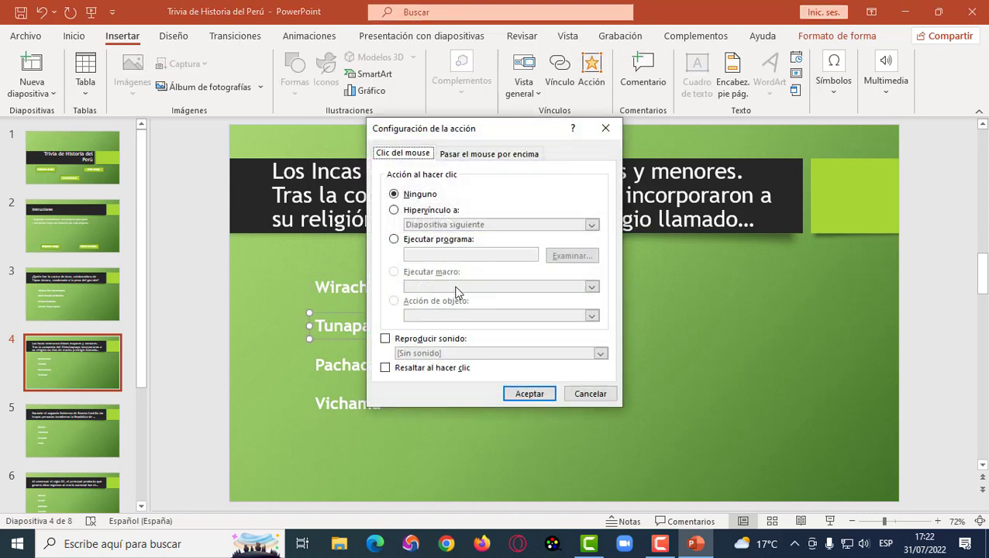
click(452, 210)
click(470, 224)
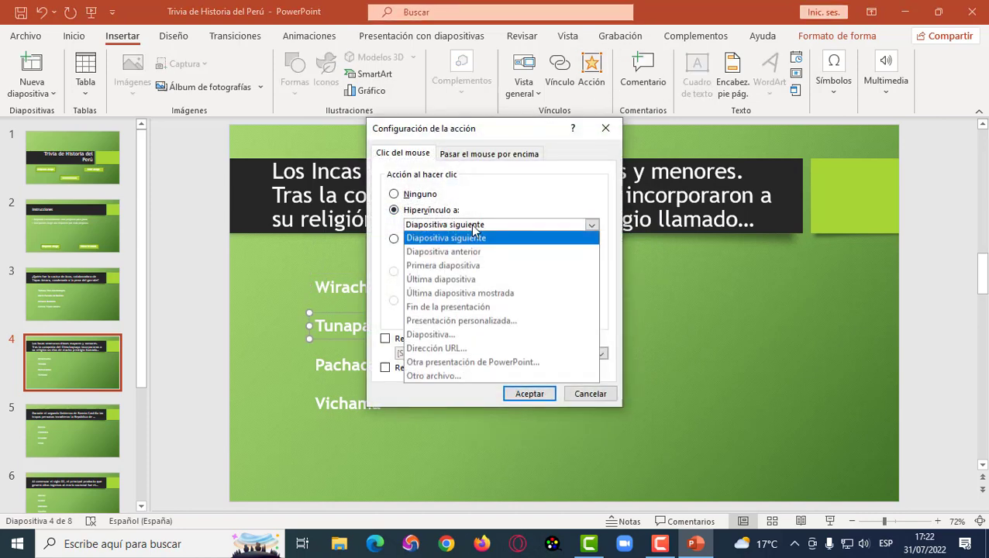
click(469, 335)
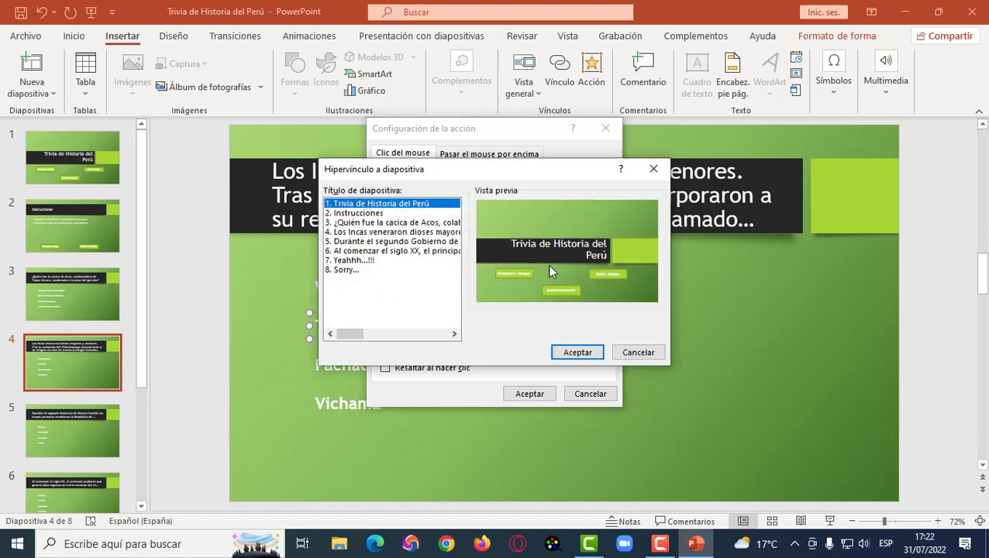
click(341, 270)
click(577, 352)
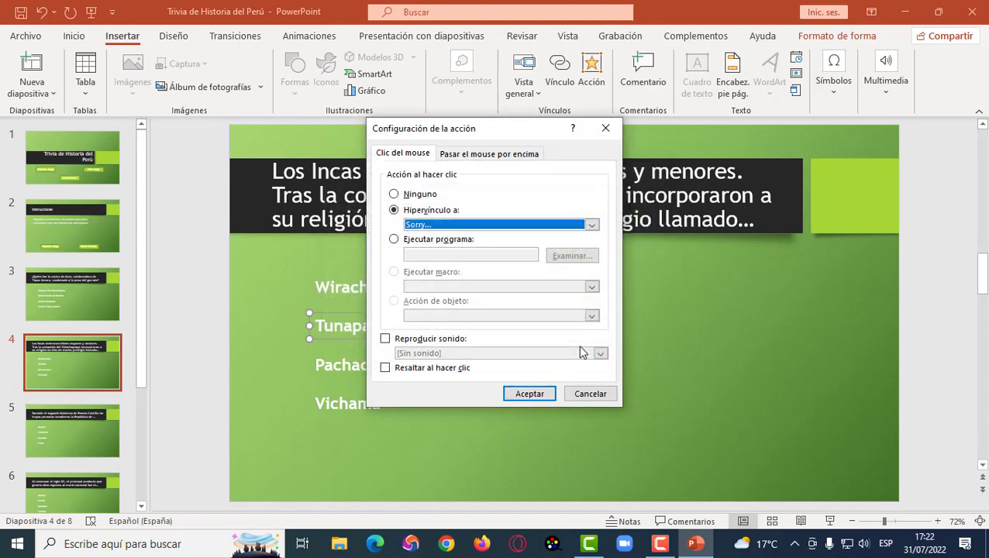
click(529, 394)
- Link the Vichama answer to the Sorry... losing slide 8
click(379, 407)
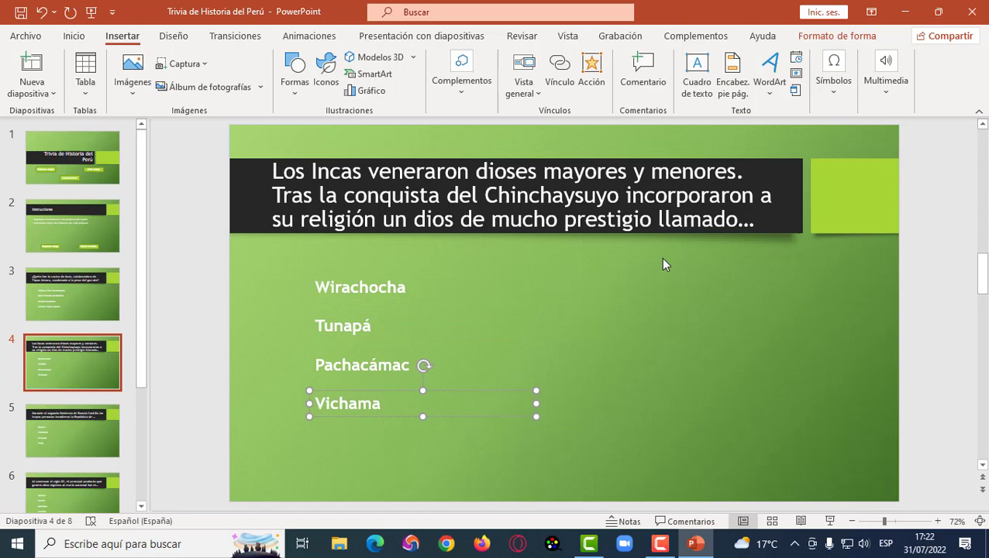
click(594, 83)
click(411, 210)
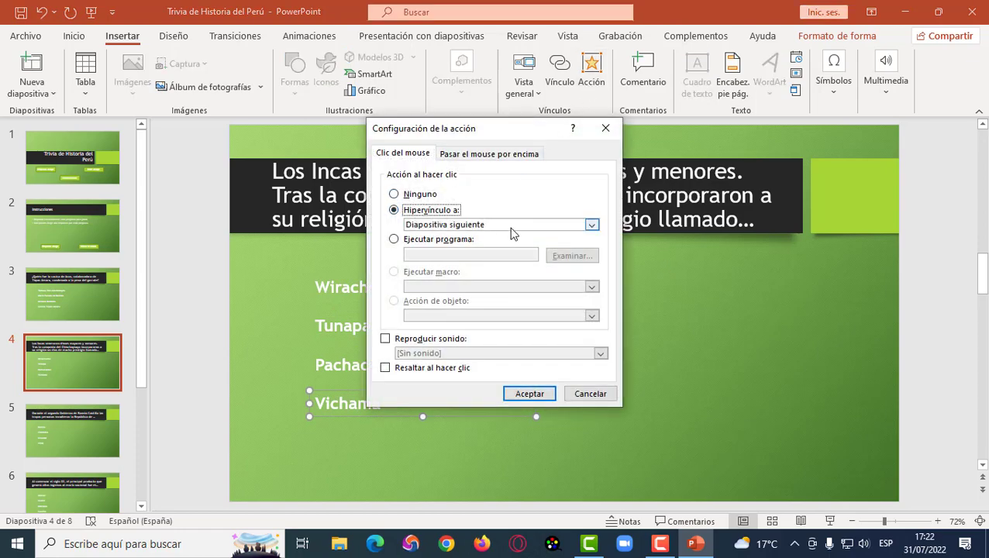
click(512, 226)
click(475, 335)
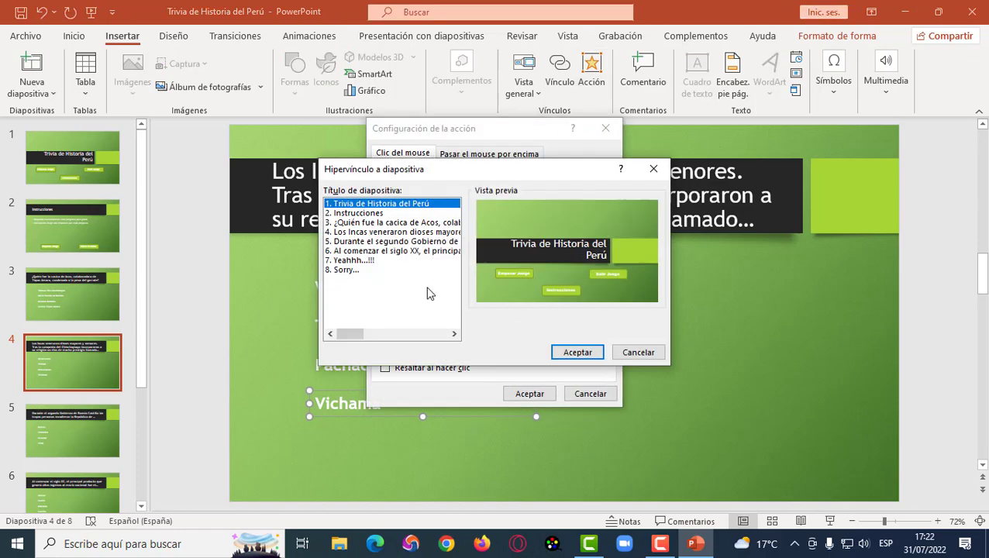
click(346, 269)
click(577, 355)
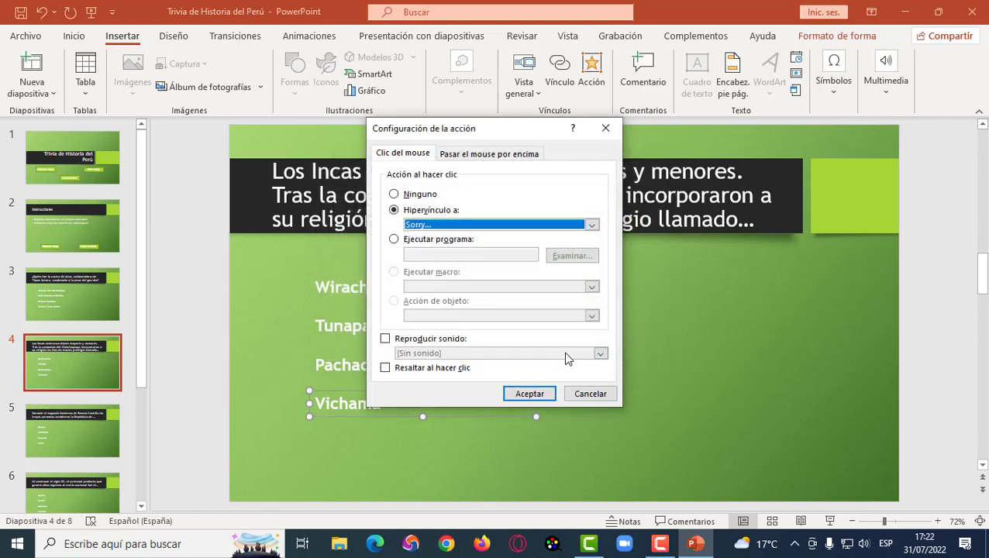
click(529, 394)
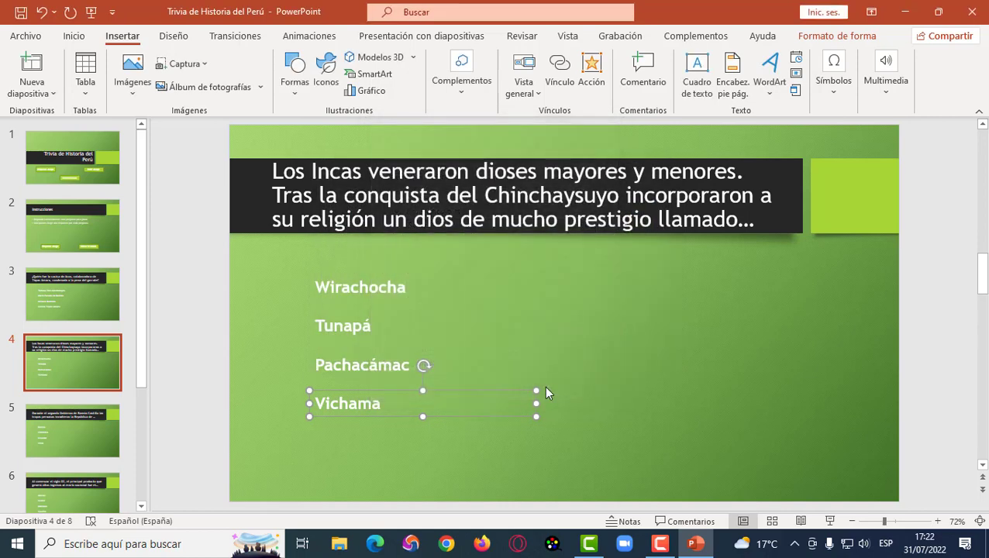
click(109, 337)
scroll(108, 335, down, 3)
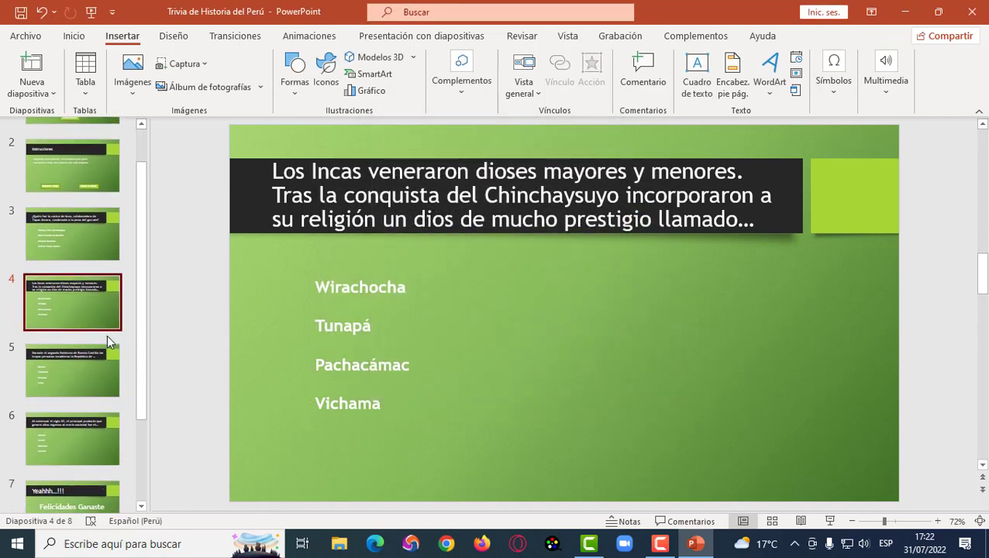
- On slide 5, hyperlink the correct Ecuador answer to slide 6, the next question
click(90, 340)
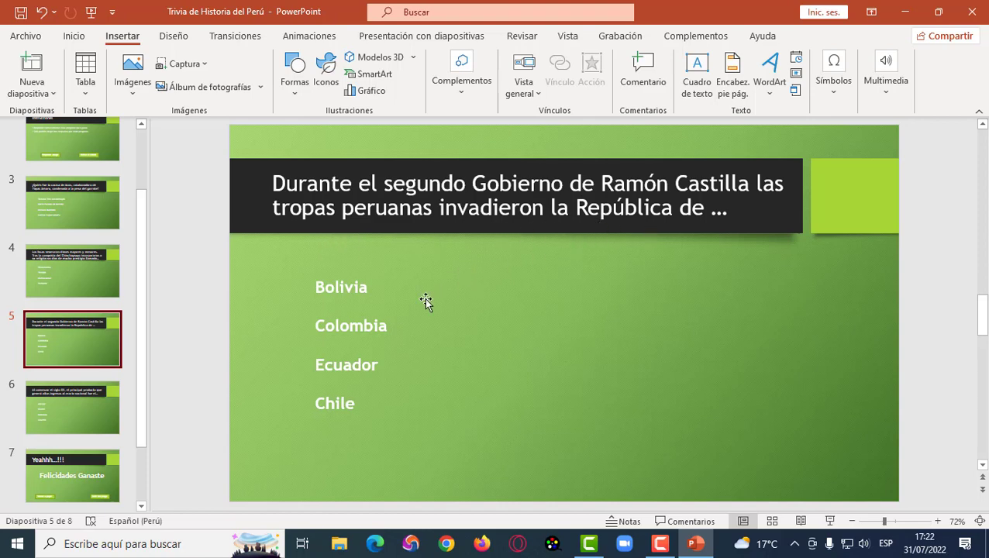
click(368, 359)
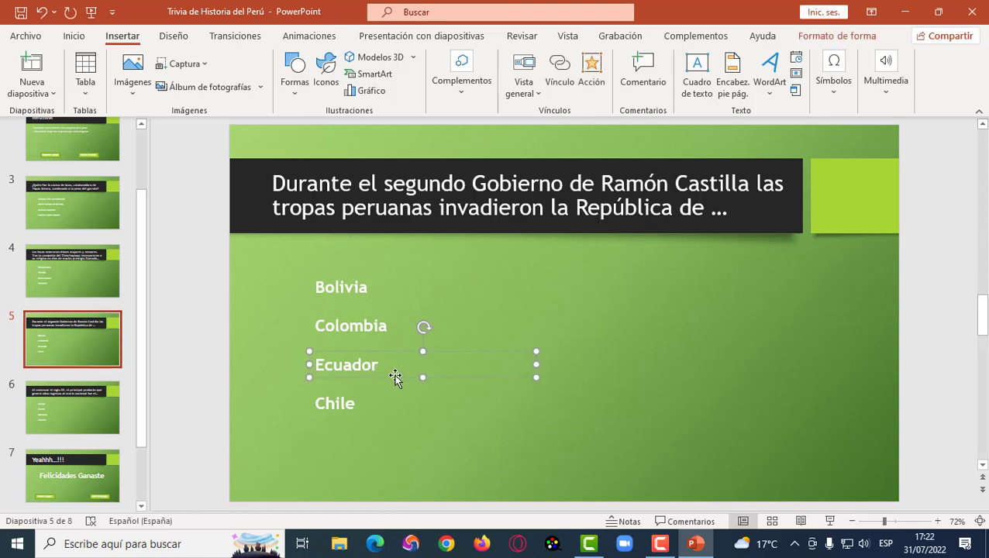
click(594, 78)
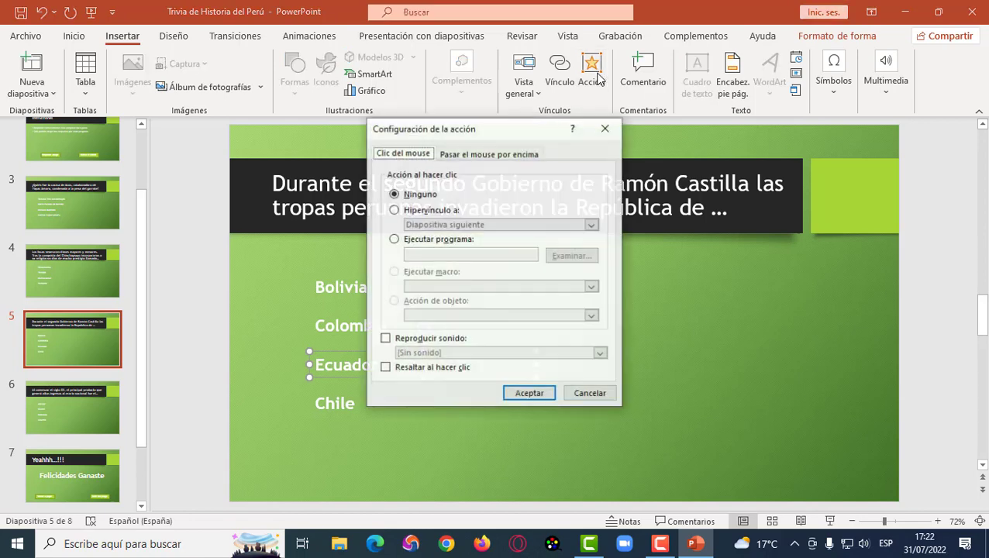
click(430, 213)
click(456, 224)
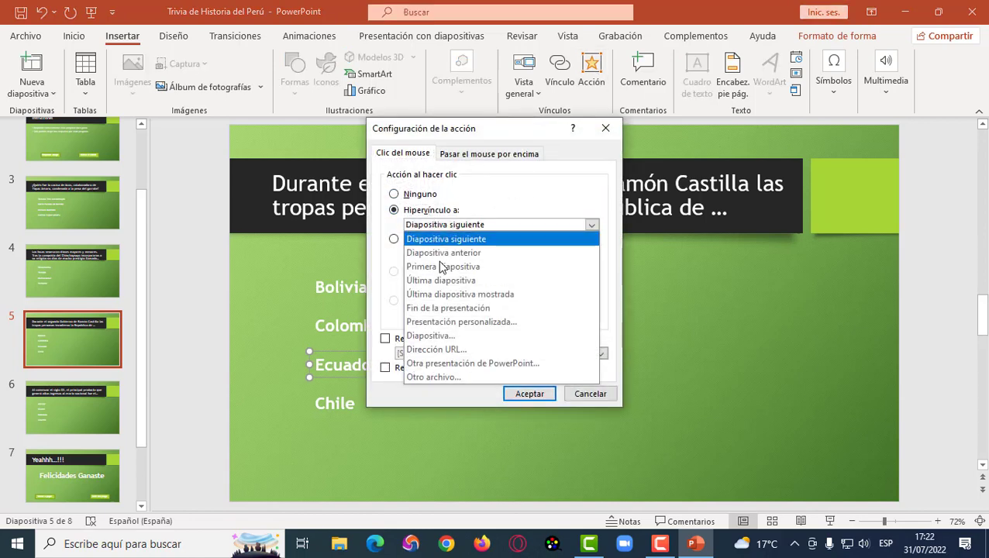
click(441, 341)
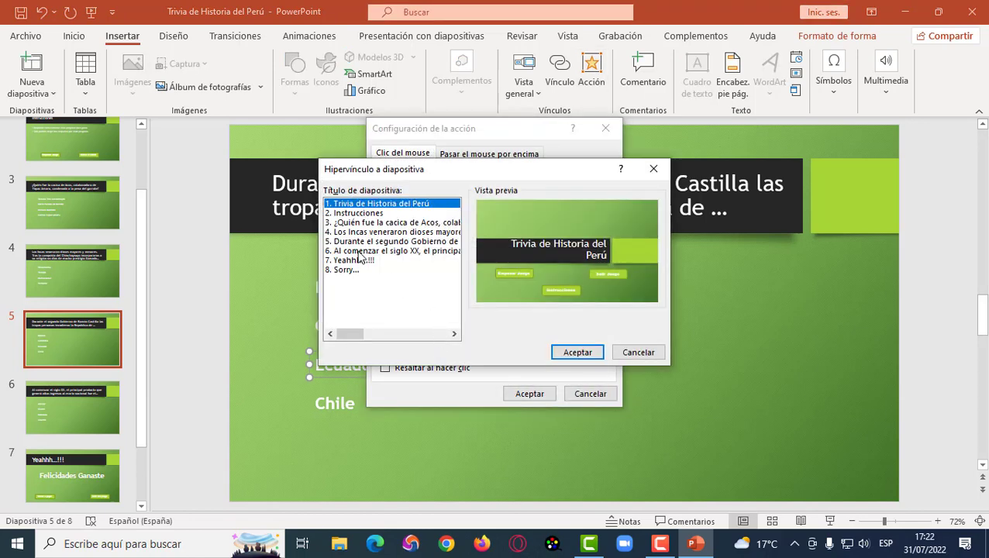
click(359, 251)
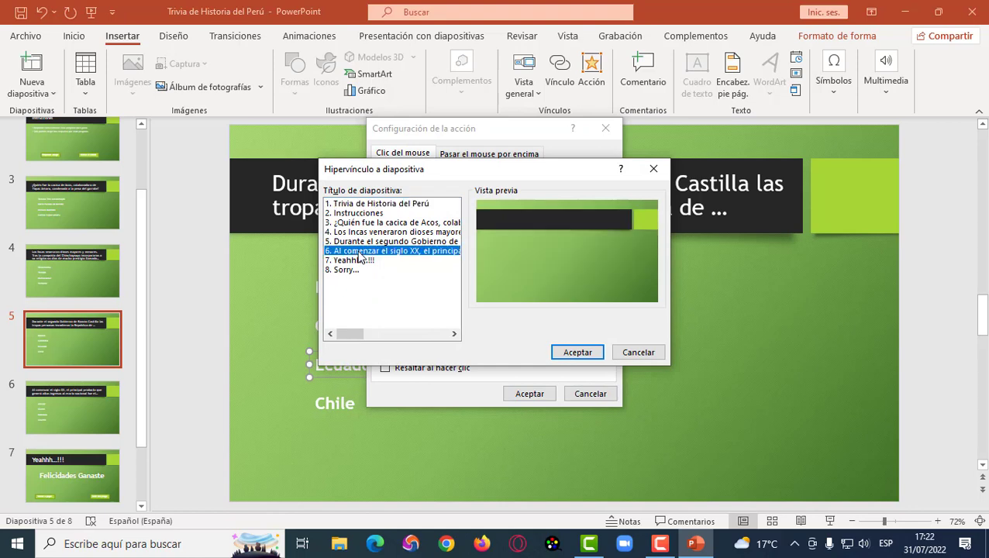
click(585, 354)
click(531, 395)
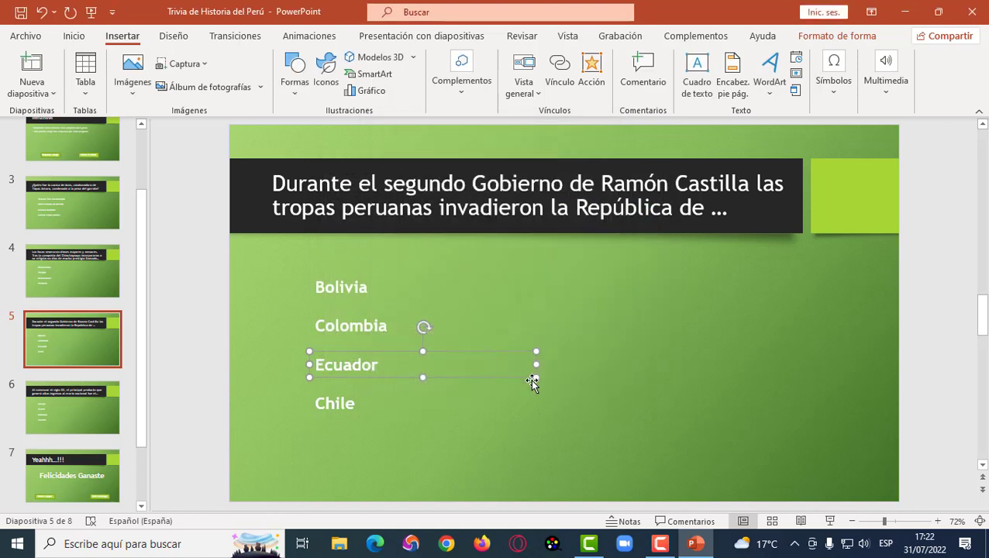
- Link the Bolivia answer to the Sorry... slide 8
click(377, 295)
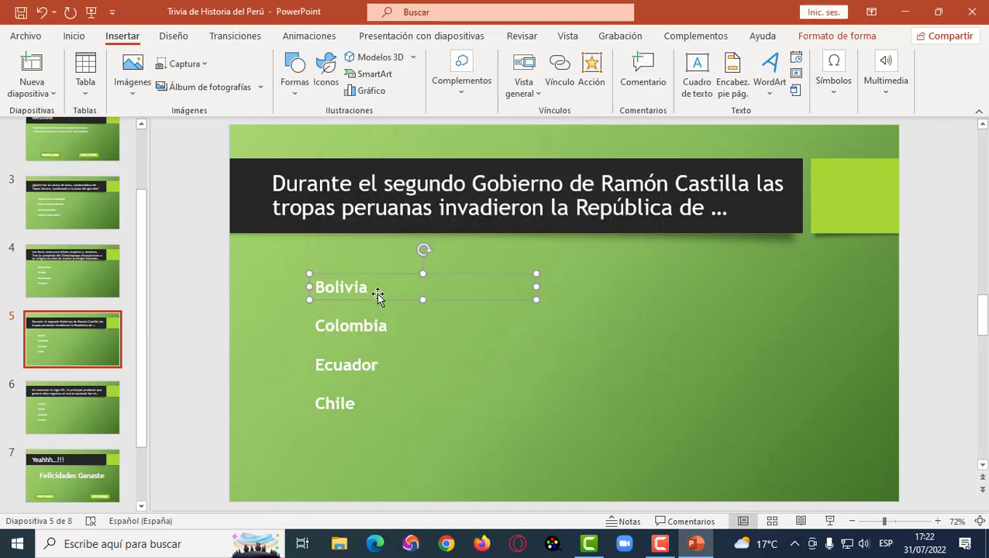
click(593, 66)
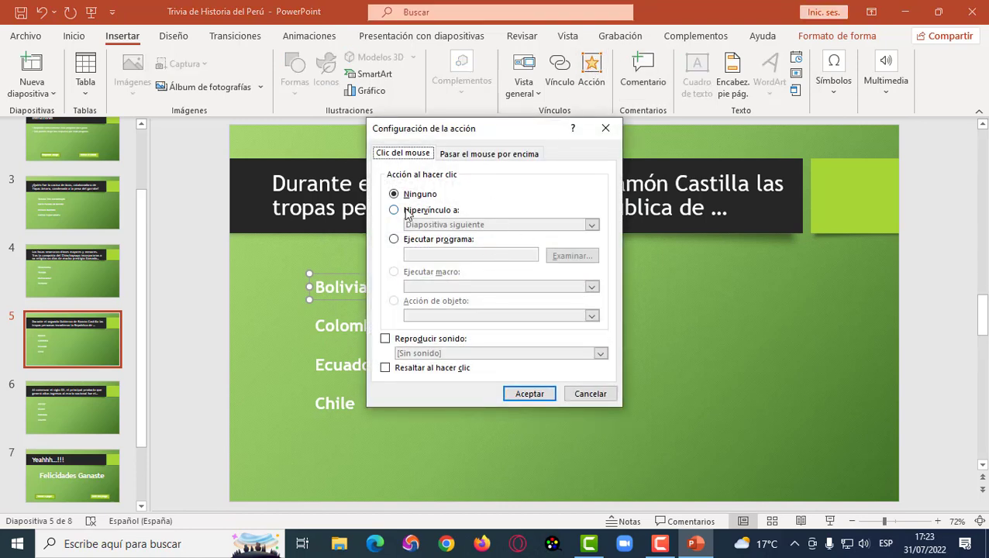
click(409, 211)
click(486, 225)
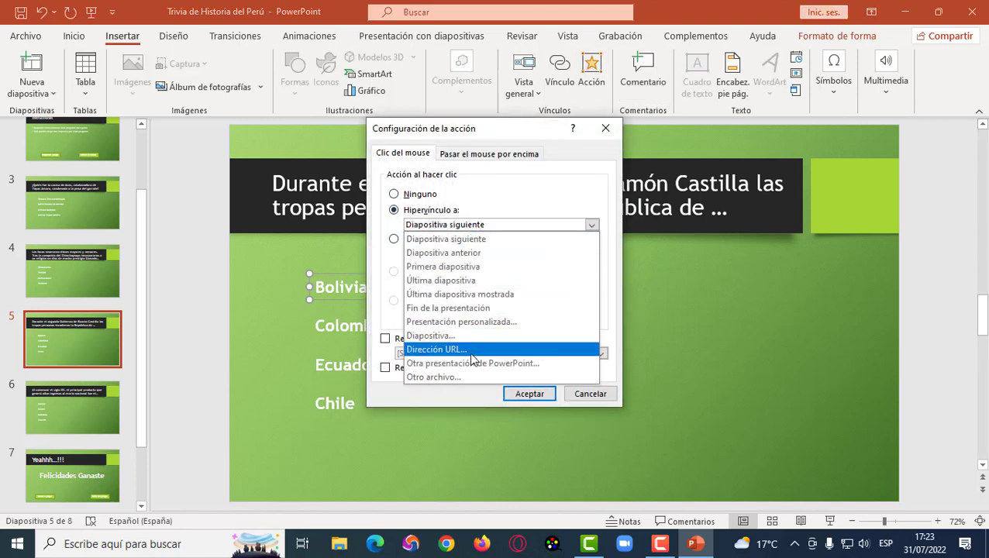
click(470, 337)
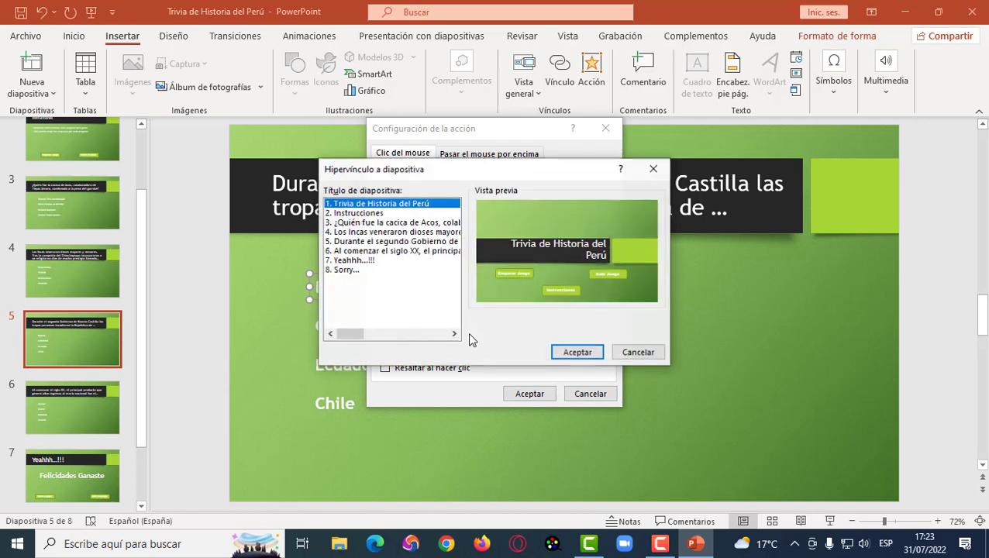
click(345, 270)
click(578, 352)
click(530, 392)
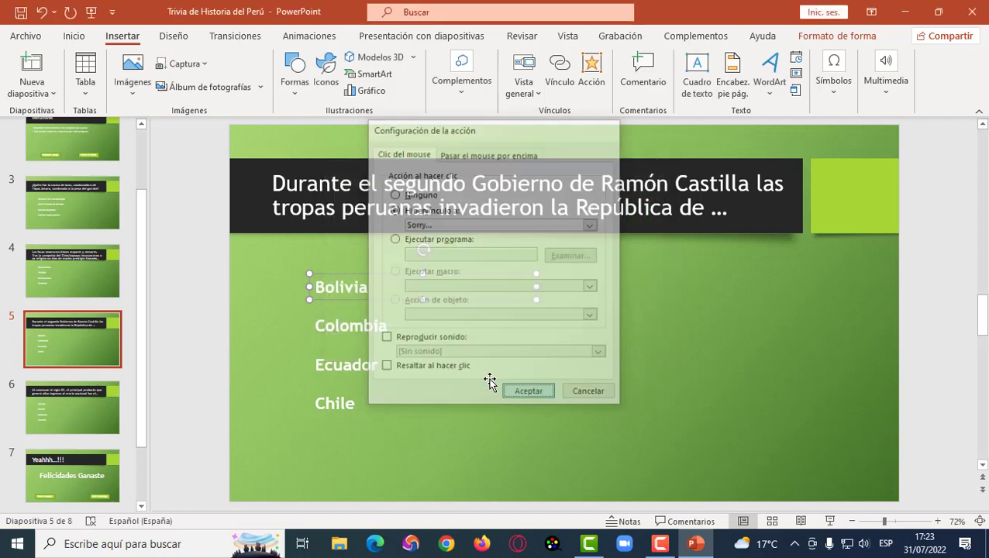
- Link the Colombia answer to the Sorry... slide 8
click(373, 325)
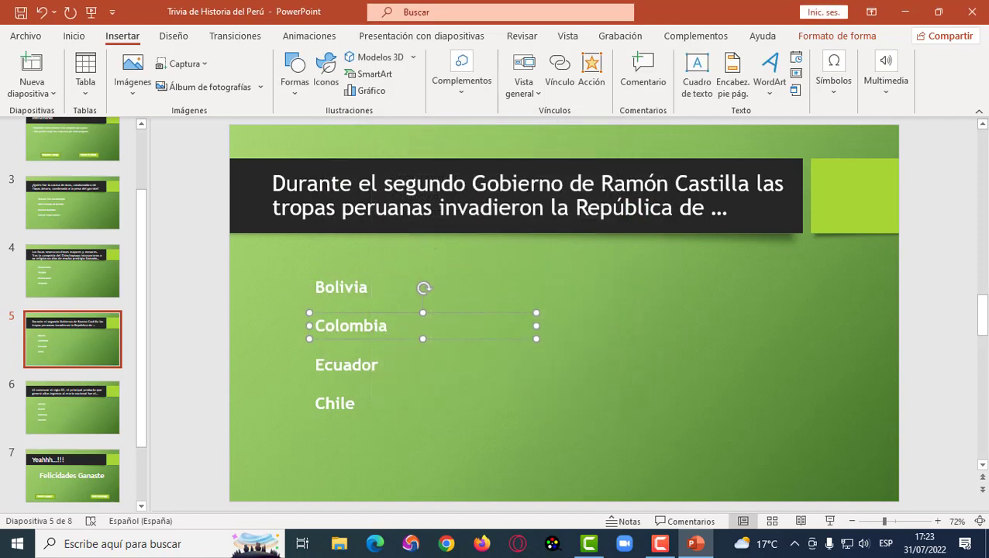
click(586, 83)
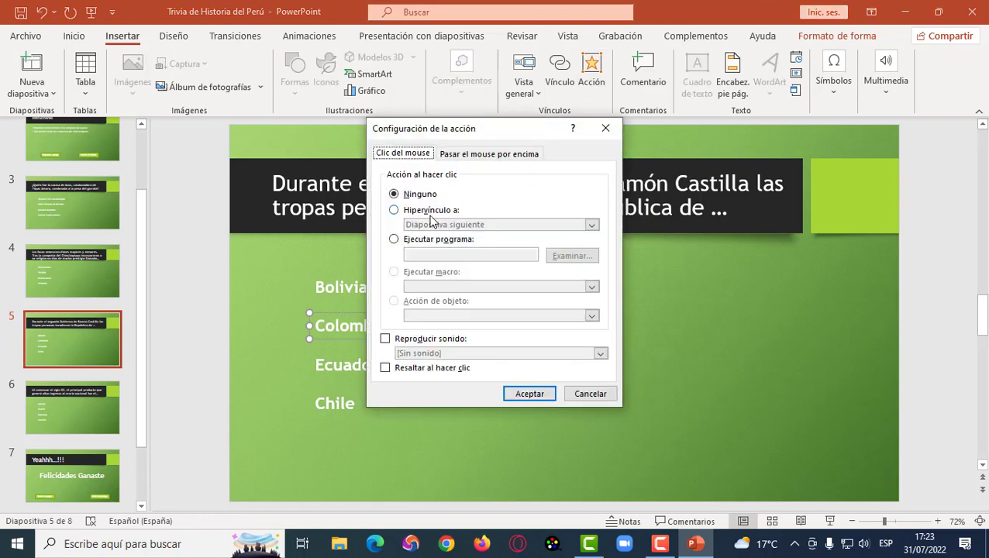
click(431, 210)
click(465, 224)
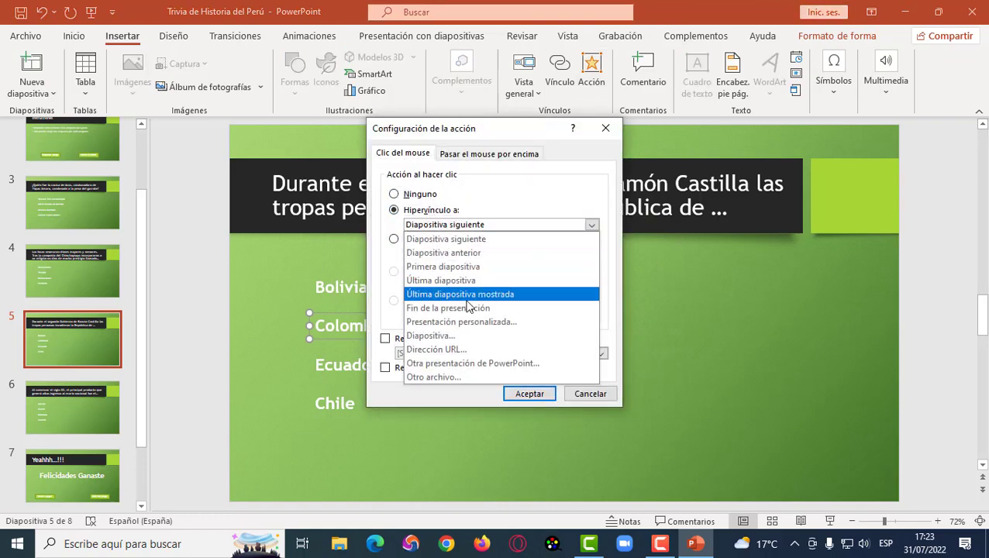
click(468, 338)
click(345, 270)
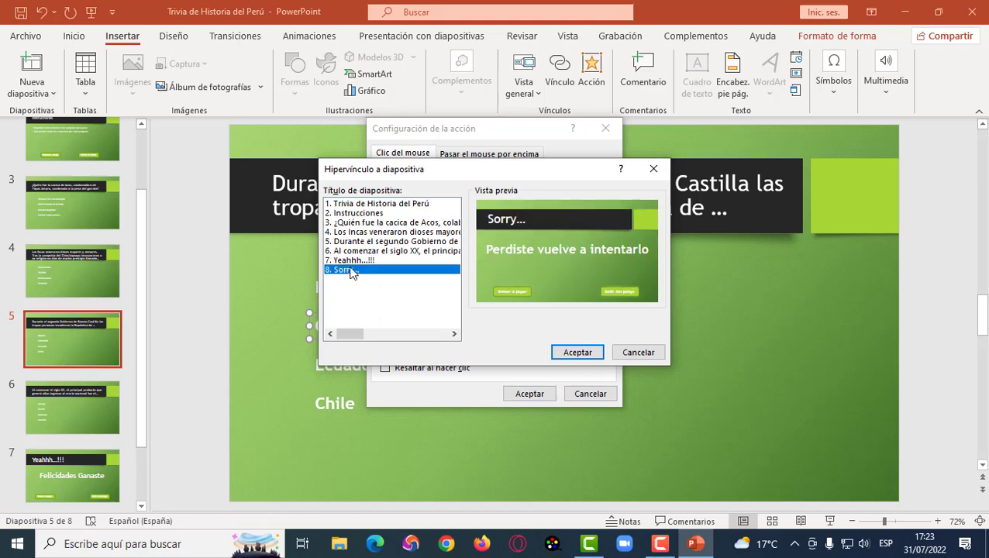
click(578, 352)
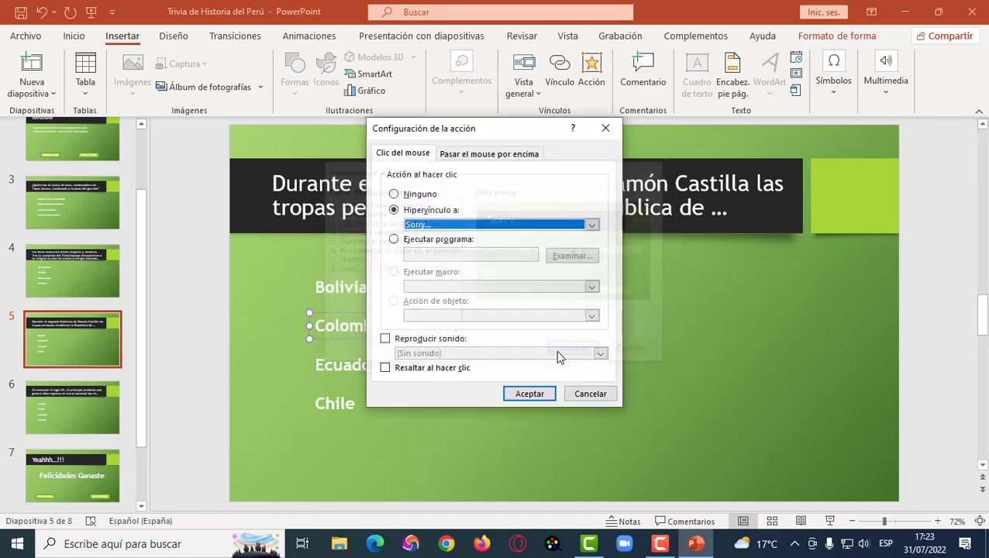
click(529, 394)
- Link the Chile answer to the Sorry... slide 8, then move to slide 6
click(357, 394)
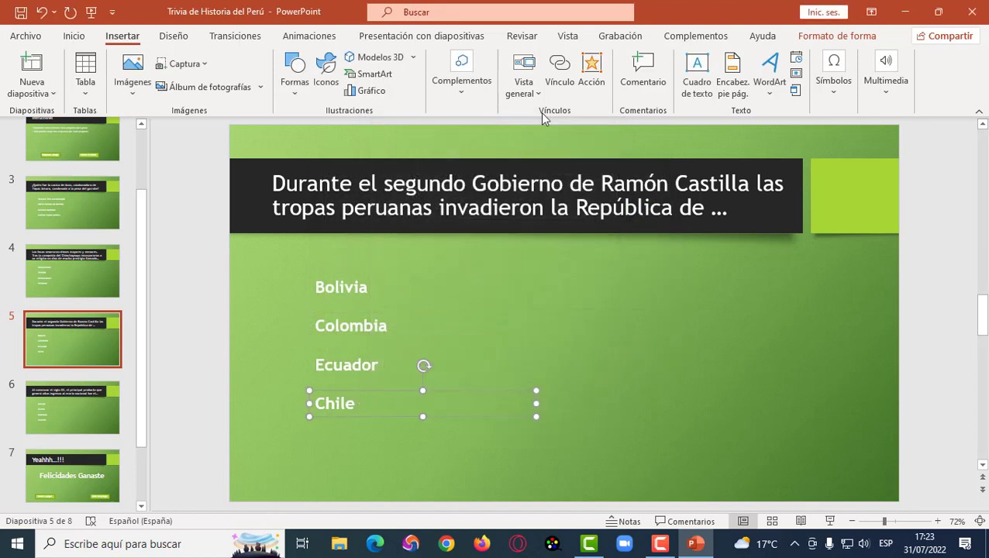
click(592, 72)
click(422, 211)
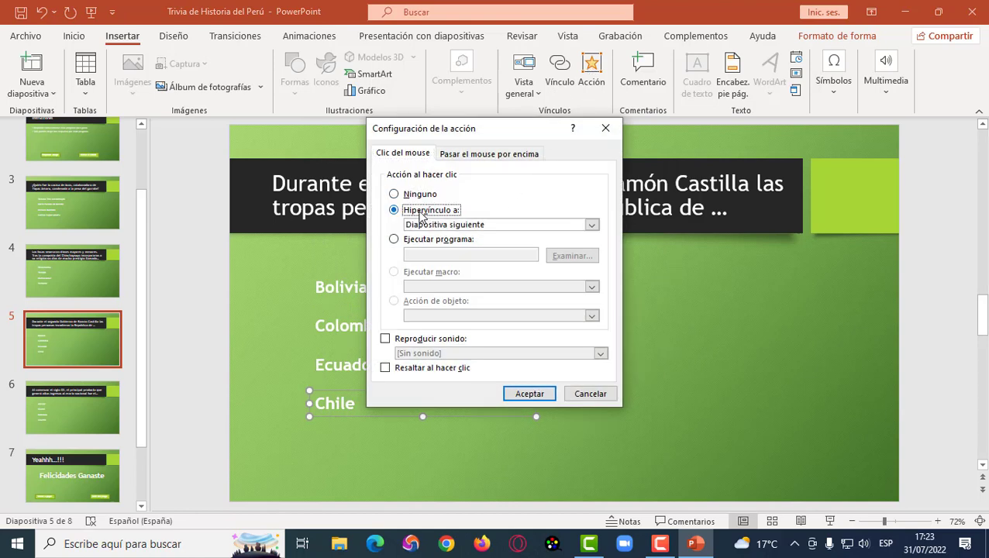
click(495, 227)
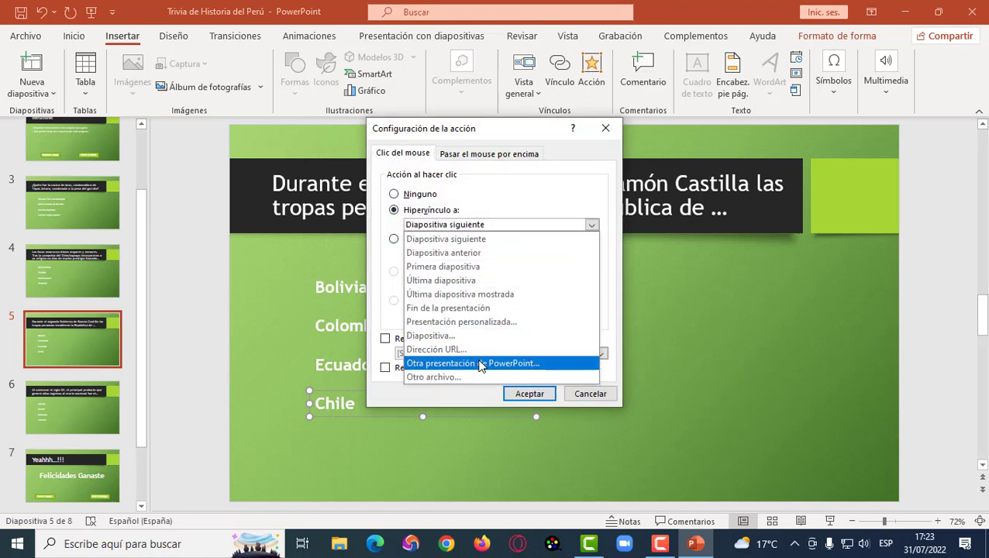
click(473, 337)
click(365, 272)
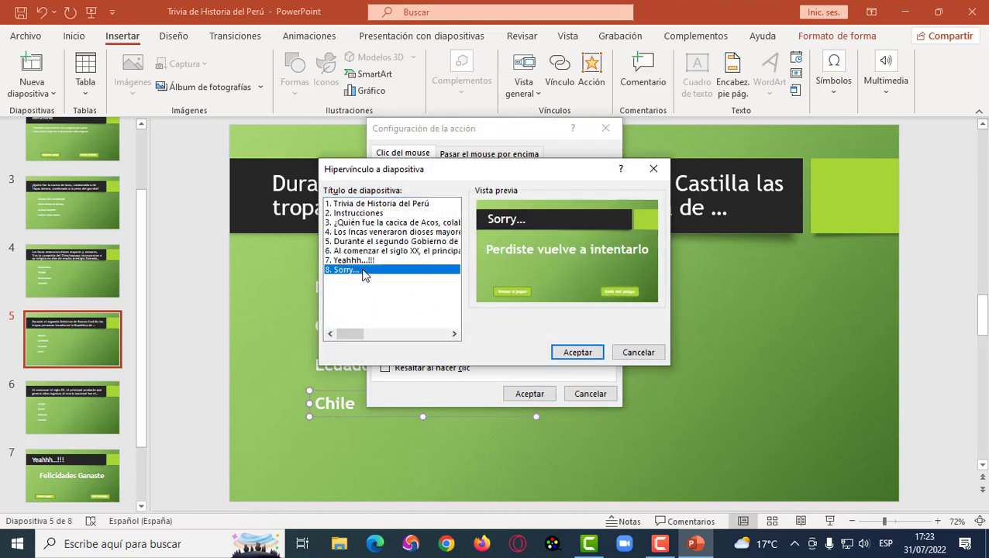
click(578, 352)
click(530, 394)
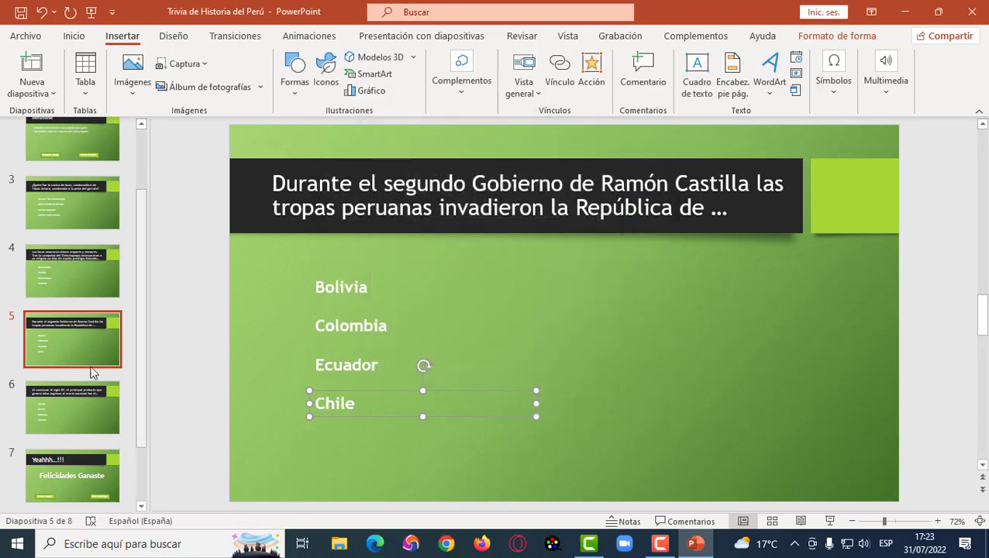
click(96, 407)
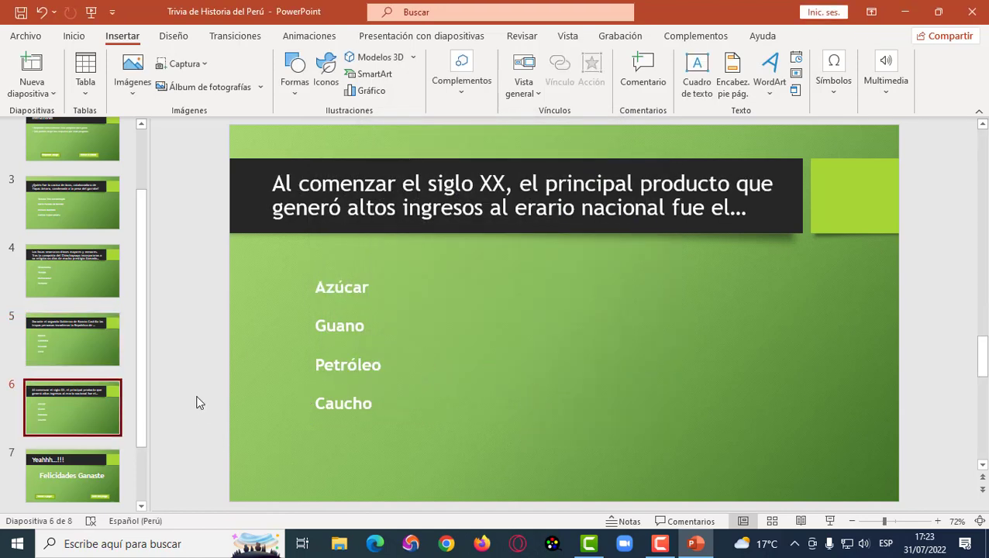
- On slide 6, hyperlink the Azúcar answer to slide 7, Yeahhh...!!!
scroll(195, 402, down, 1)
click(68, 409)
click(398, 297)
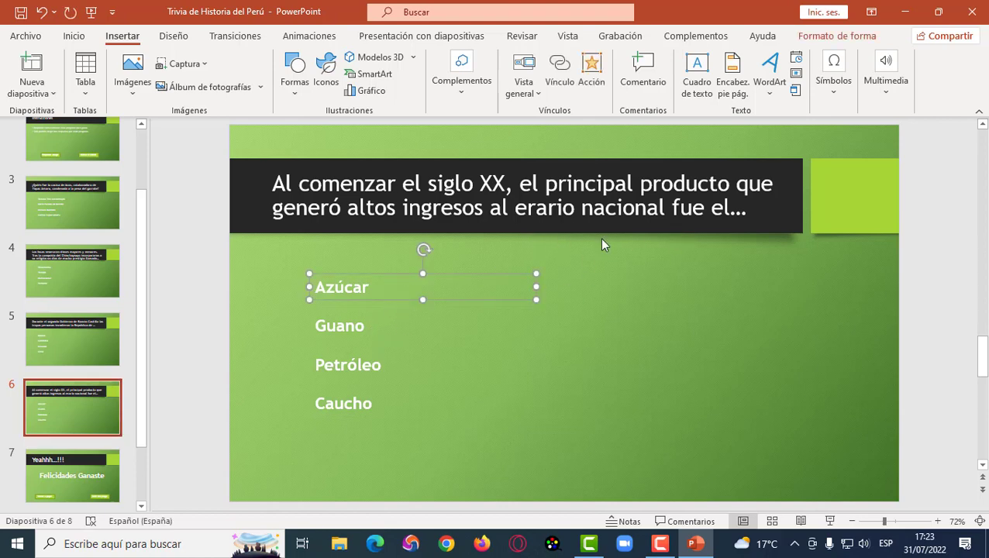
click(592, 71)
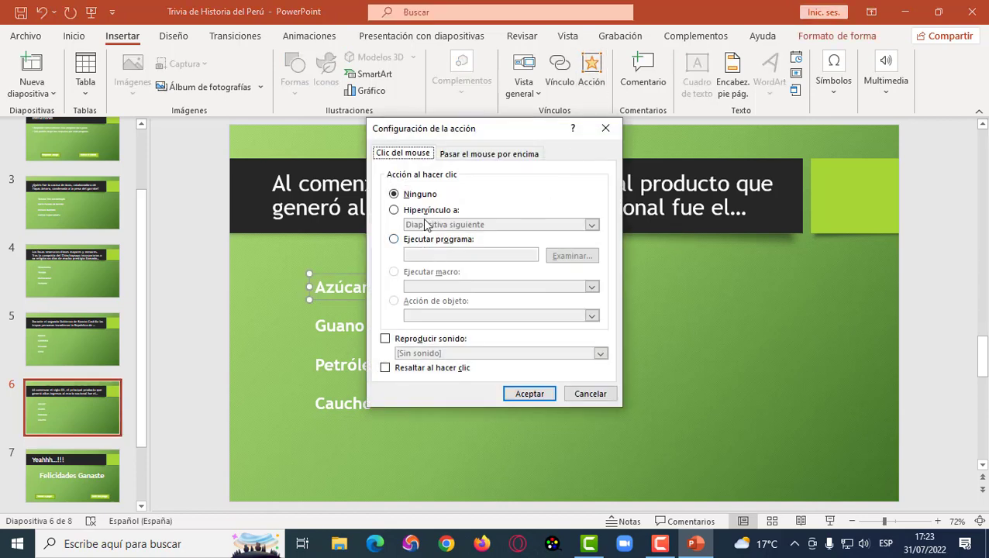
click(437, 210)
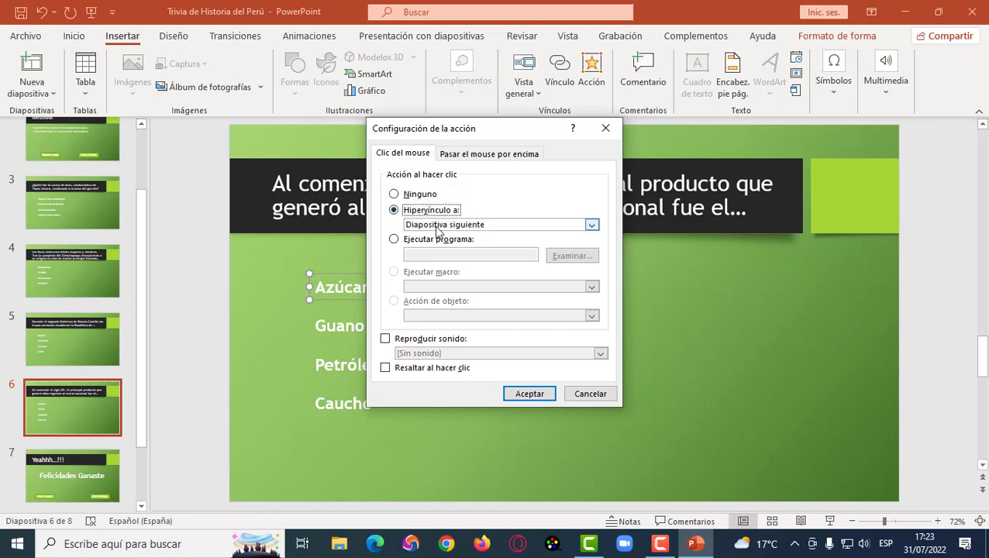
click(447, 226)
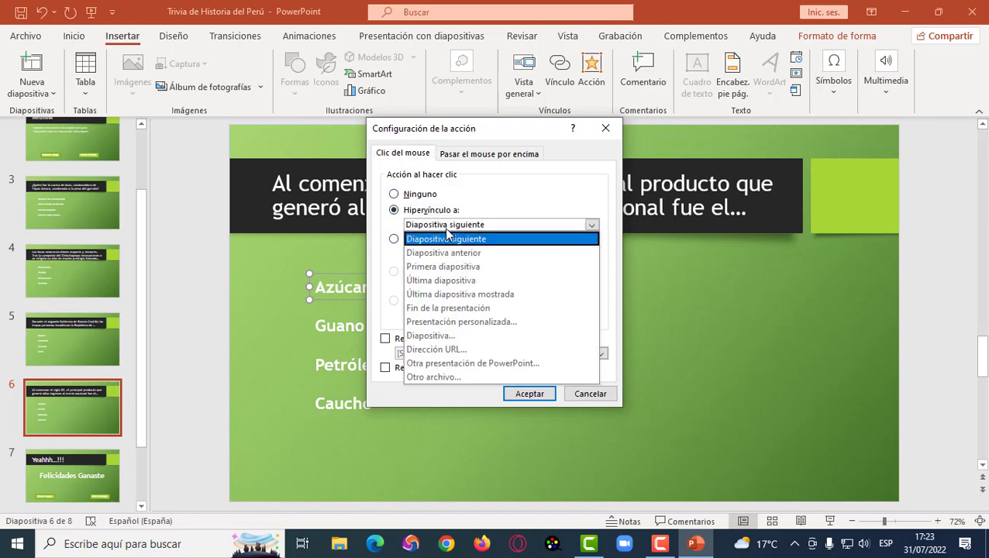
click(440, 336)
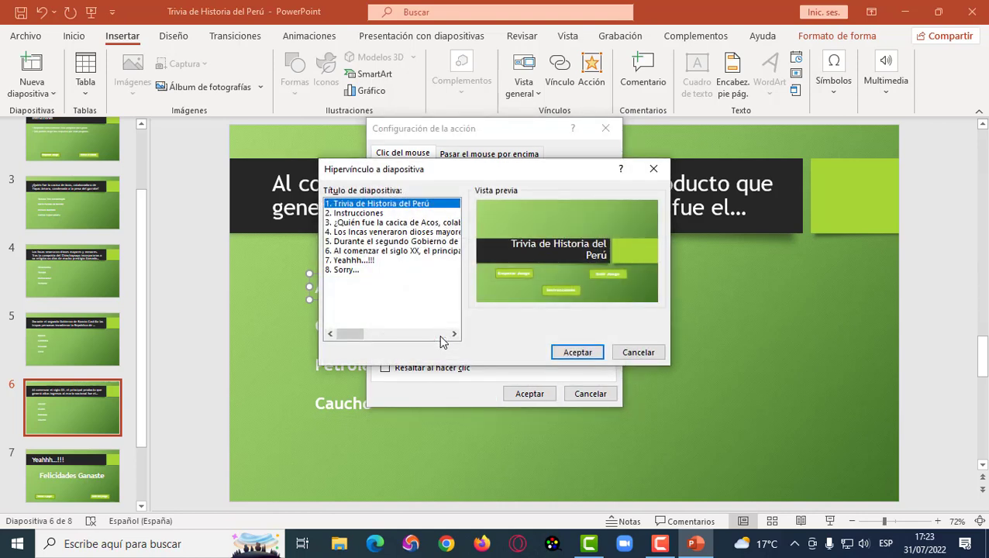
click(352, 262)
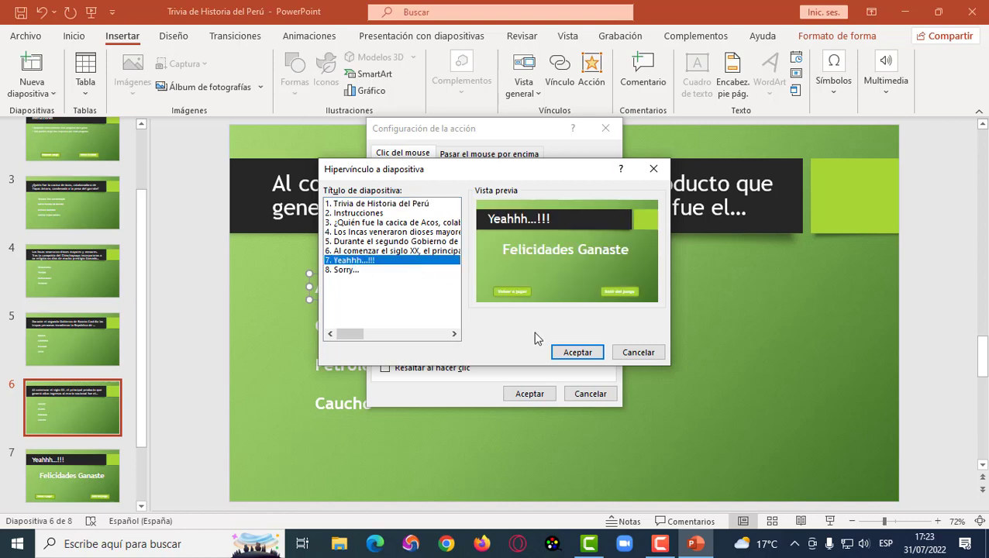
click(577, 353)
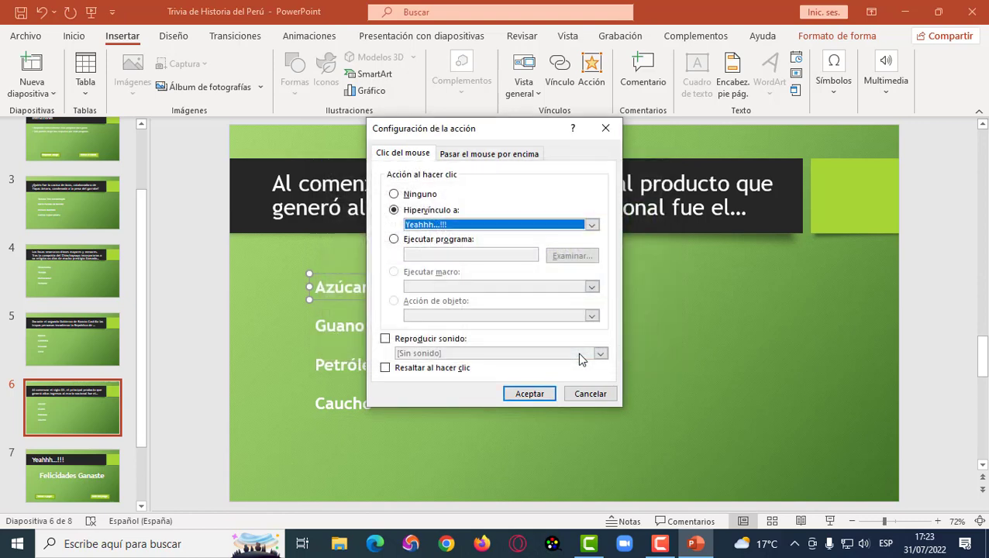
click(531, 393)
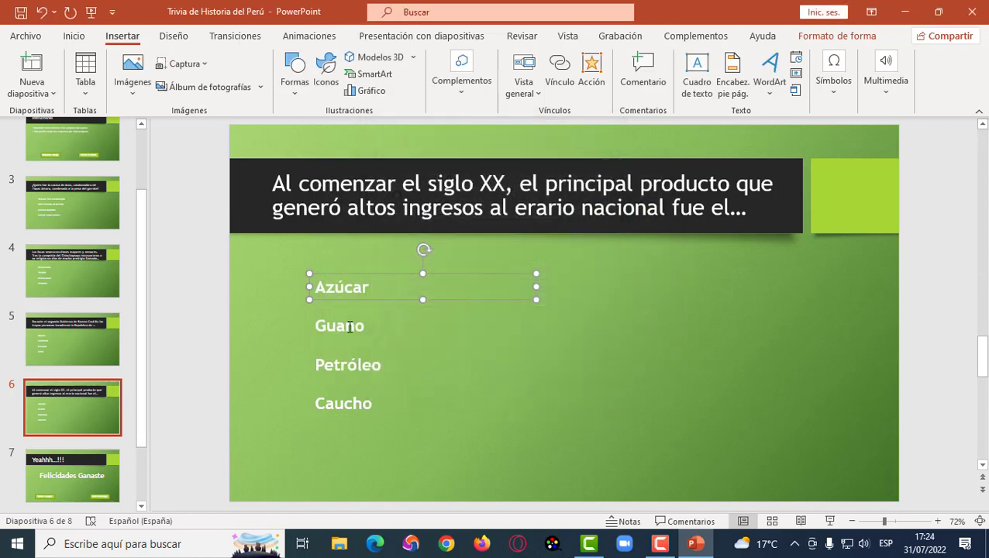
- Link the Guano answer to the Sorry... slide 8
click(365, 338)
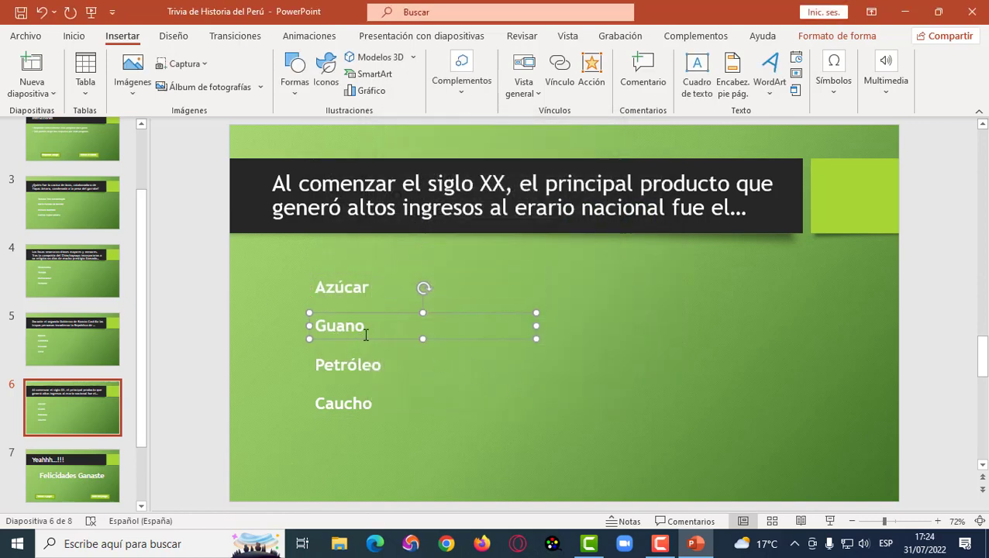
click(589, 77)
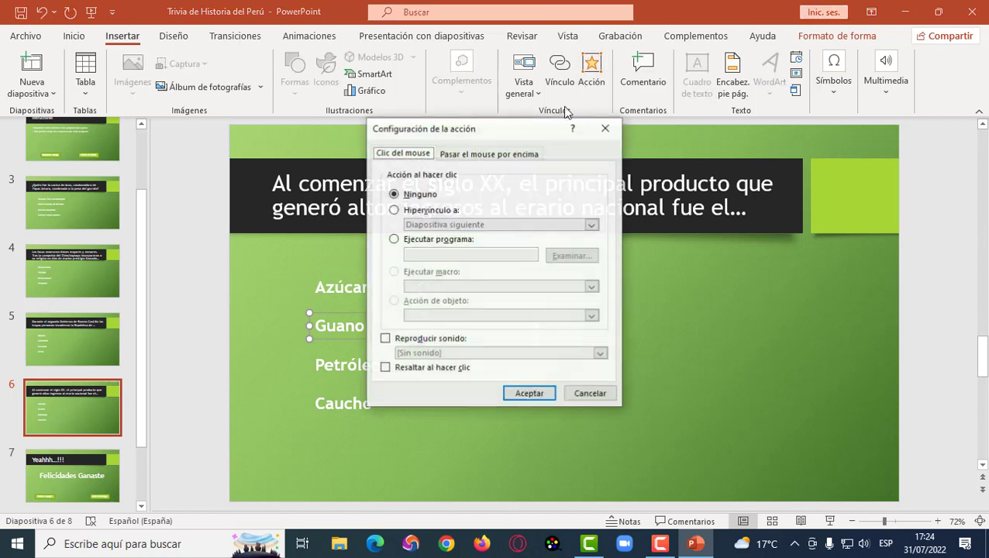
click(434, 213)
click(440, 225)
click(442, 335)
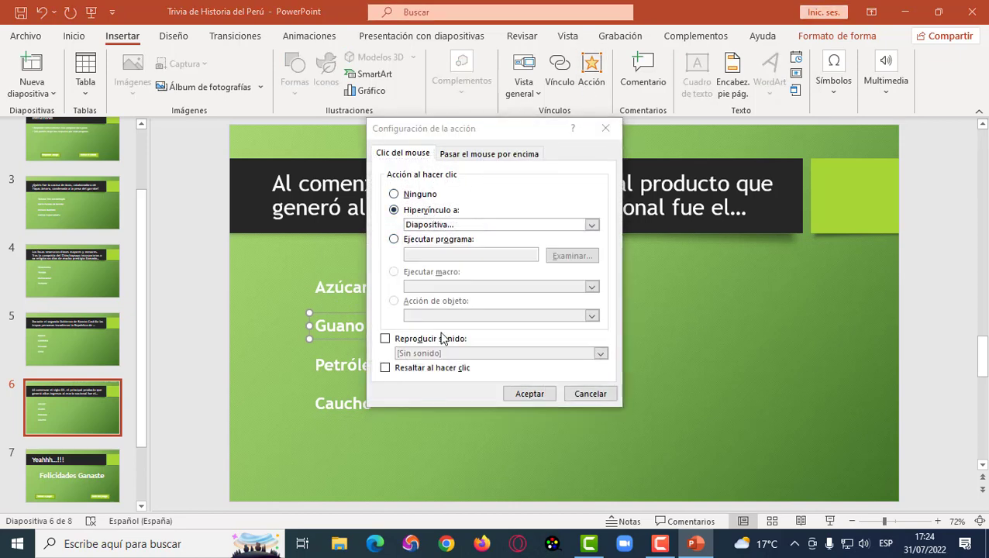
double_click(345, 270)
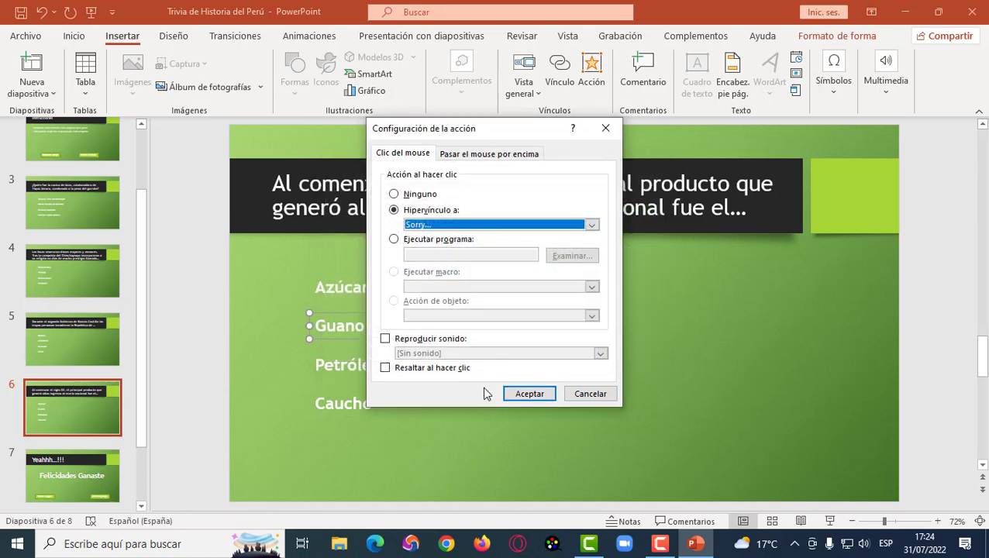
click(528, 394)
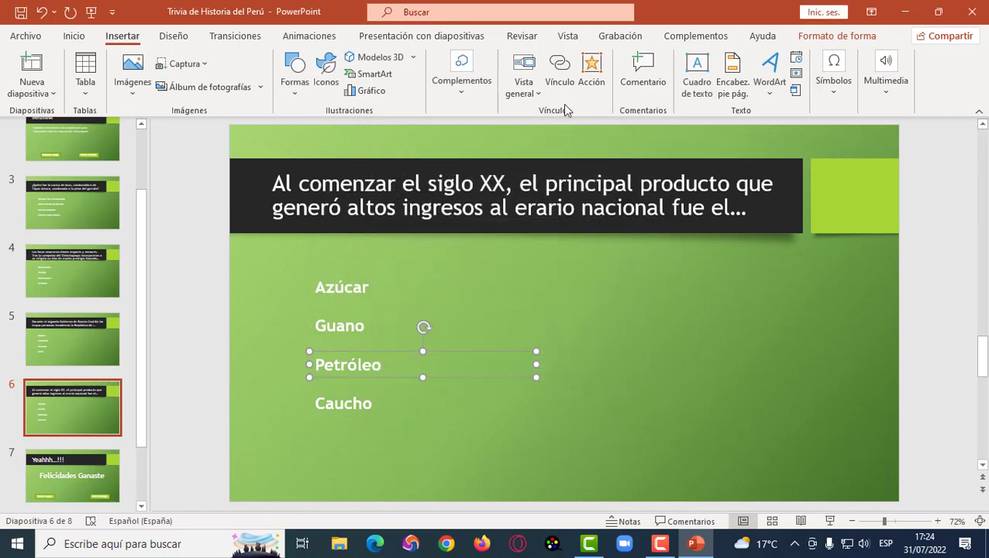
- Link the Petróleo answer to the Sorry... slide 8
click(589, 72)
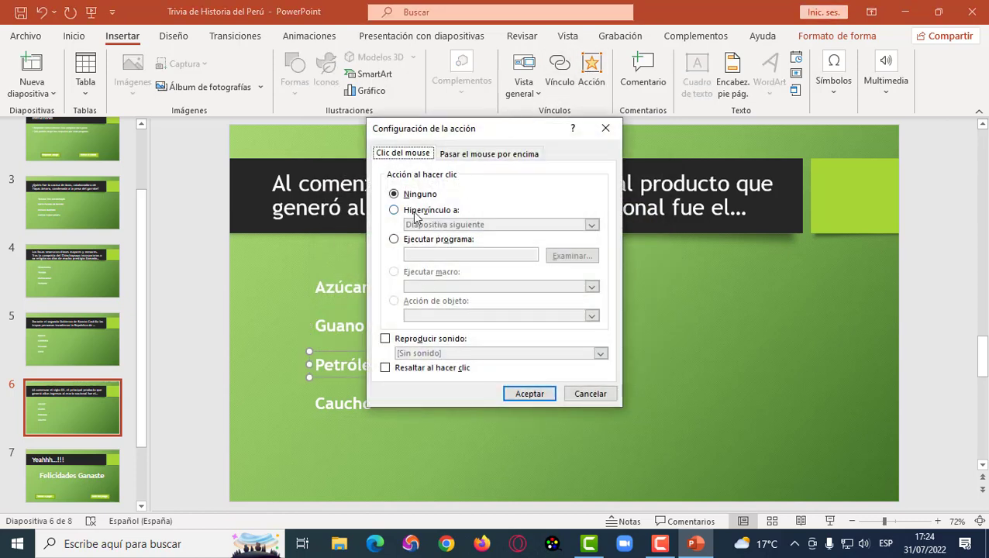
click(417, 211)
click(423, 225)
click(439, 336)
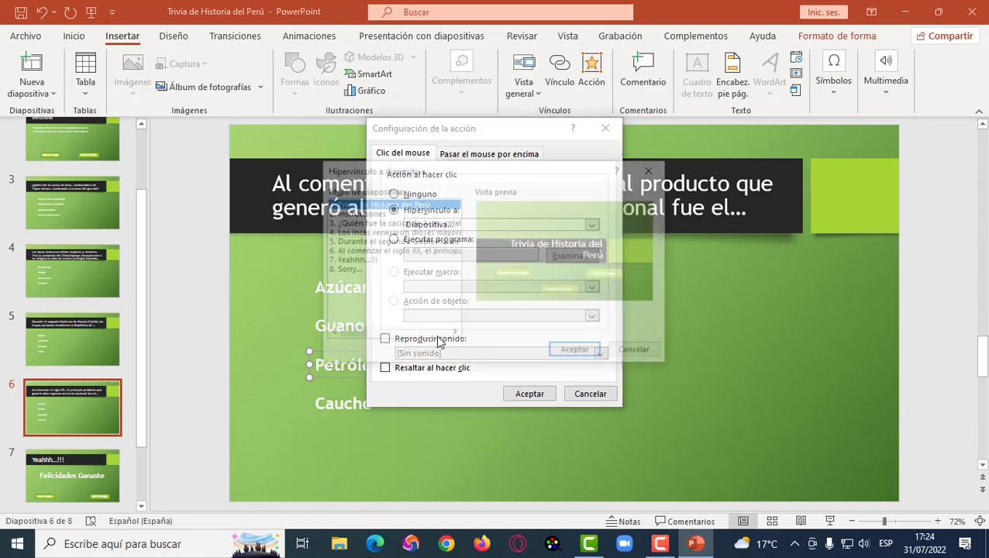
double_click(351, 267)
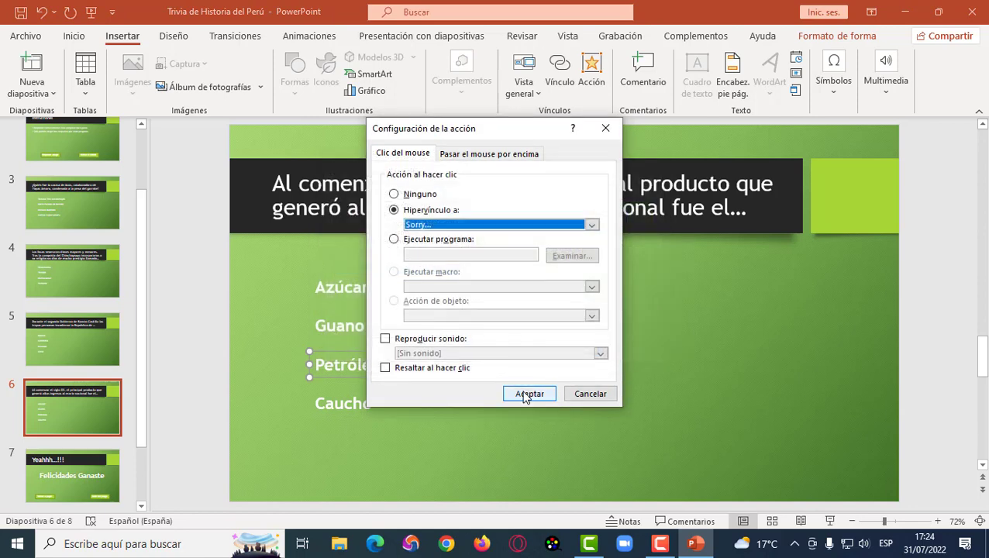
click(527, 394)
- Link the Caucho answer to the Sorry... slide 8
click(334, 403)
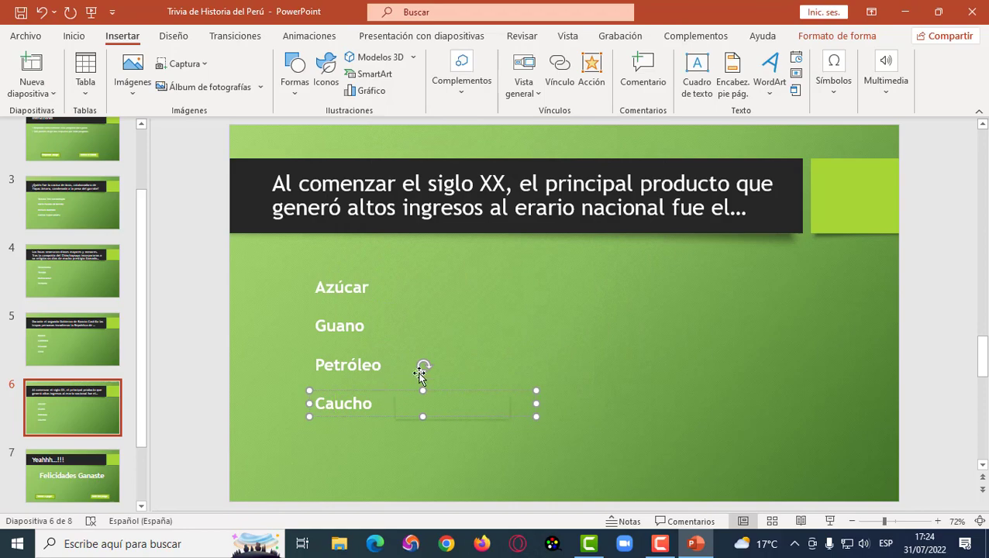
click(595, 91)
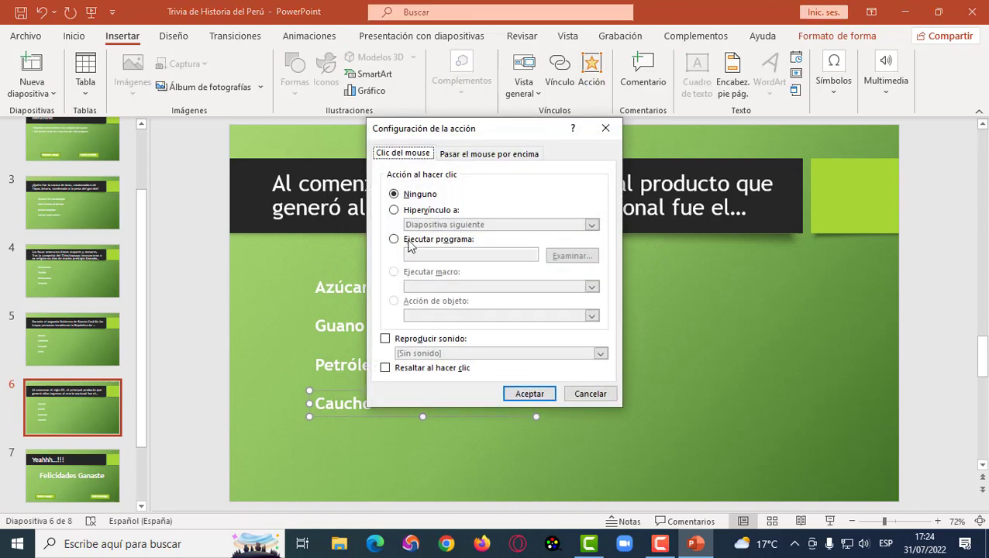
click(409, 210)
click(446, 224)
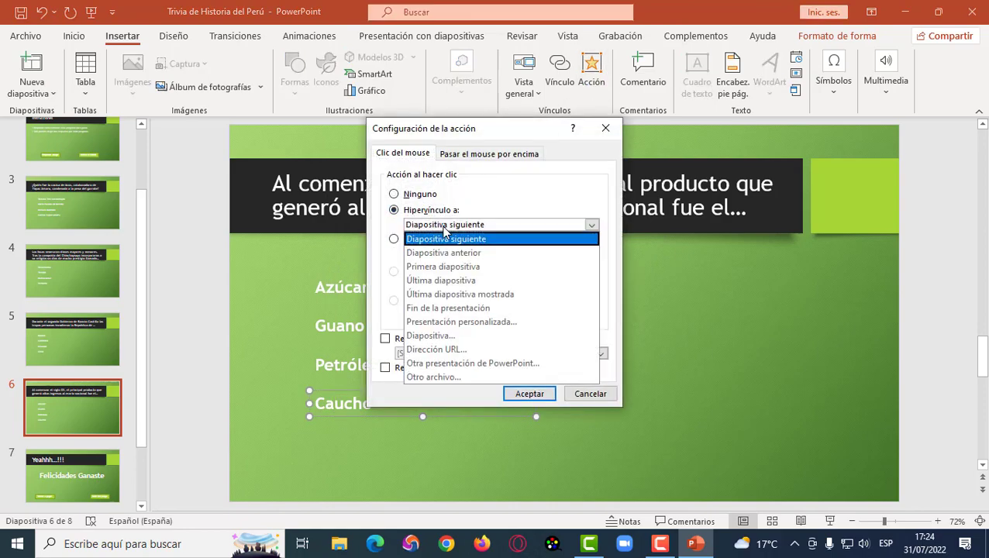
click(437, 335)
double_click(344, 270)
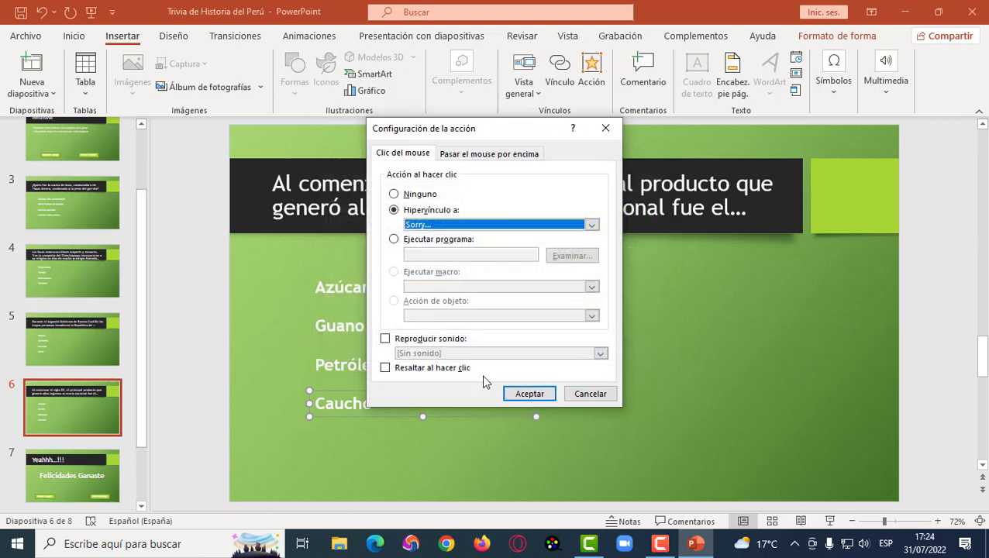
click(530, 395)
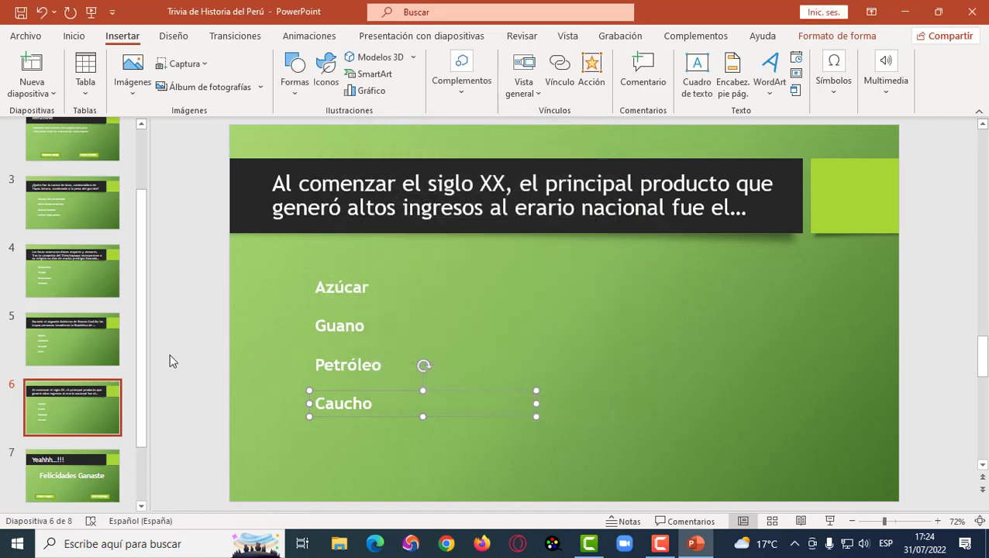
scroll(168, 356, down, 2)
- Hyperlink the Volver a jugar button to slide 3, the cacica de Acos question
scroll(99, 426, down, 1)
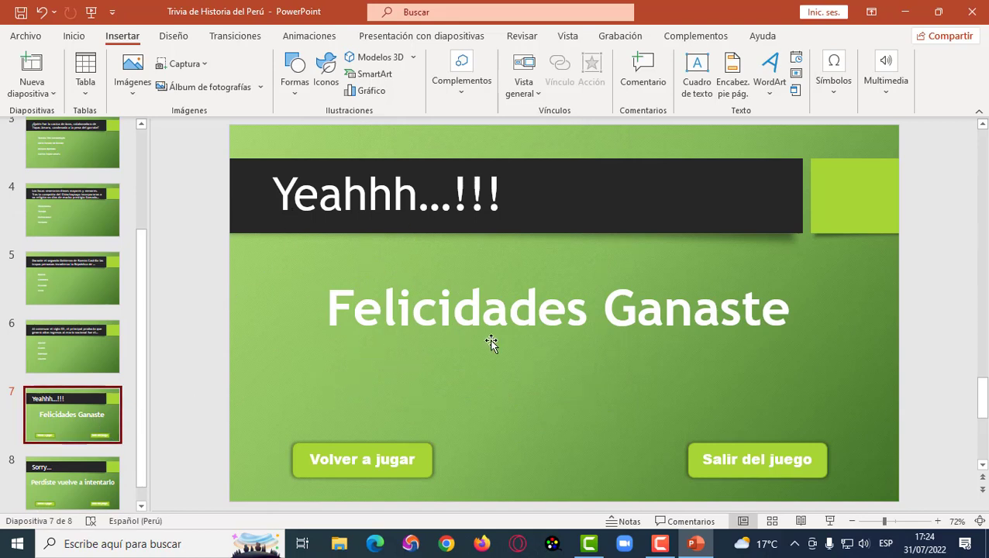
click(357, 443)
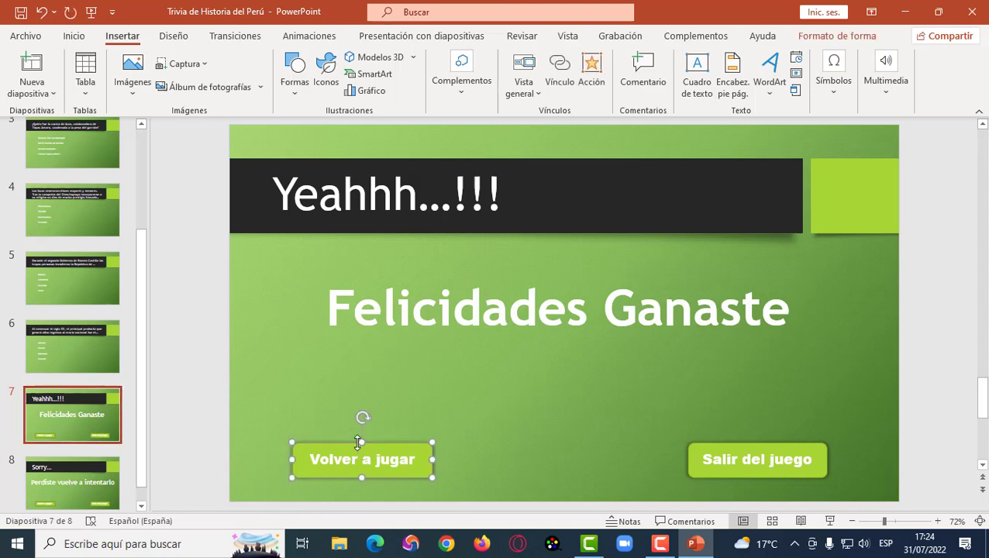
click(603, 87)
click(455, 214)
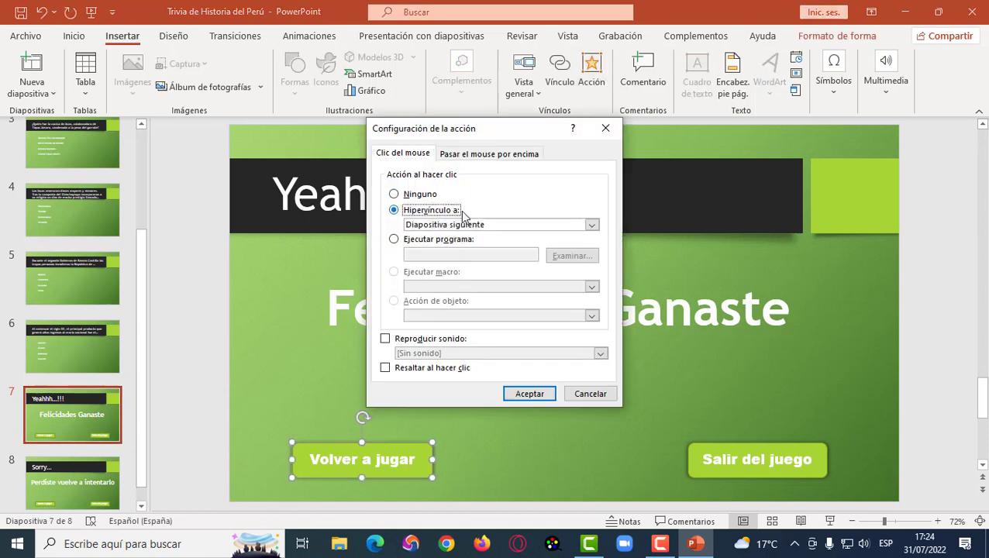
click(593, 226)
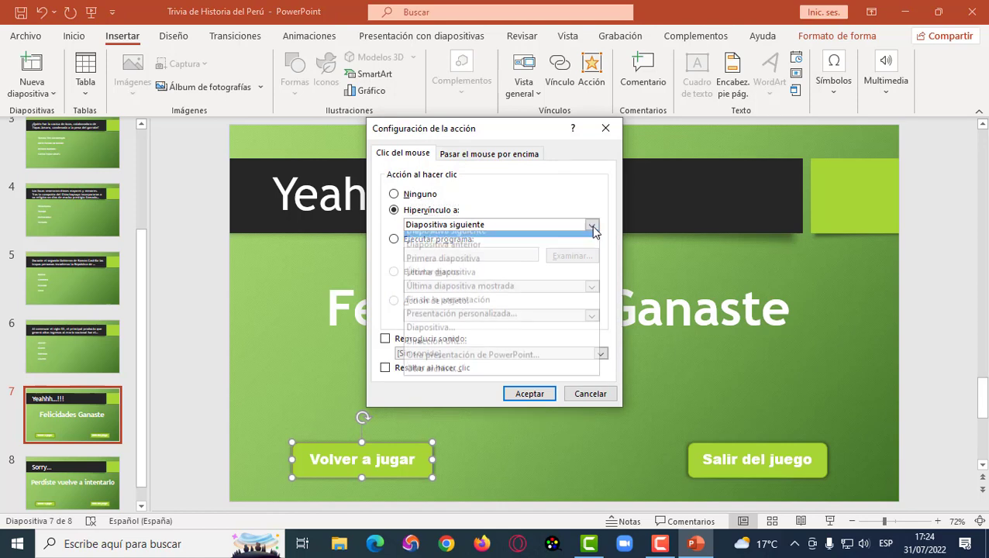
click(521, 338)
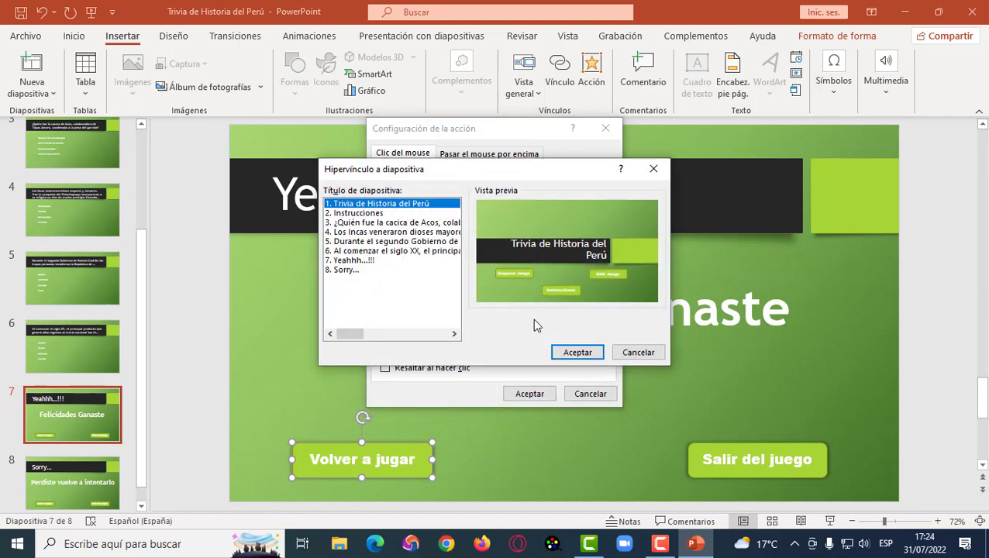
click(385, 224)
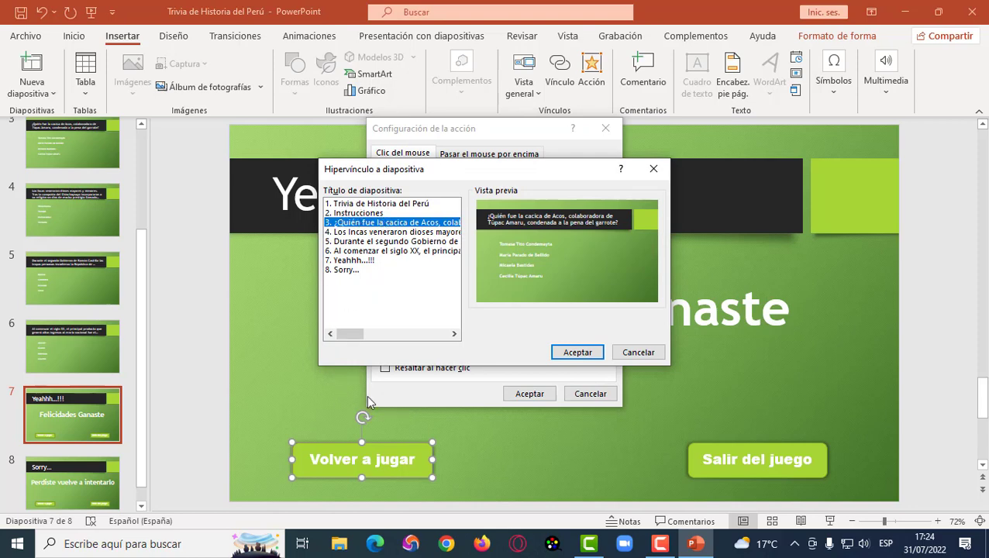
click(579, 355)
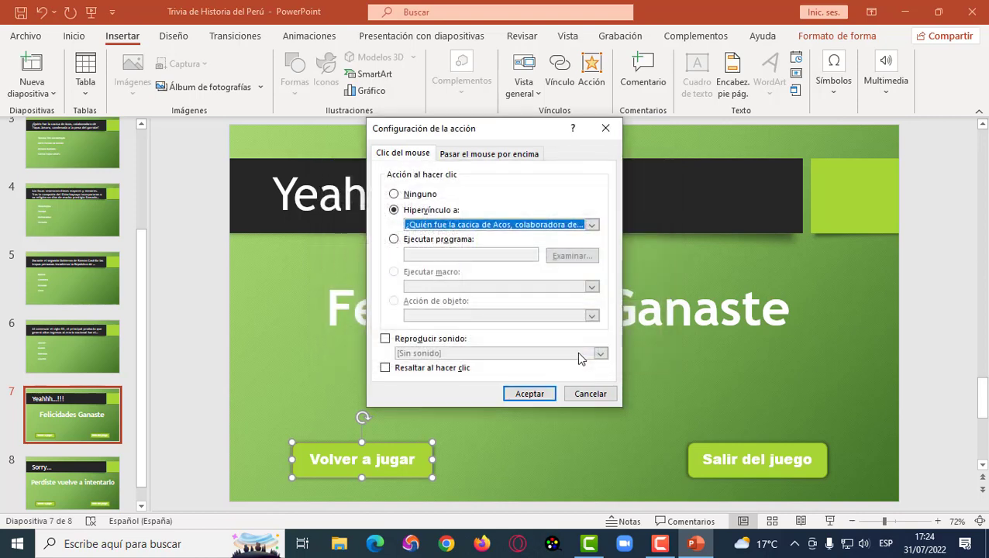
click(539, 397)
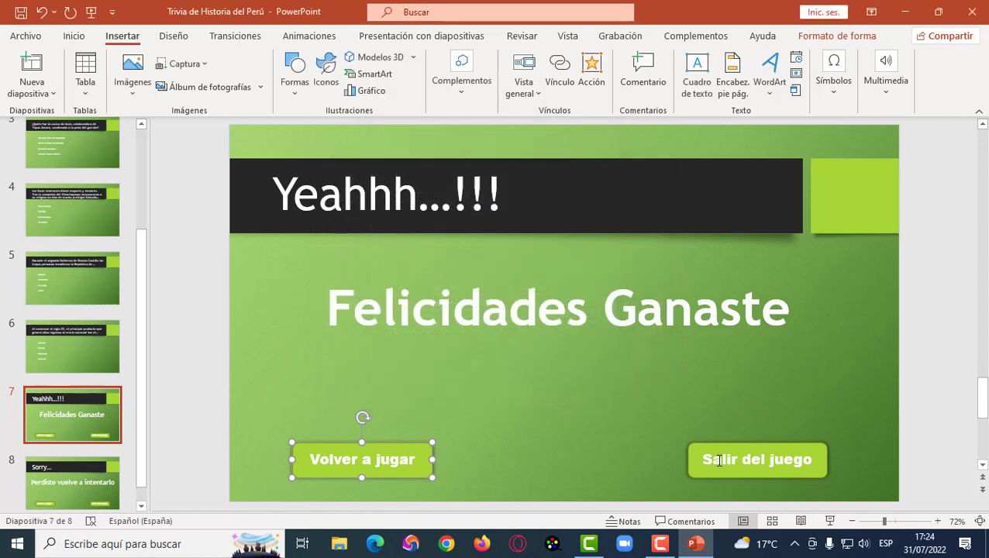
- Set the Salir del juego button to end the presentation
click(720, 461)
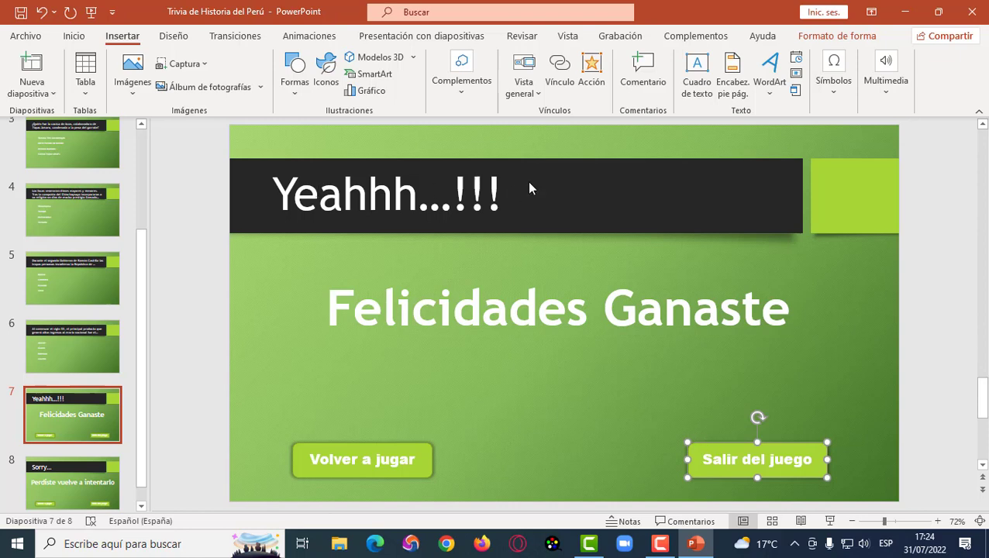
click(596, 74)
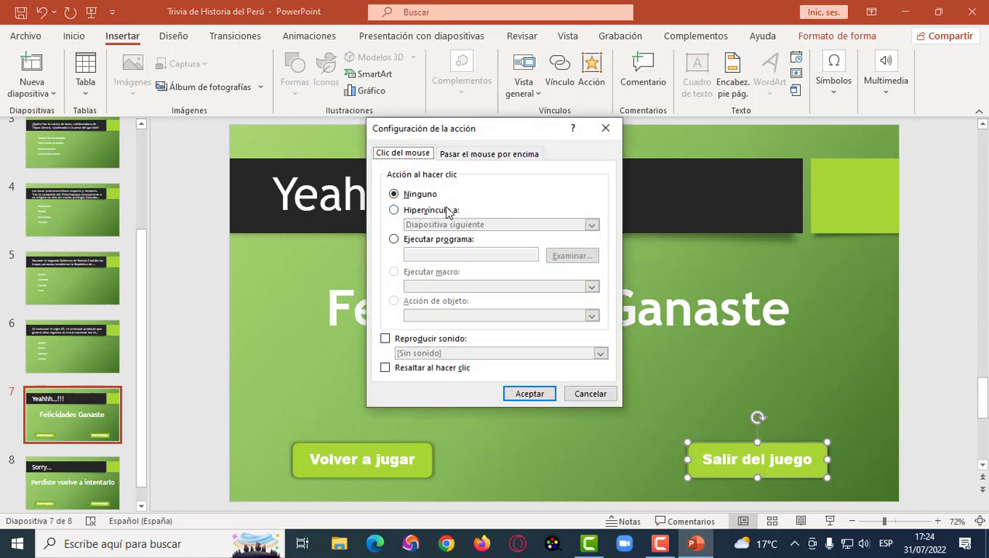
click(446, 210)
click(458, 225)
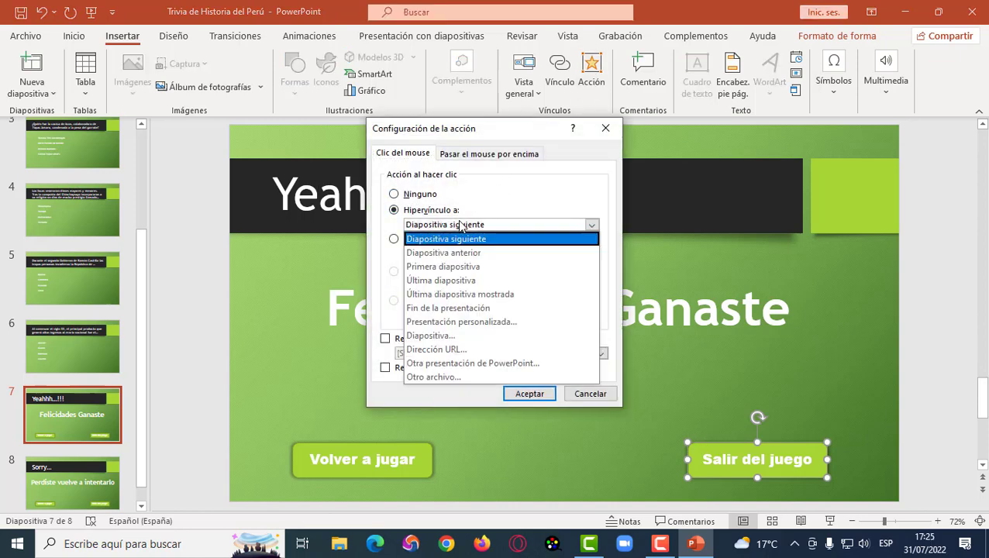
click(459, 310)
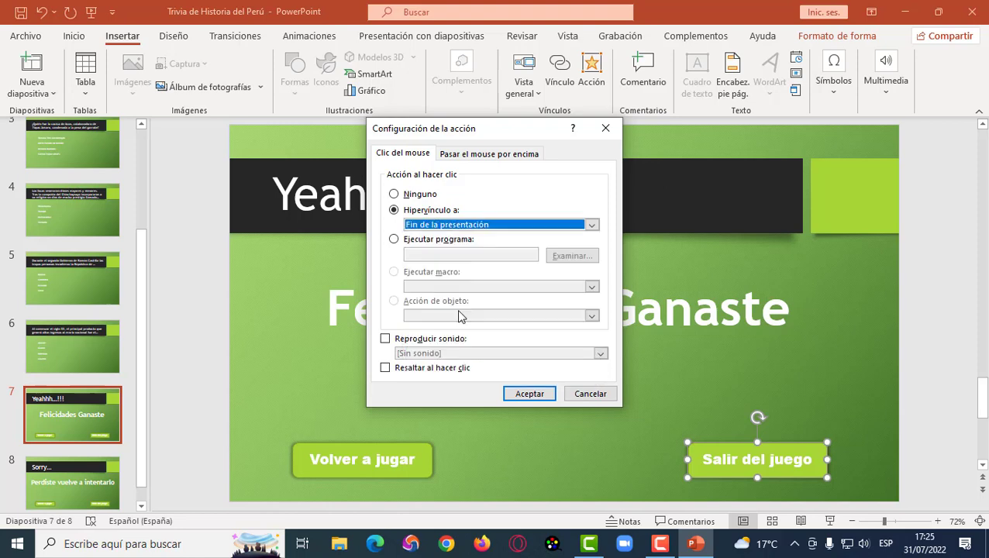
click(534, 394)
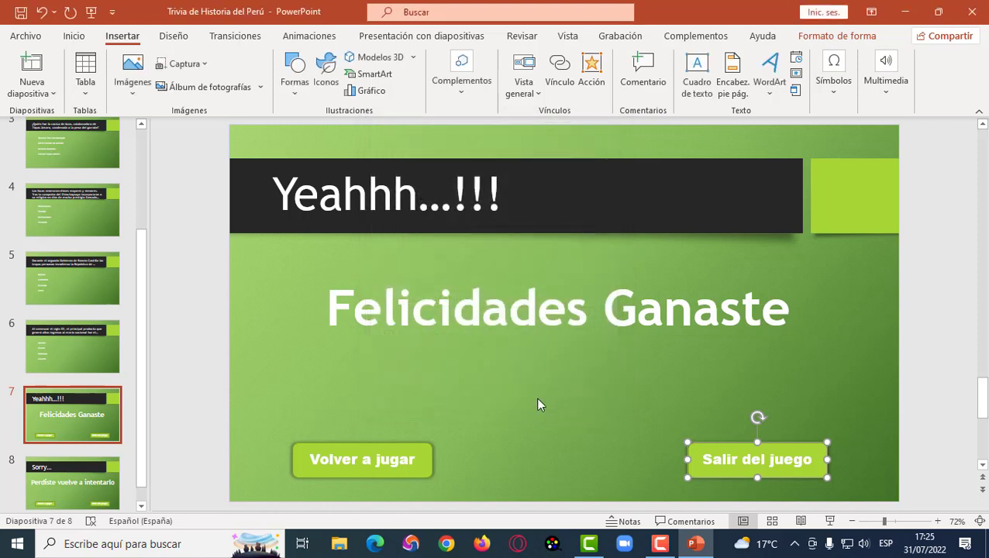
- On slide 8, hyperlink the Volver a jugar button to slide 3, the cacica de Acos question
click(51, 496)
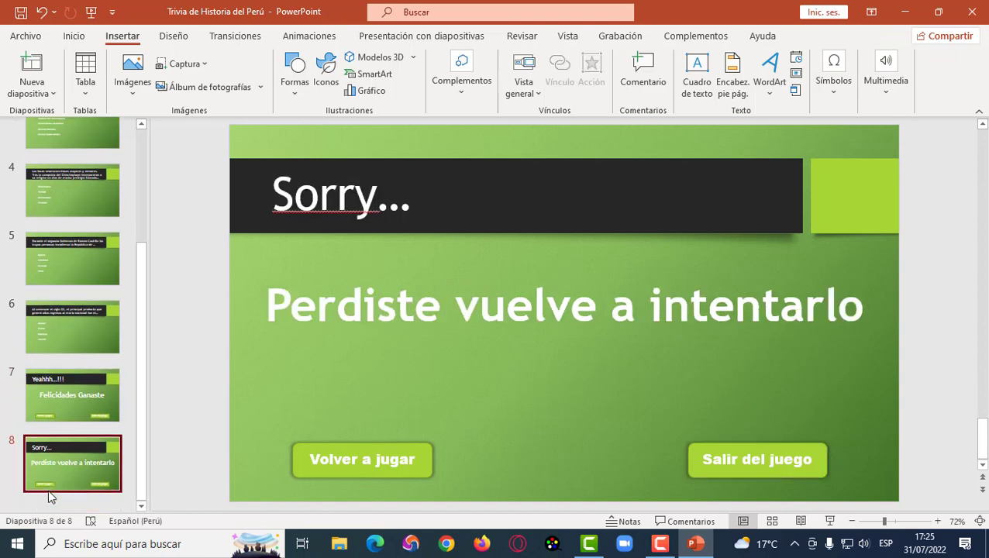
click(373, 450)
click(591, 74)
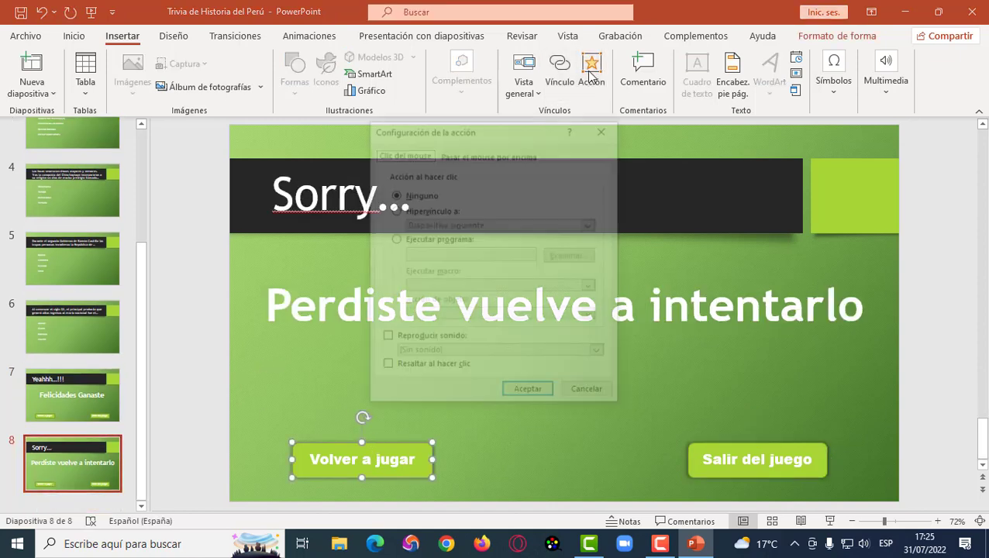
click(452, 216)
click(490, 225)
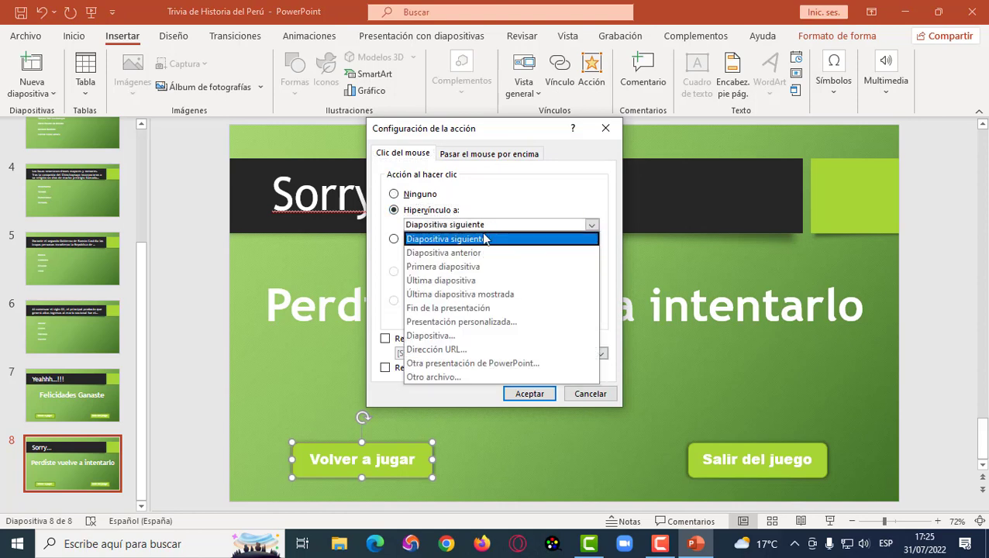
click(455, 333)
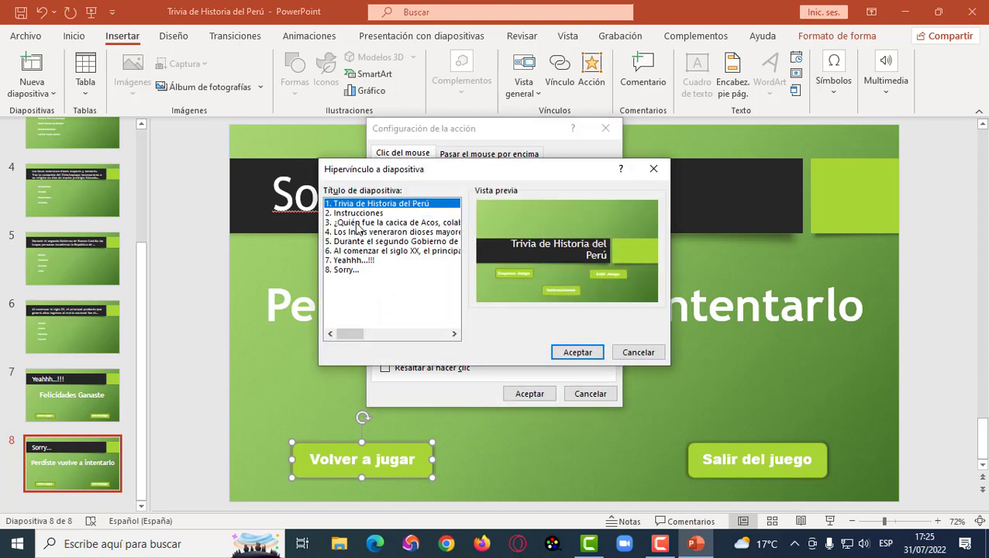
double_click(359, 225)
click(530, 393)
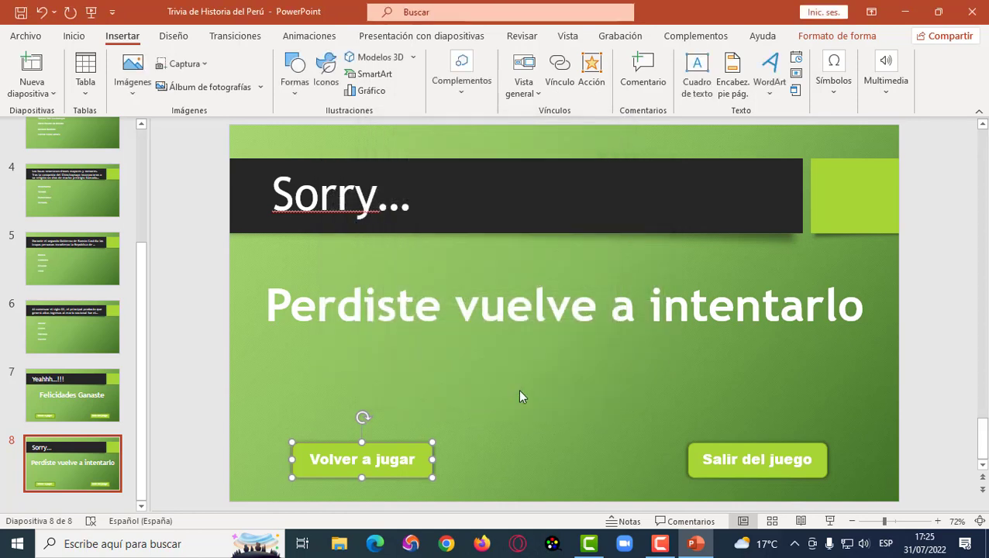
- Set the Salir del juego button's action to hyperlink to Fin de la presentación
click(728, 477)
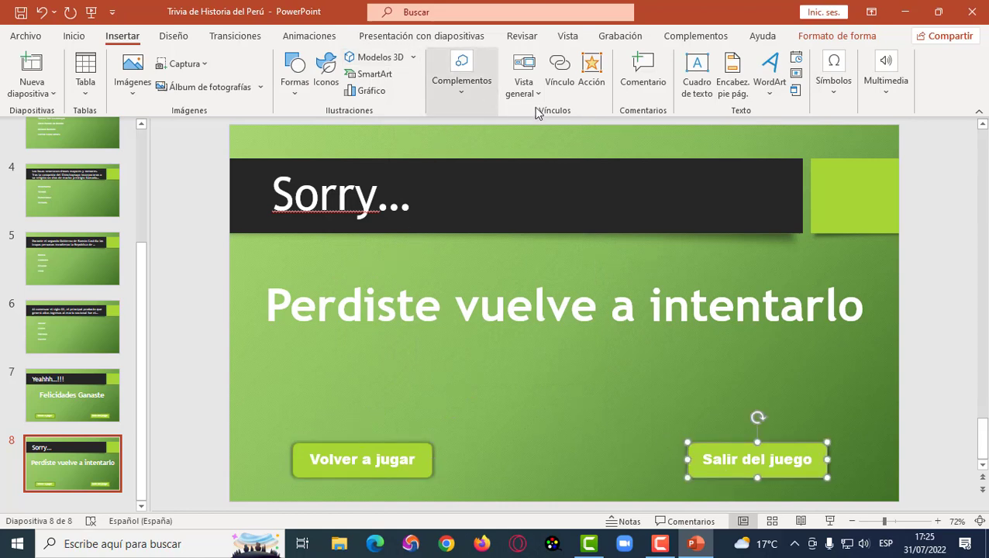
click(593, 85)
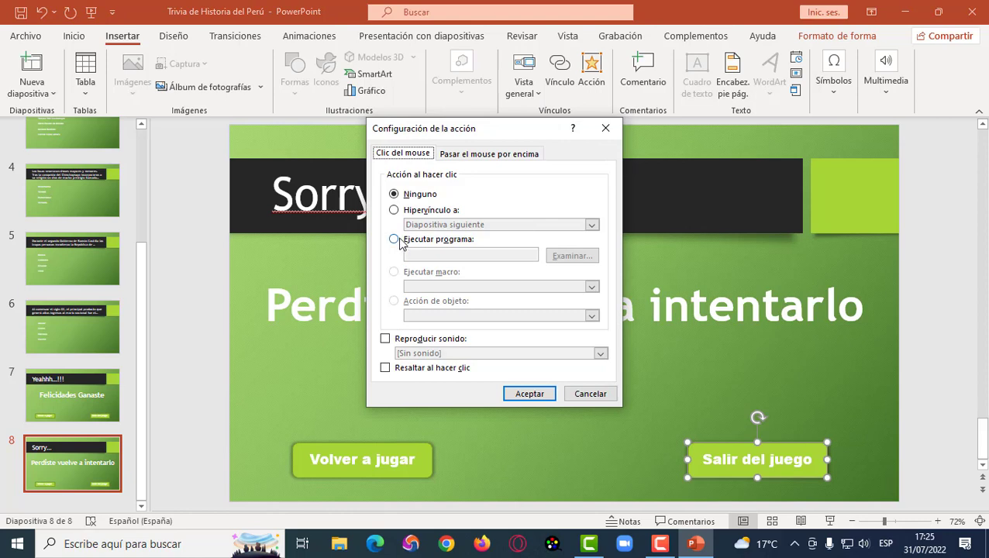
click(423, 210)
click(423, 224)
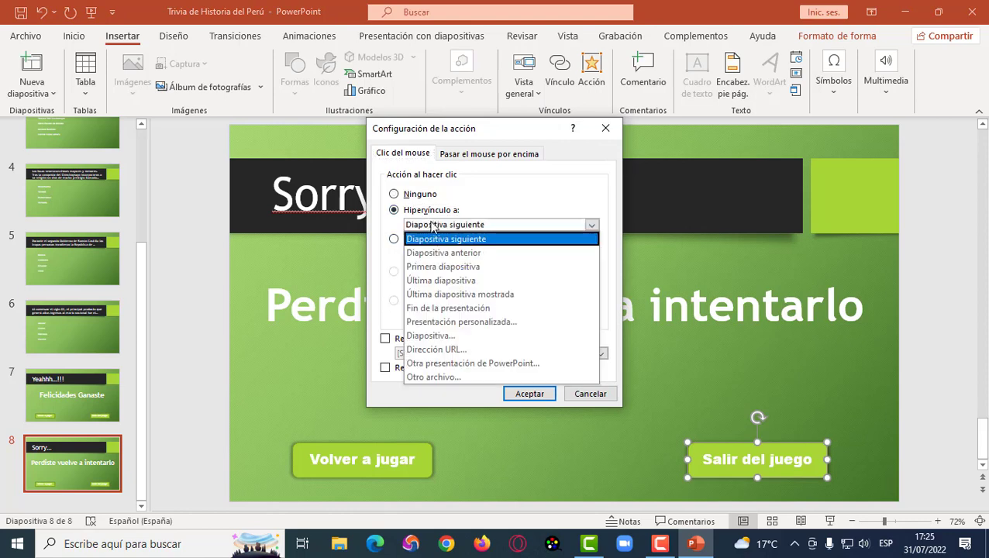
click(446, 336)
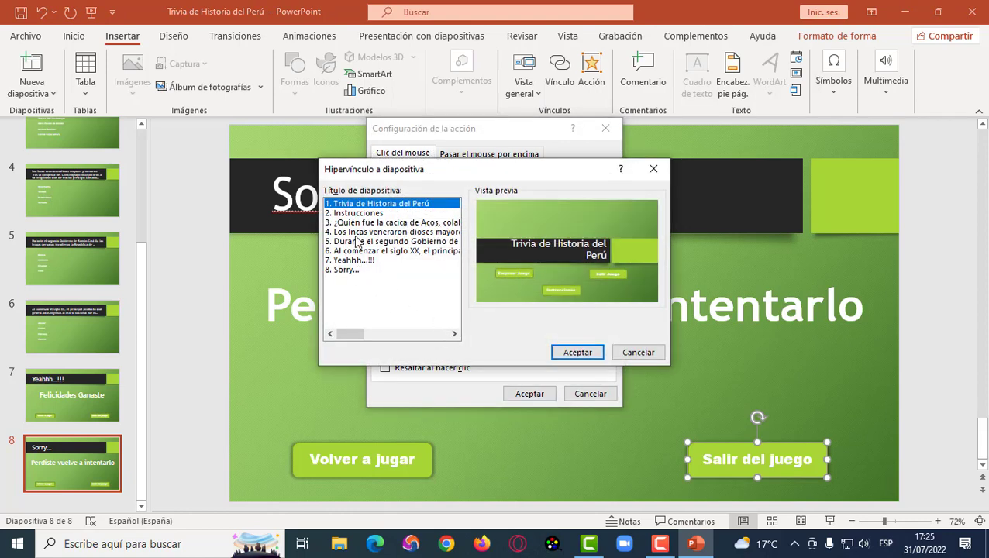
click(653, 169)
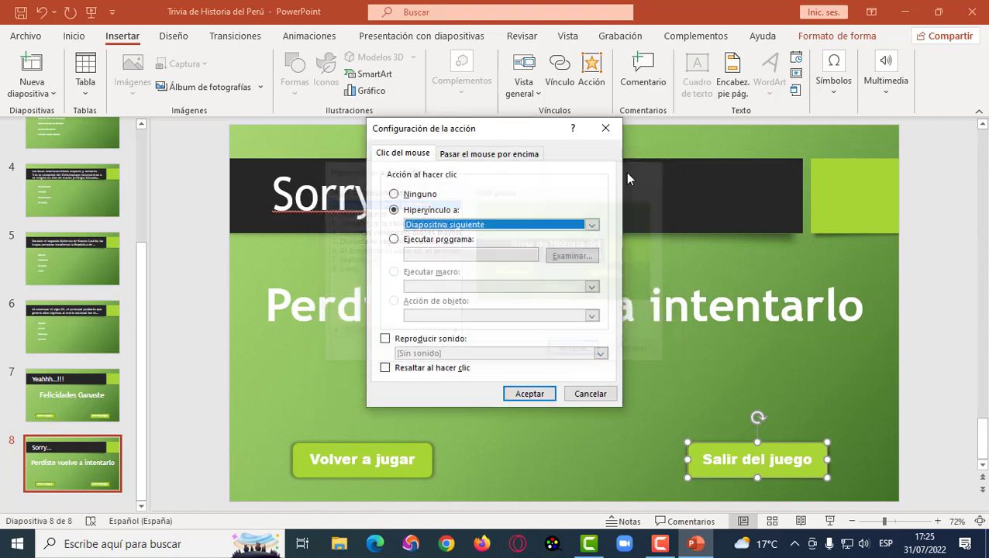
click(493, 225)
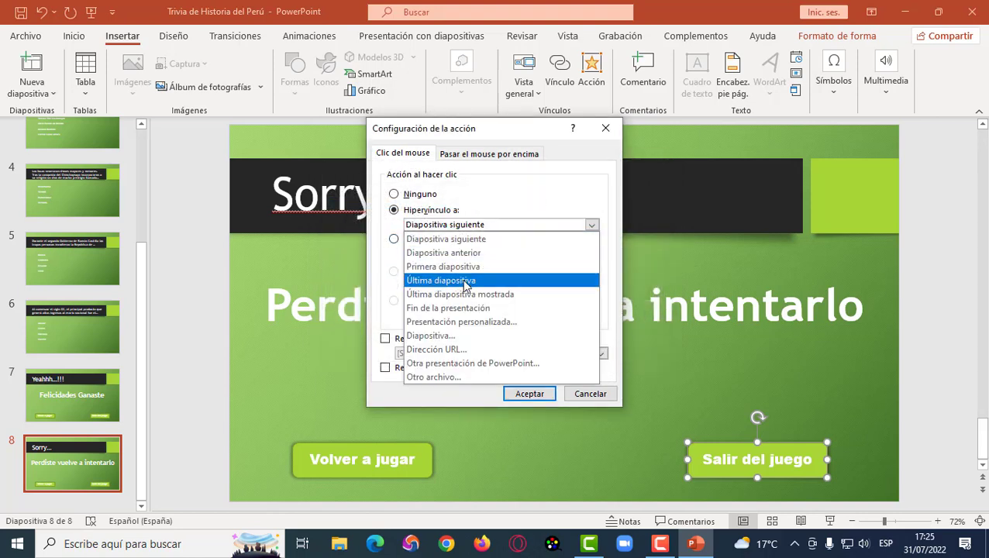
click(465, 308)
click(531, 396)
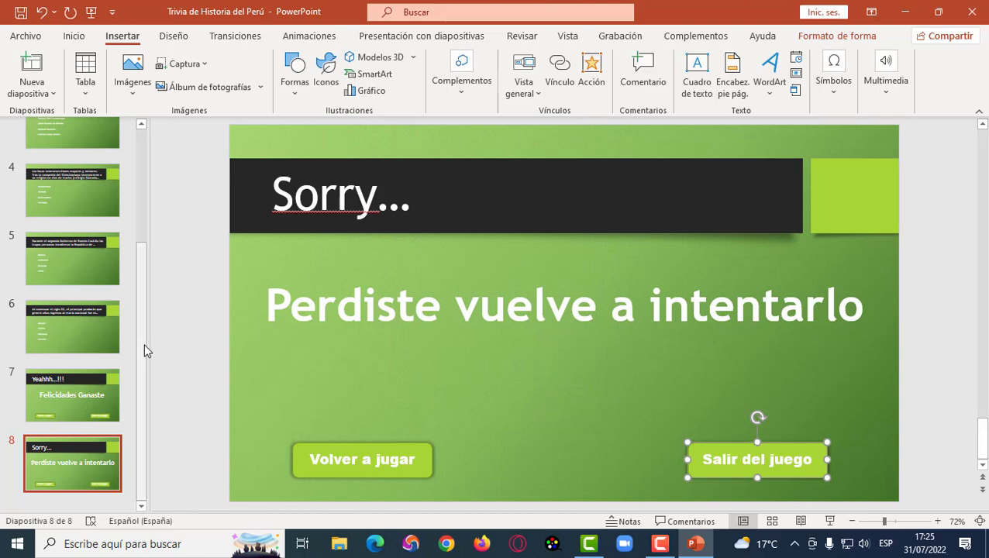
drag(143, 344, 150, 184)
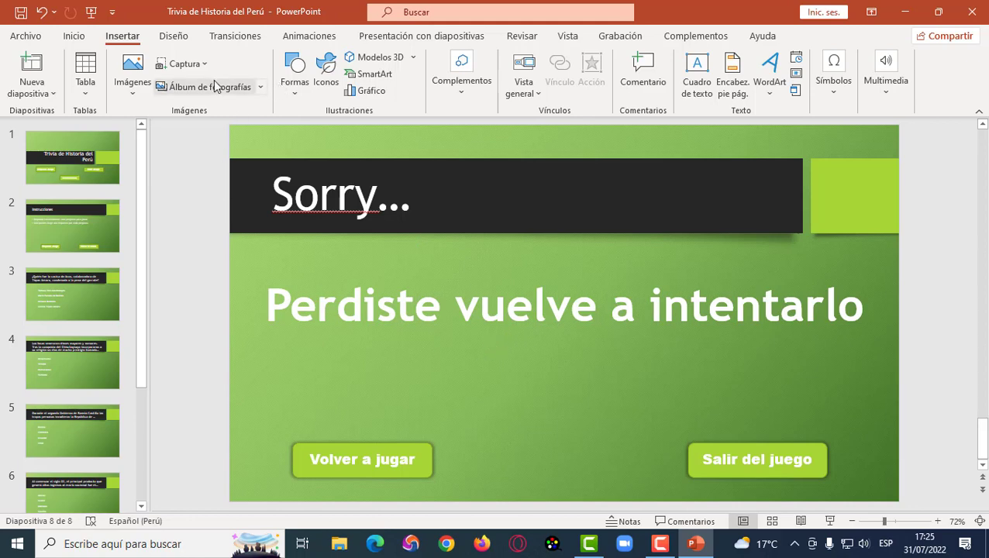
- Select slide 1, the Trivia de Historia del Perú title, and start the slide show from it
click(85, 175)
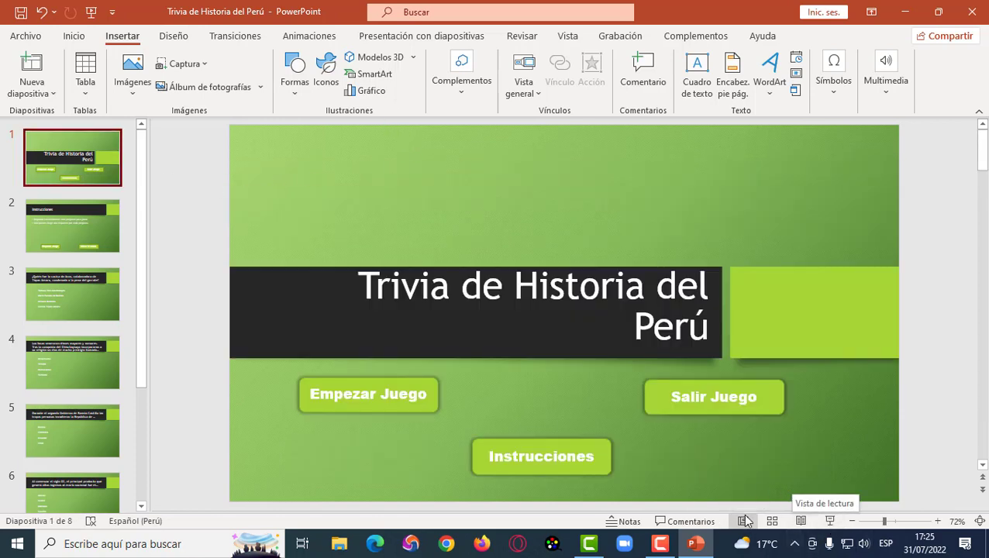
click(831, 521)
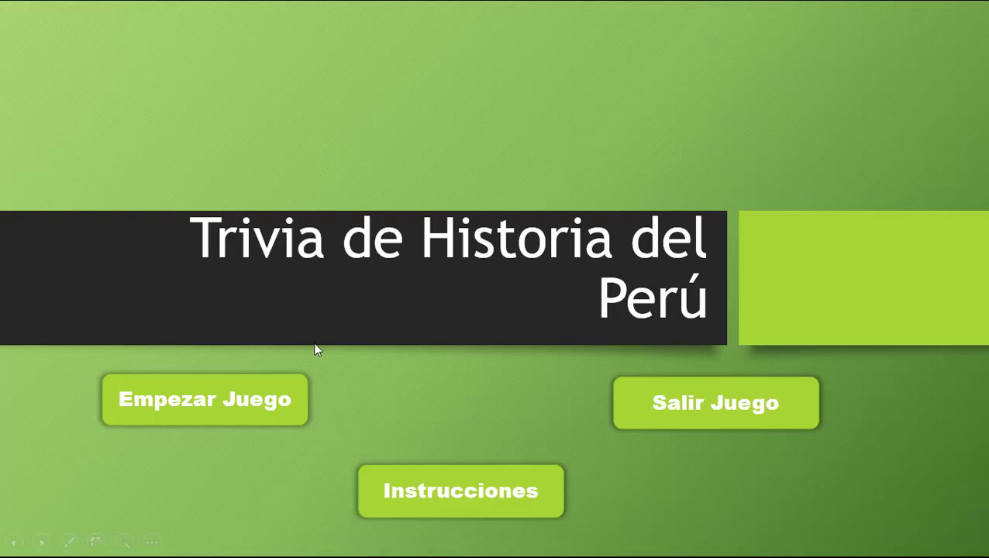
- Start the game and pick two wrong answers, including Cecilia Túpac Amaru, replaying from Sorry each time
click(237, 422)
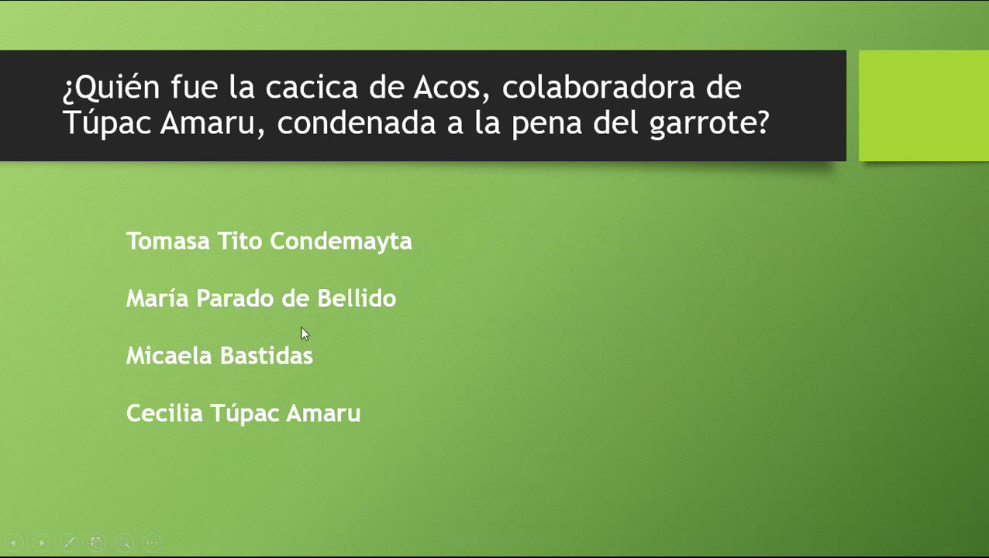
click(275, 375)
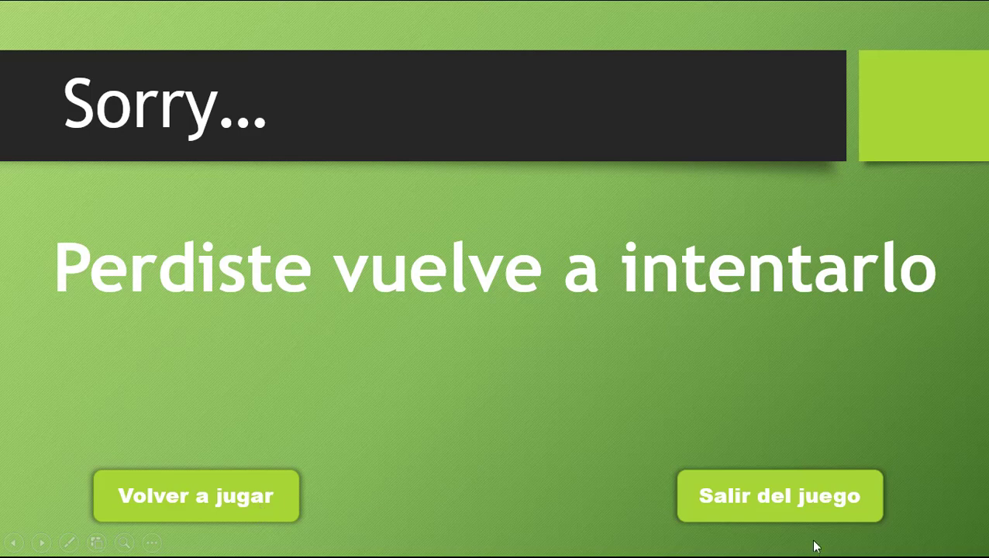
click(264, 508)
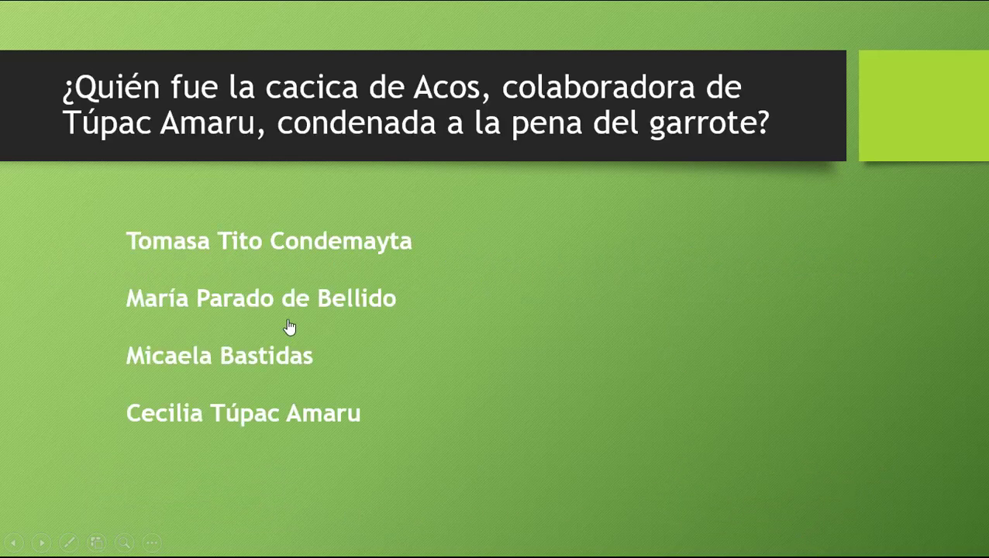
click(253, 421)
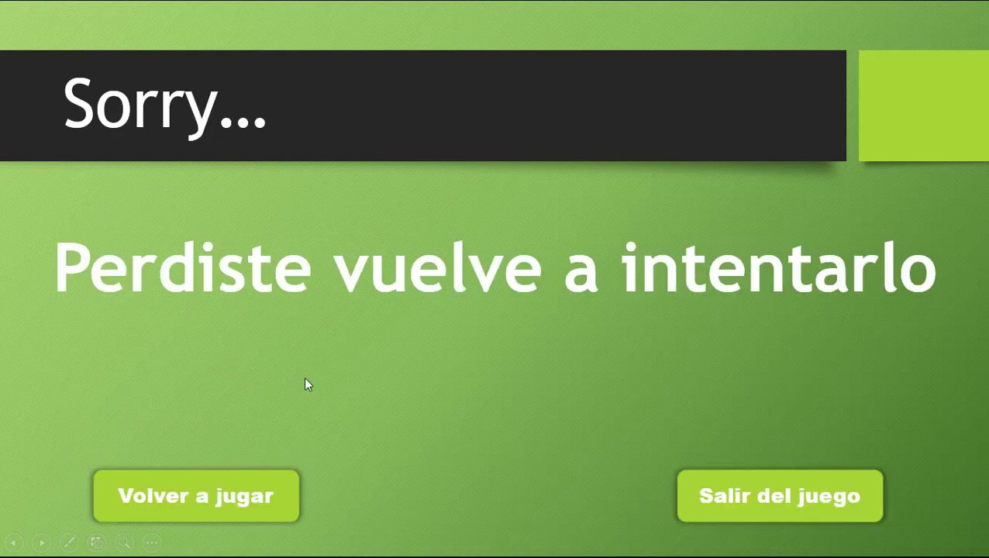
click(263, 501)
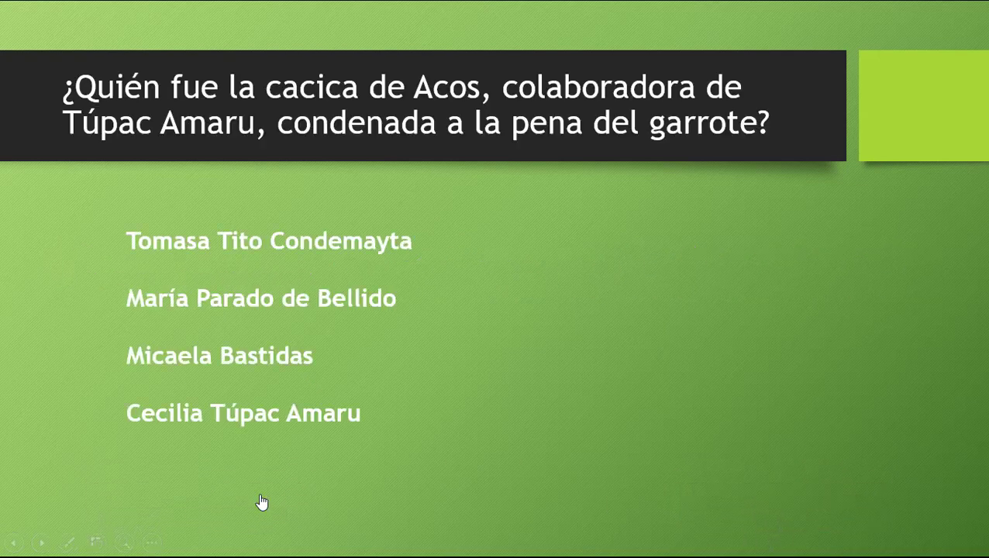
- Answer Tomasa Tito Condemayta, Pachacámac, Ecuador and the final question correctly to reach Felicidades Ganaste
click(286, 255)
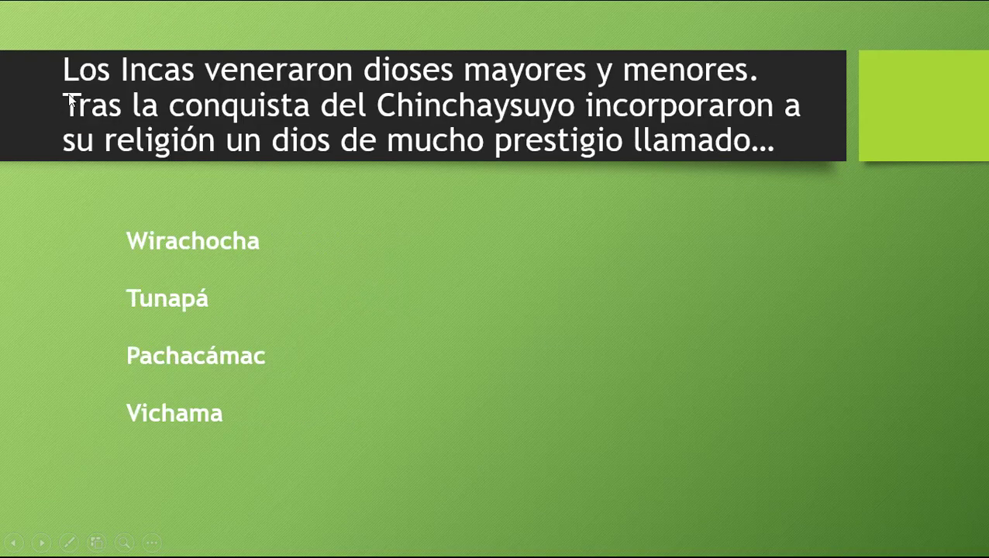
click(228, 354)
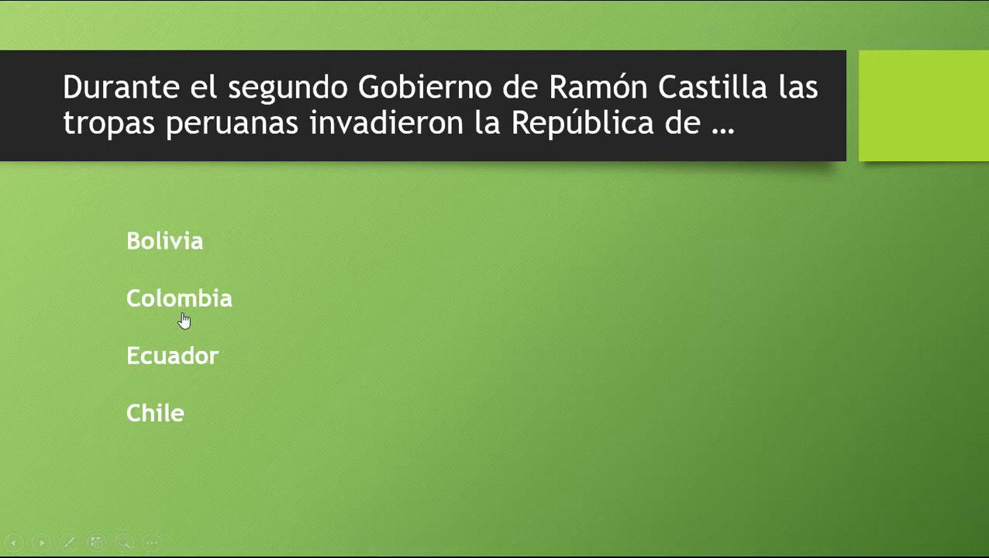
click(188, 358)
click(151, 239)
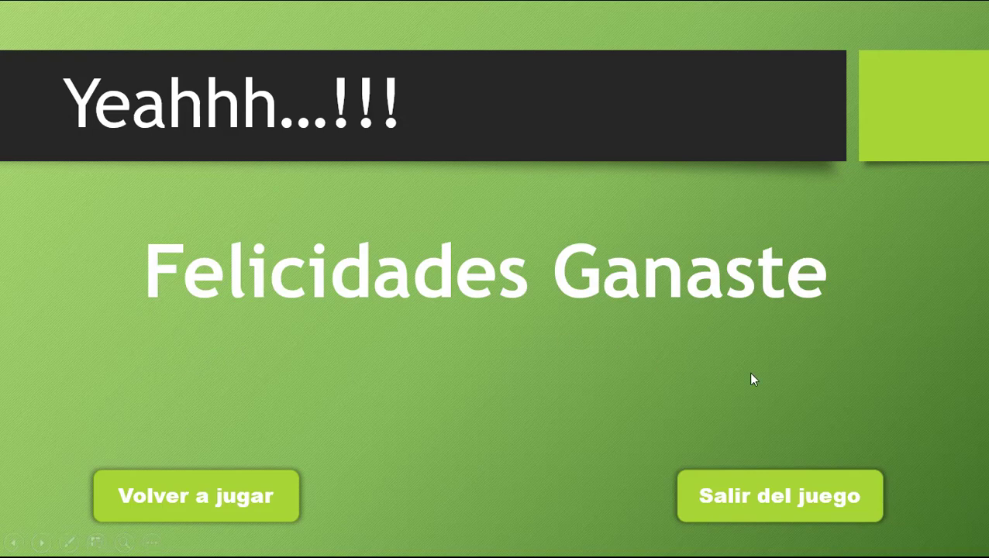
- Click Salir del juego on the Felicidades Ganaste slide to end the show
click(757, 497)
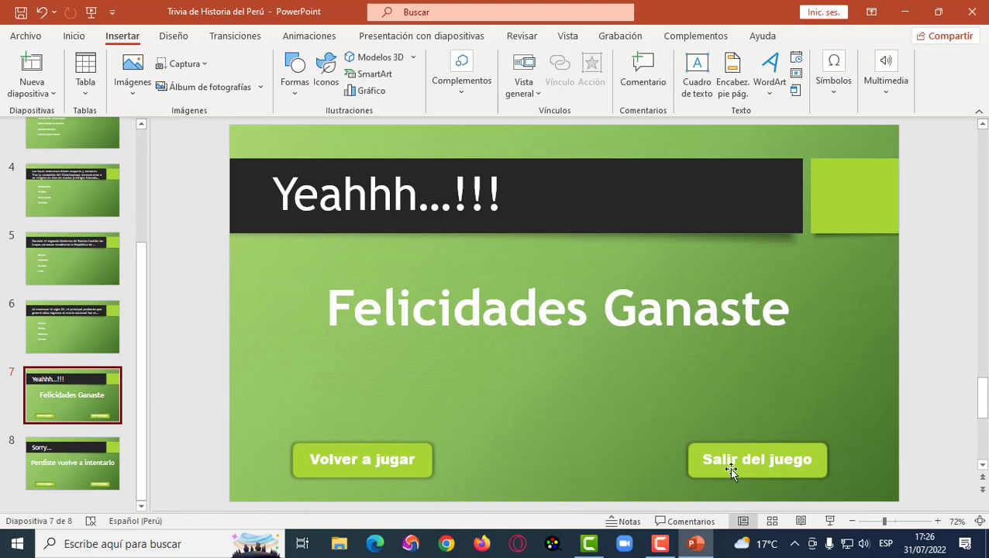